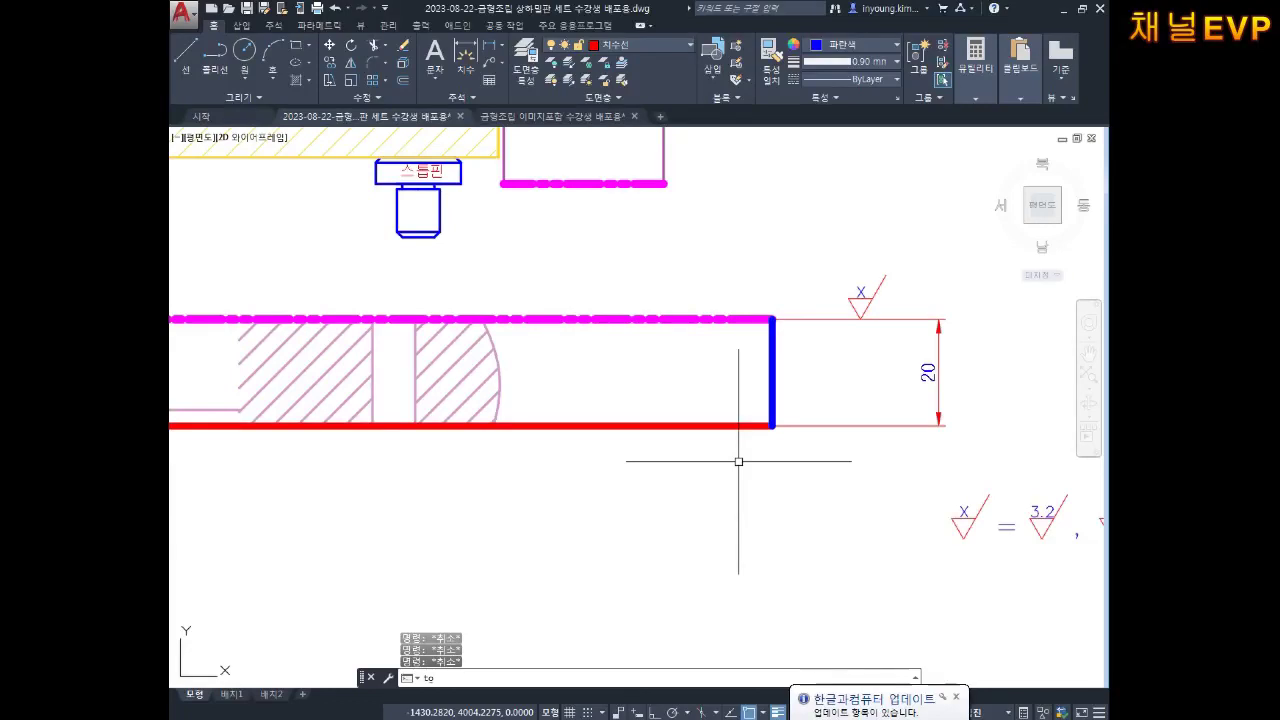
Create a TOL tolerance frame with datum A and place it below the plate's bottom edge.
{"action": "key", "text": "BackSpace"}
{"action": "key", "text": "BackSpace"}
{"action": "type", "text": "TO"}
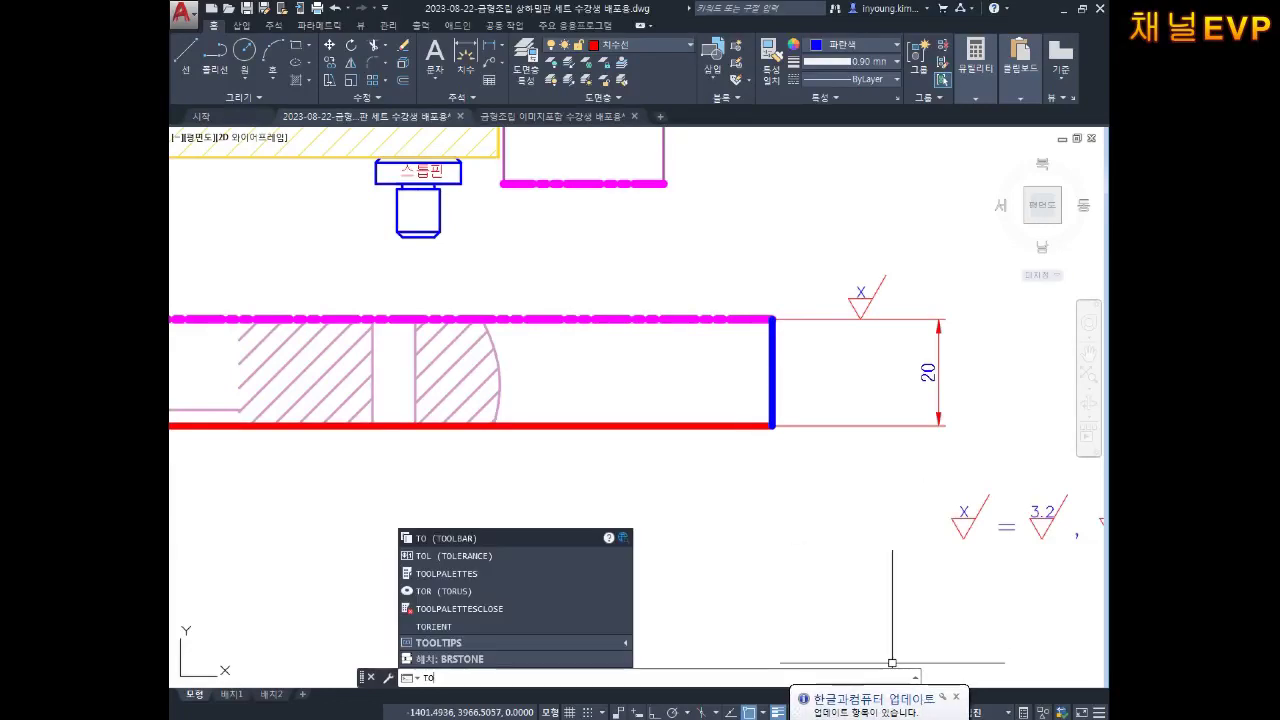
{"action": "left_click", "coordinate": [956, 697]}
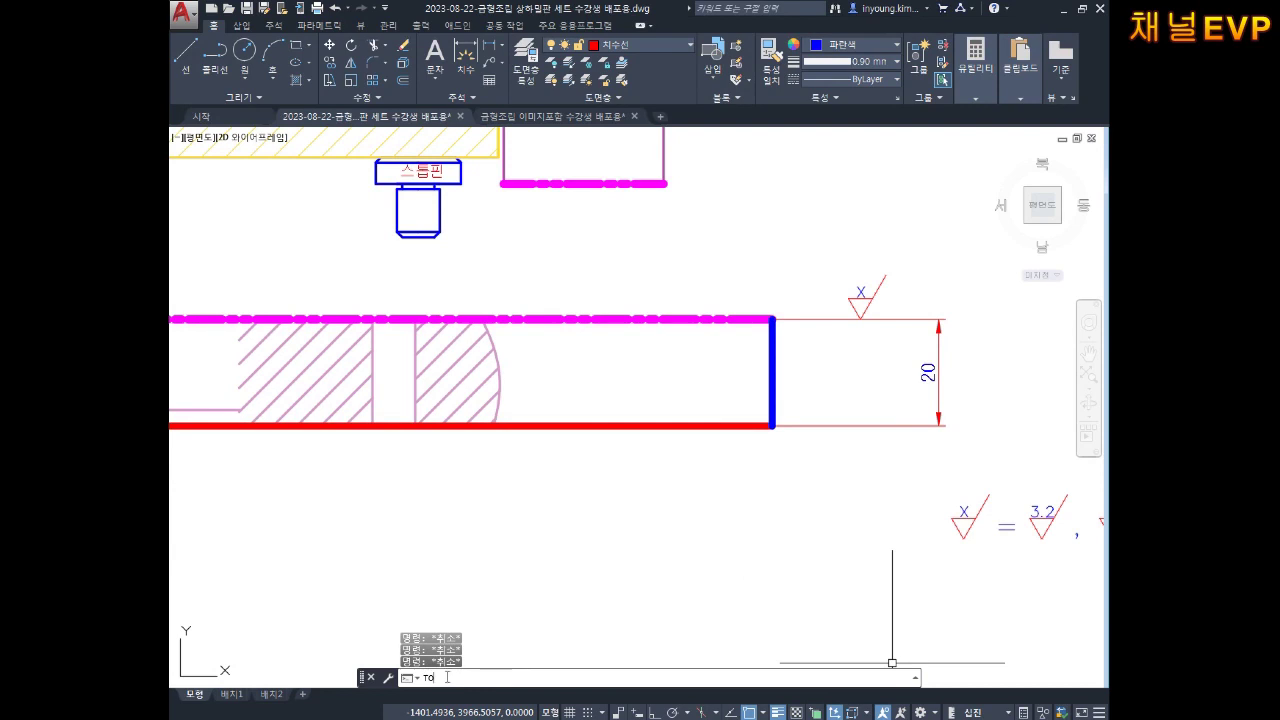
{"action": "key", "text": "BackSpace"}
{"action": "type", "text": "Tol"}
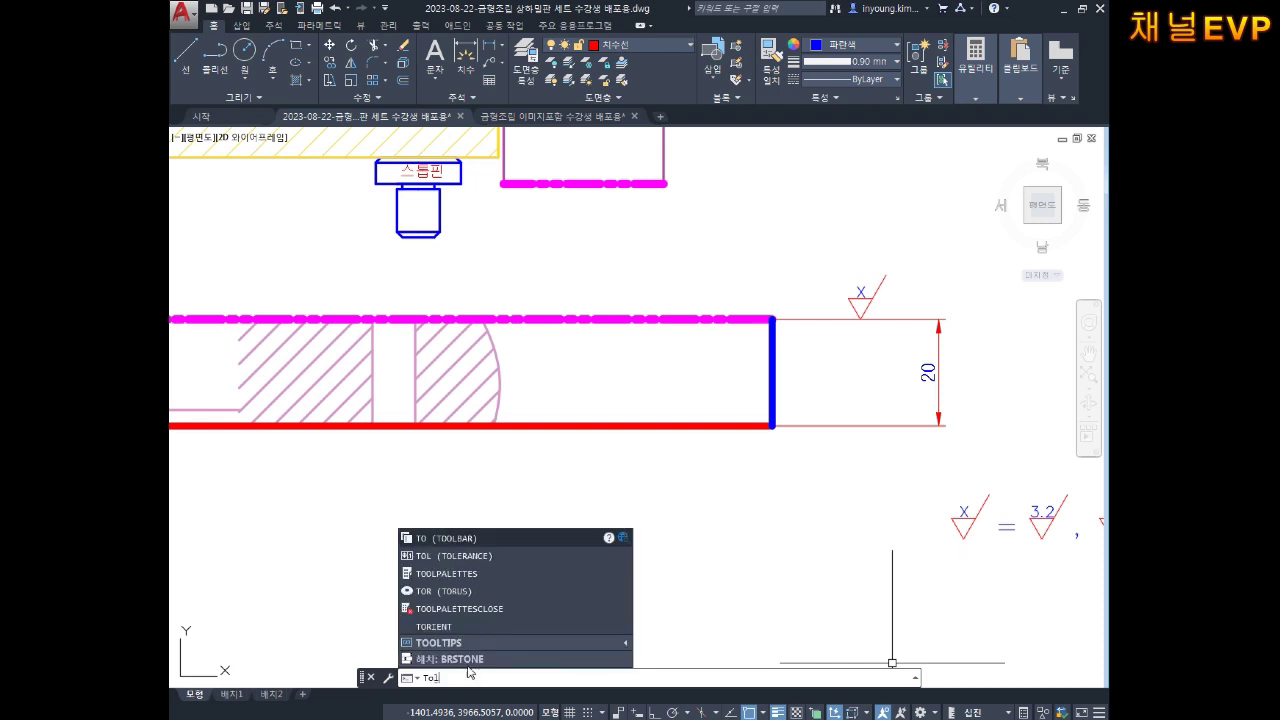
{"action": "left_click", "coordinate": [460, 556]}
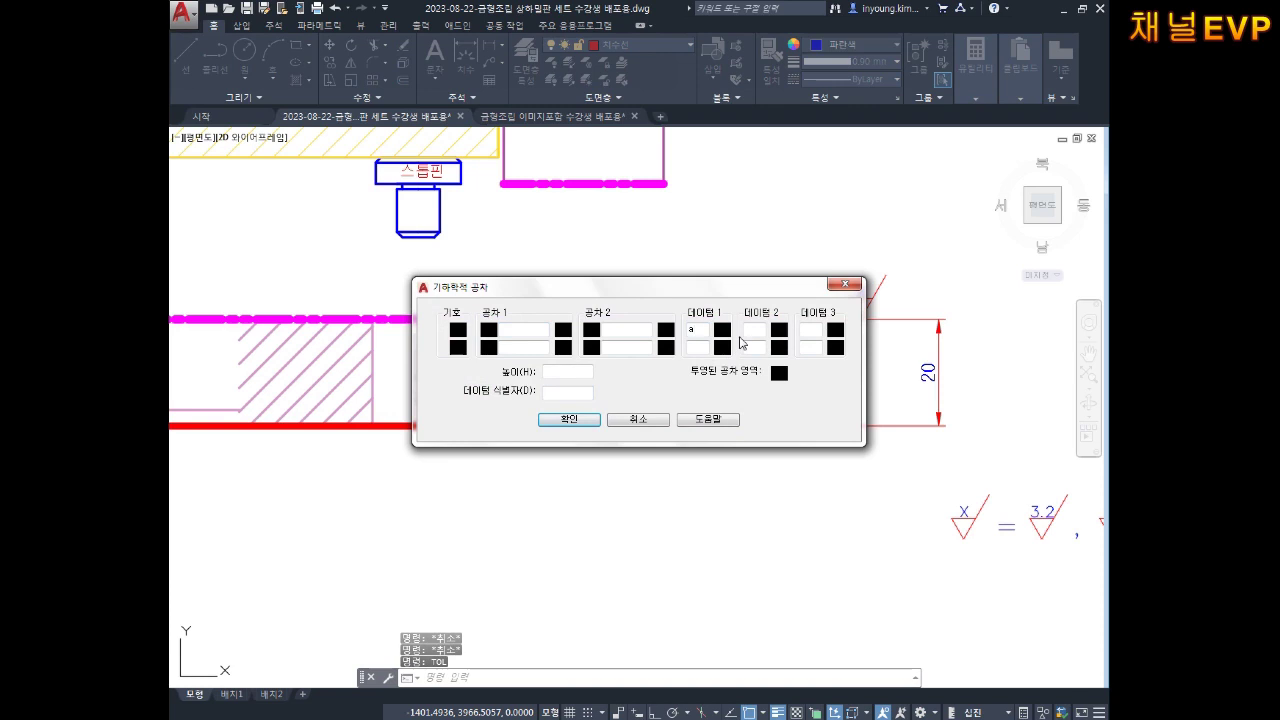
{"action": "left_click", "coordinate": [582, 430]}
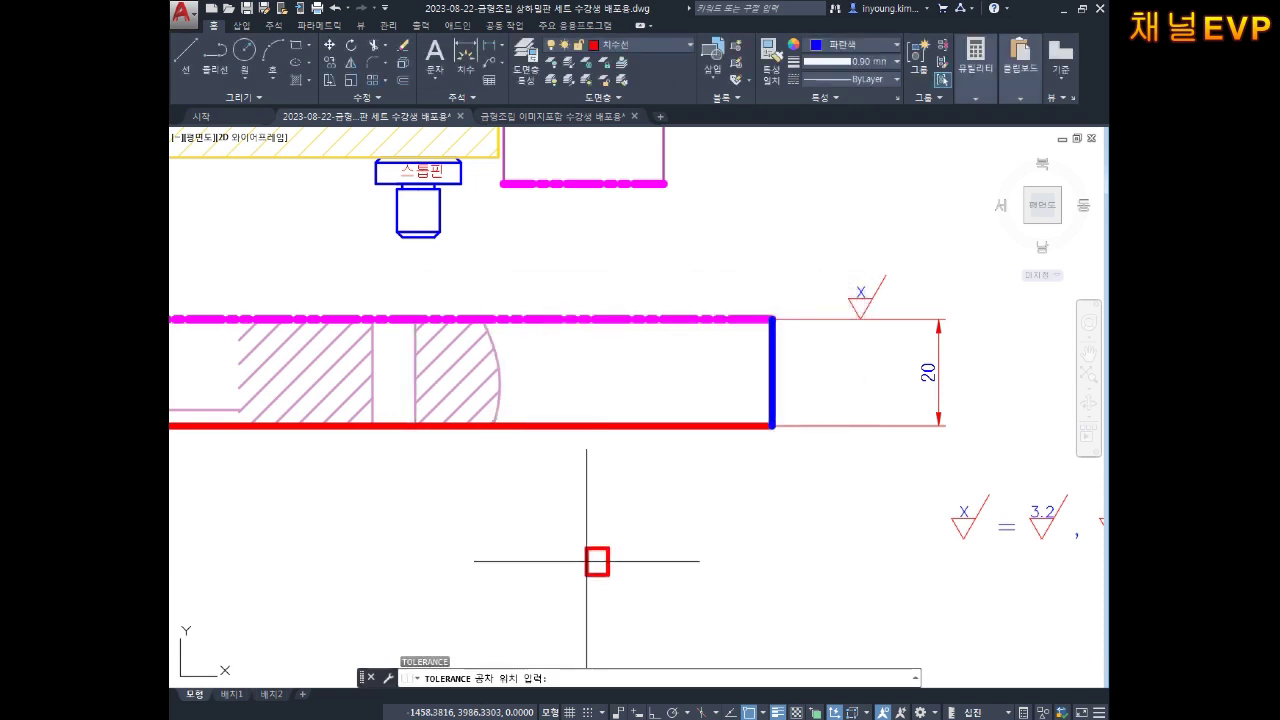
{"action": "scroll", "coordinate": [666, 586], "scroll_direction": "up", "scroll_amount": 4}
{"action": "scroll", "coordinate": [632, 506], "scroll_direction": "down", "scroll_amount": 3}
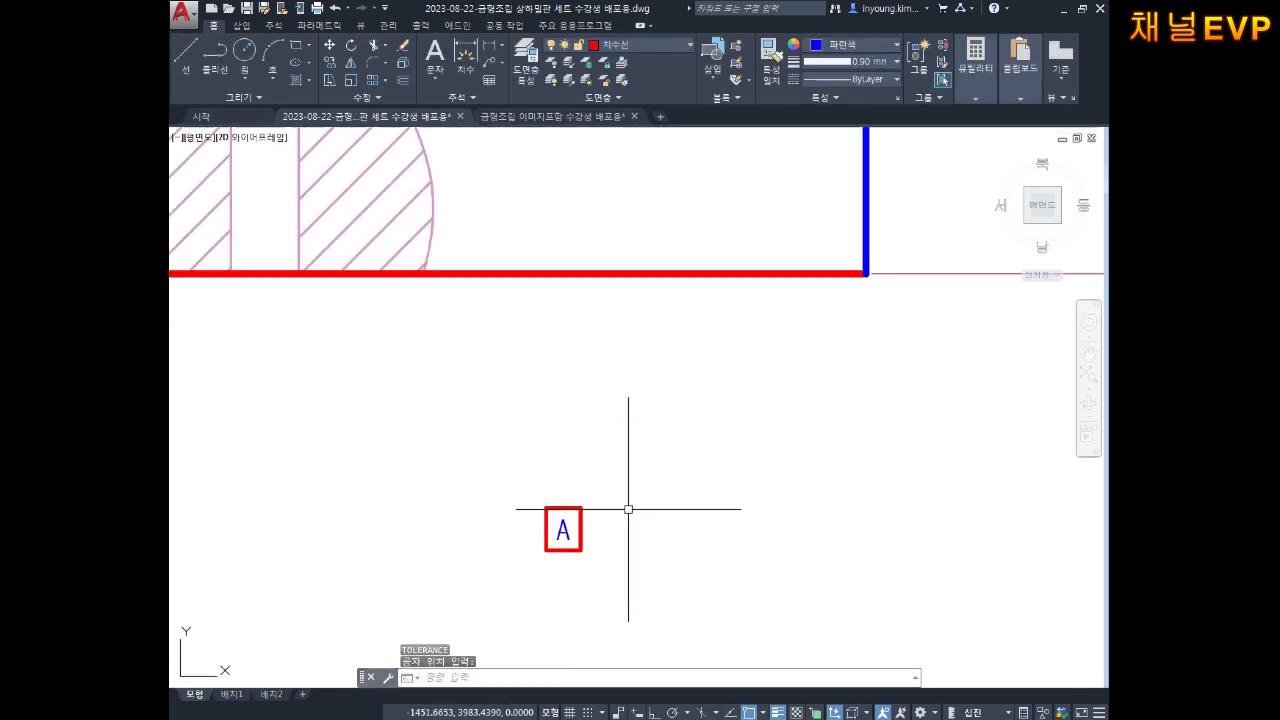
{"action": "left_click", "coordinate": [563, 528]}
Select the A frame and change its lineweight from the lineweight list.
{"action": "key", "text": "Escape"}
{"action": "key", "text": "Escape"}
{"action": "left_click", "coordinate": [666, 461]}
{"action": "left_click", "coordinate": [527, 578]}
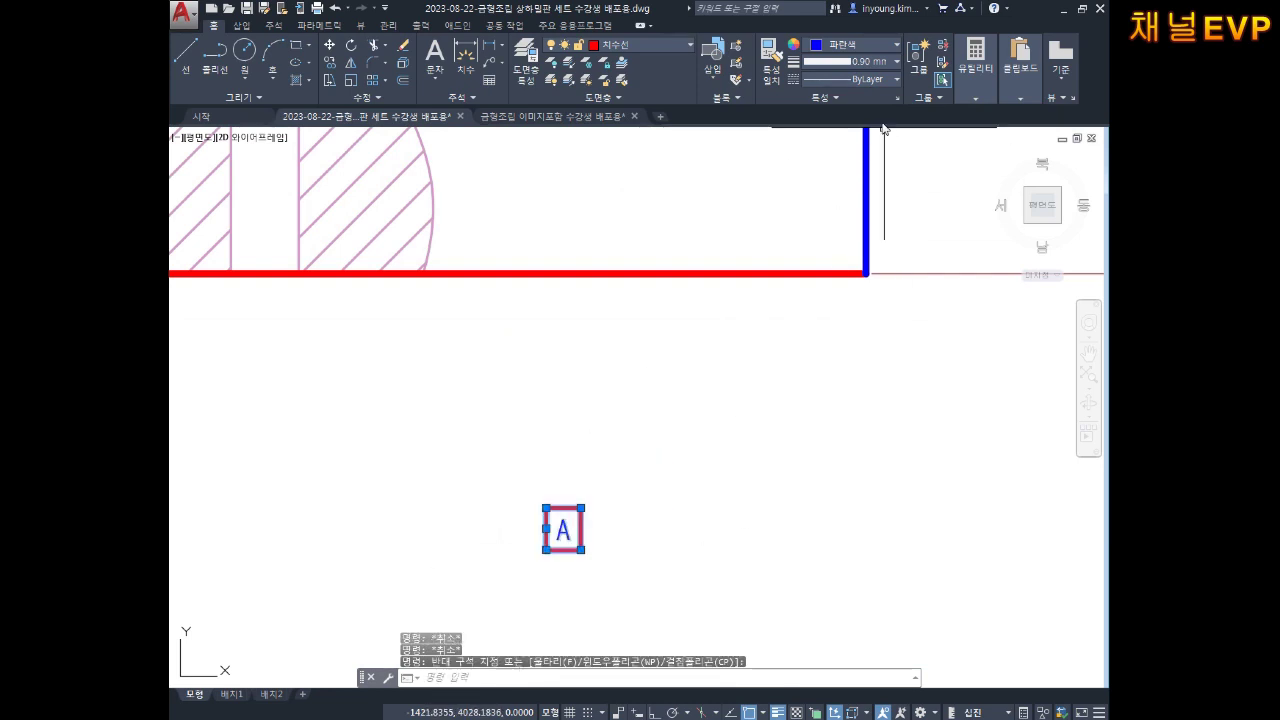
{"action": "left_click", "coordinate": [834, 63]}
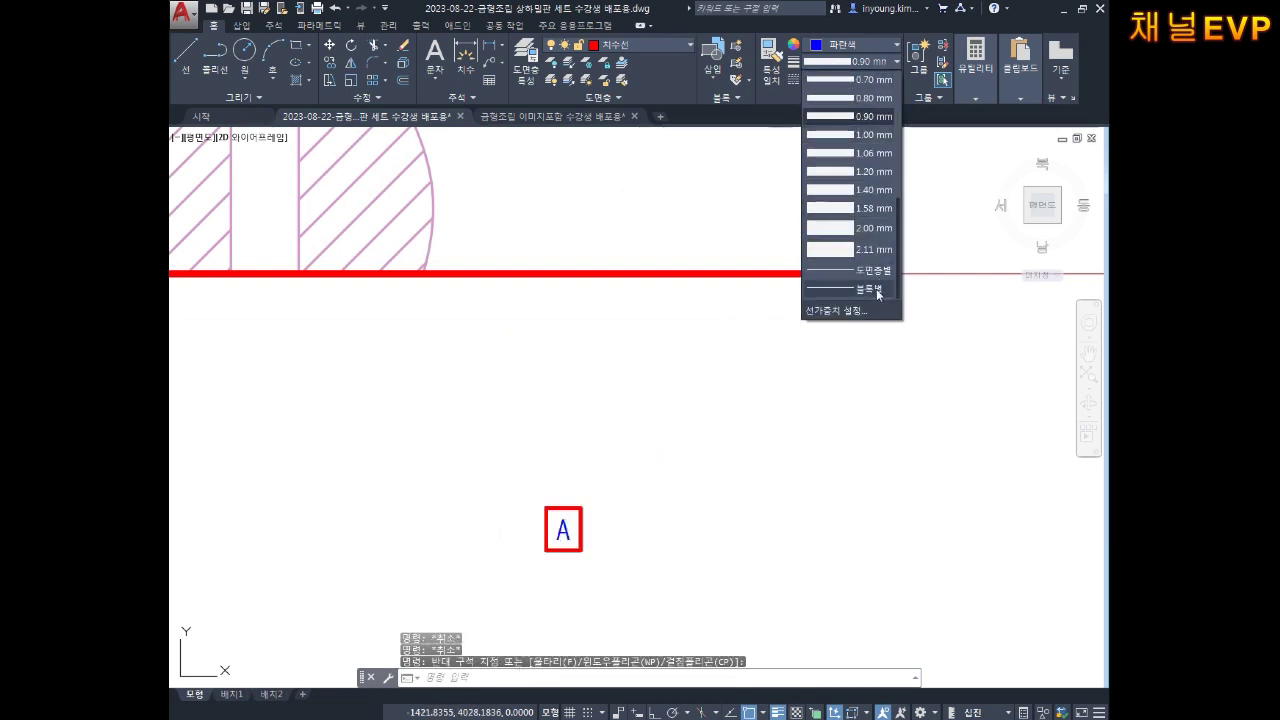
{"action": "left_click", "coordinate": [870, 272]}
{"action": "key", "text": "Escape"}
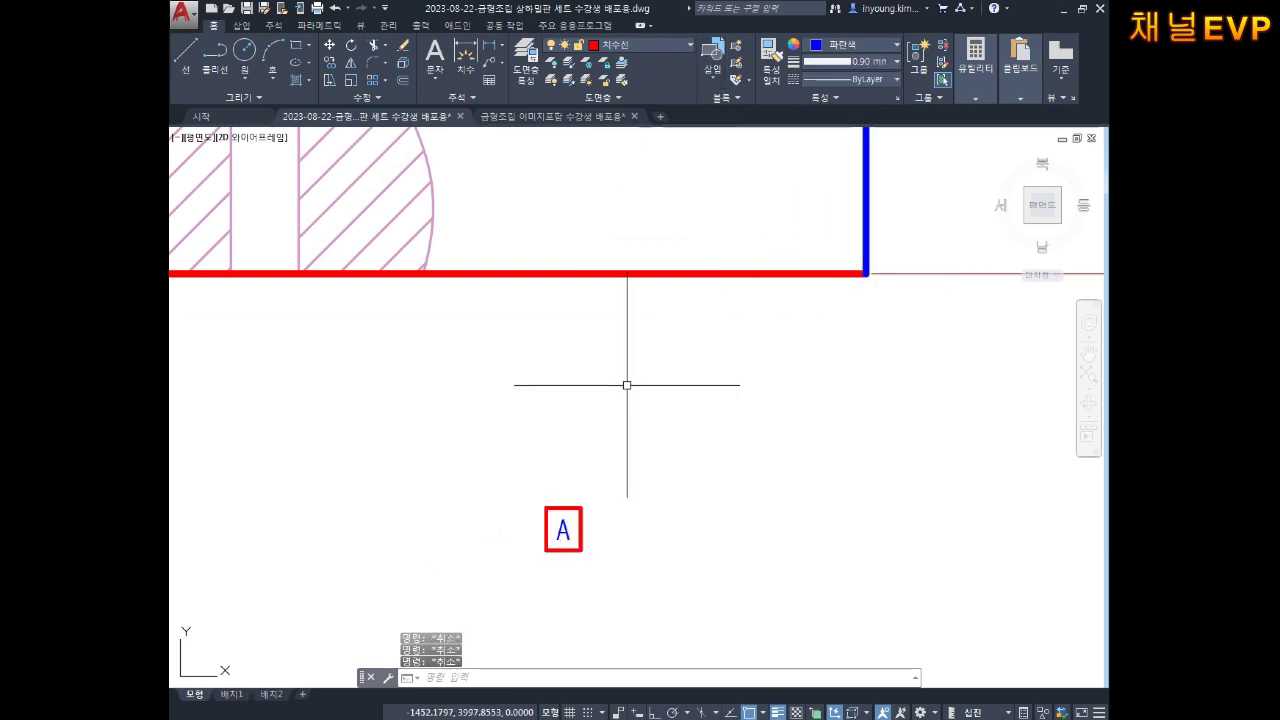
{"action": "type", "text": "d"}
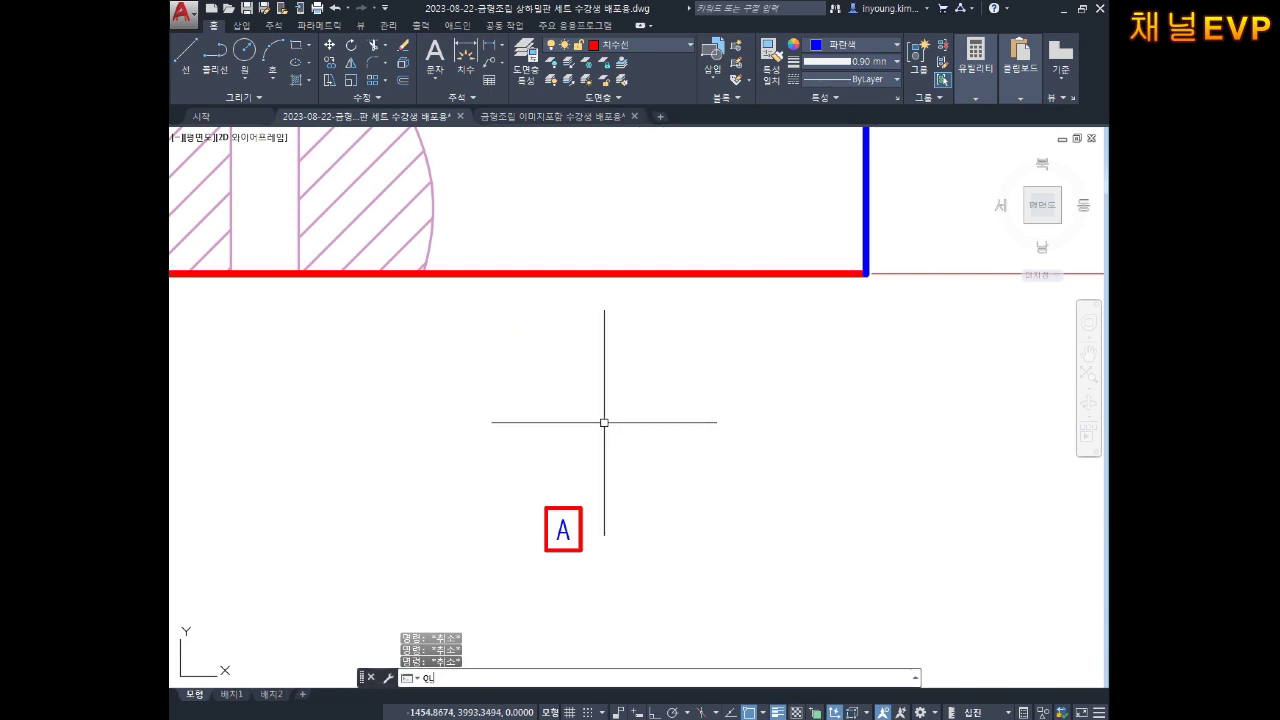
{"action": "key", "text": "Return"}
{"action": "key", "text": "Escape"}
{"action": "key", "text": "Escape"}
Set the current colour and lineweight both to ByLayer.
{"action": "left_click", "coordinate": [850, 45]}
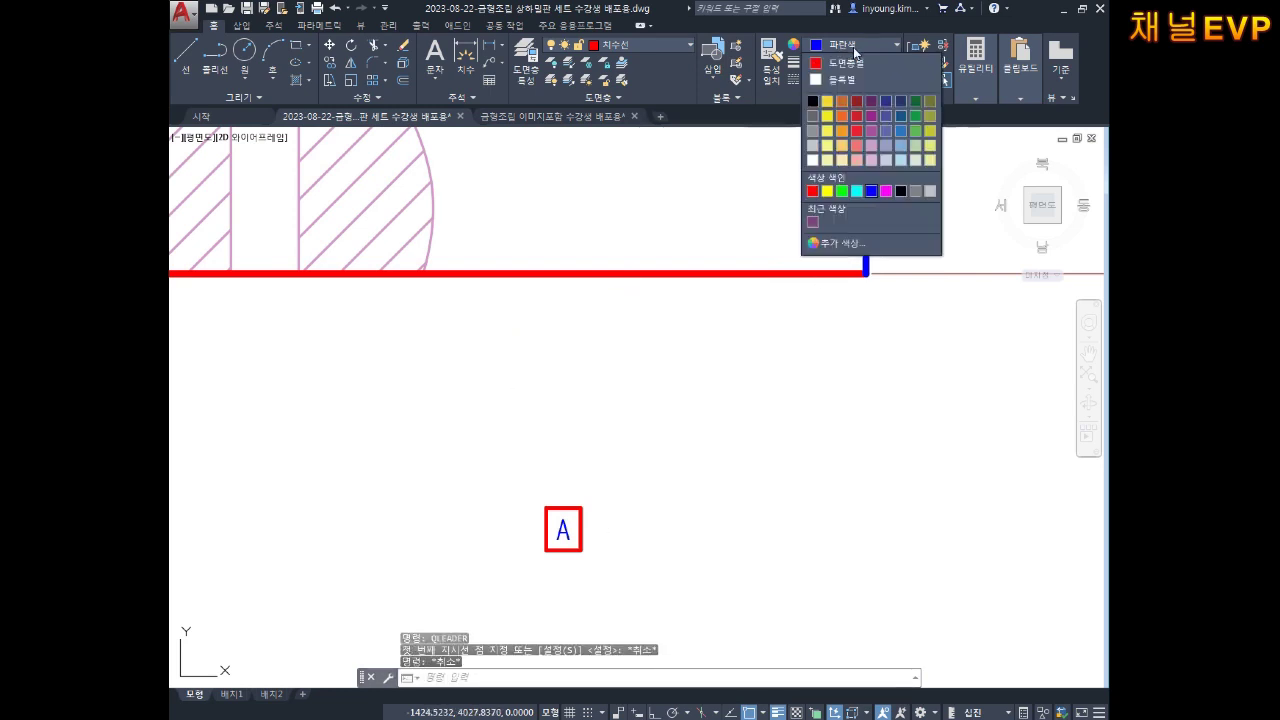
{"action": "left_click", "coordinate": [855, 63]}
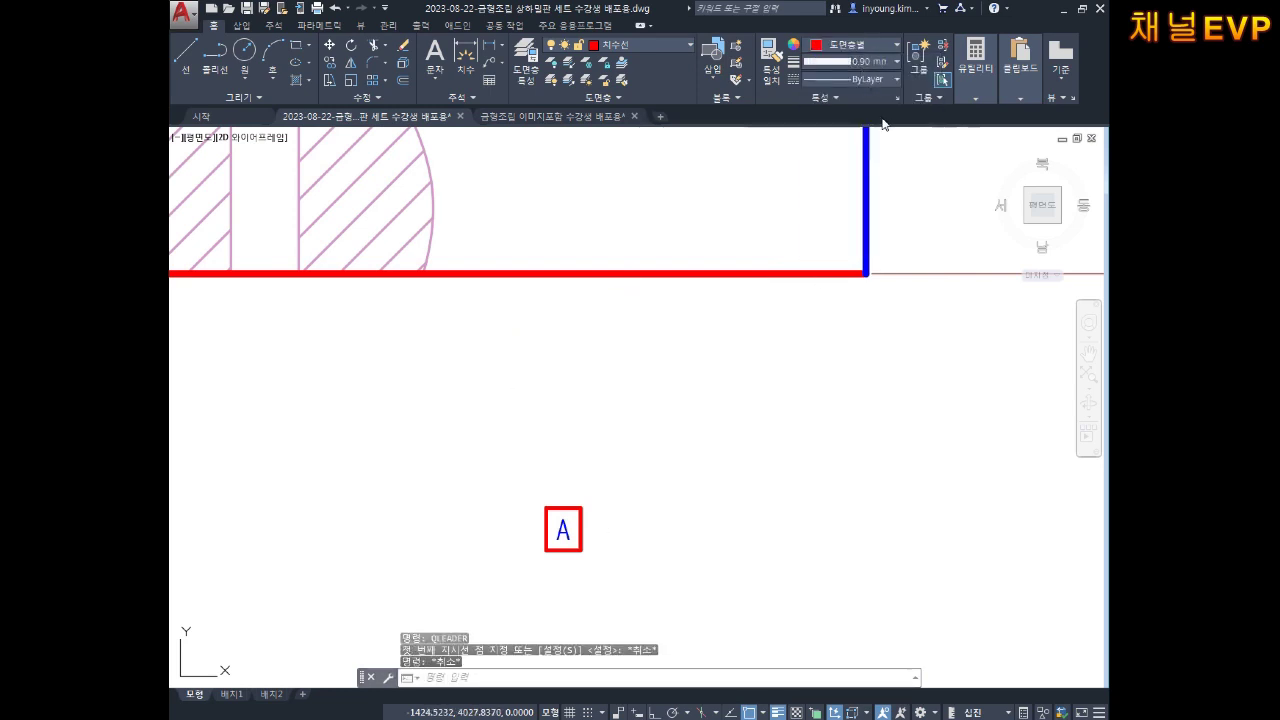
{"action": "left_click", "coordinate": [848, 63]}
{"action": "left_click", "coordinate": [848, 45]}
{"action": "key", "text": "Escape"}
{"action": "key", "text": "Escape"}
{"action": "left_click", "coordinate": [850, 62]}
{"action": "left_click", "coordinate": [848, 78]}
{"action": "type", "text": "qe"}
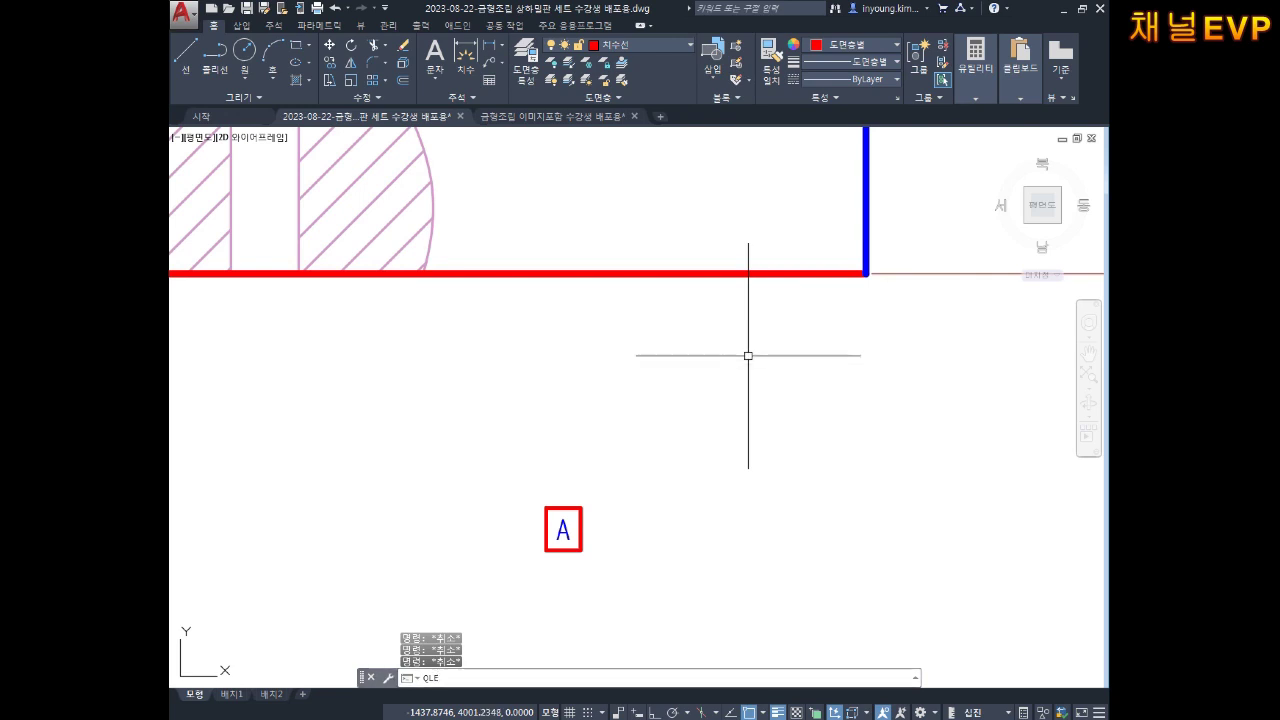
Draw a quick leader starting at the A frame and rising toward the plate edge.
{"action": "key", "text": "Return"}
{"action": "left_click", "coordinate": [564, 380]}
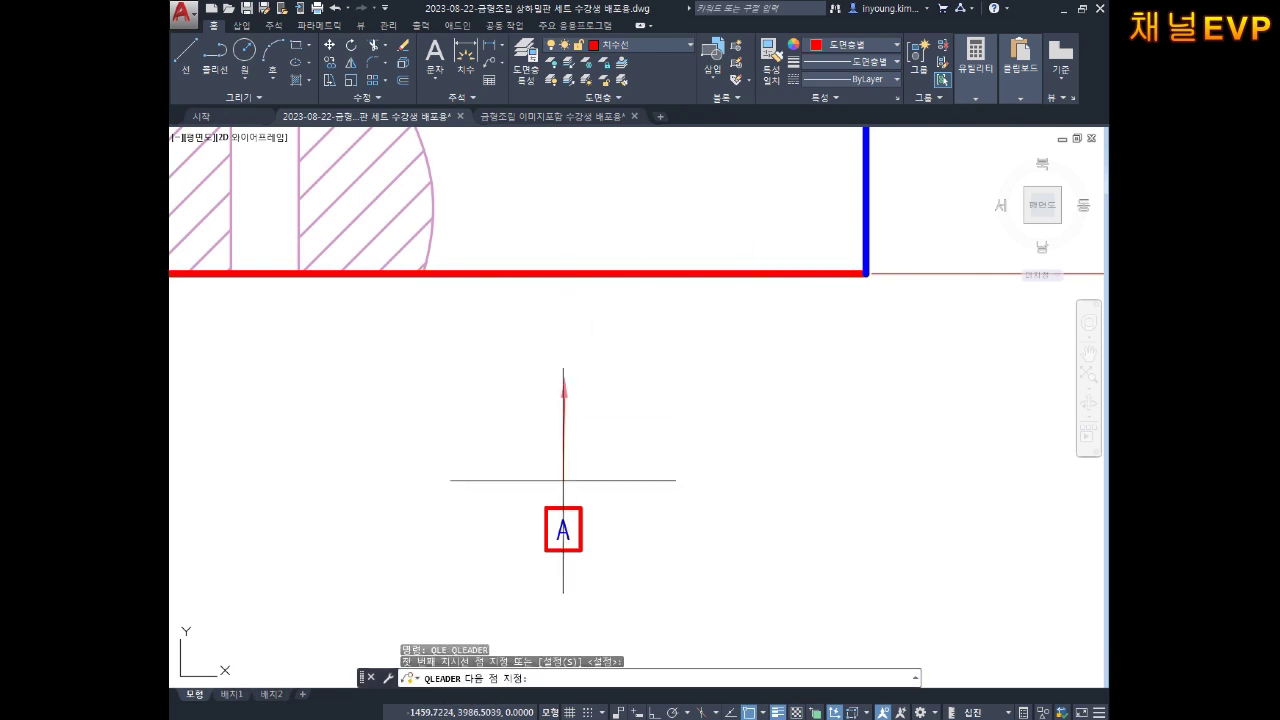
{"action": "key", "text": "Escape"}
{"action": "key", "text": "Escape"}
{"action": "left_click", "coordinate": [623, 409]}
{"action": "left_click", "coordinate": [514, 471]}
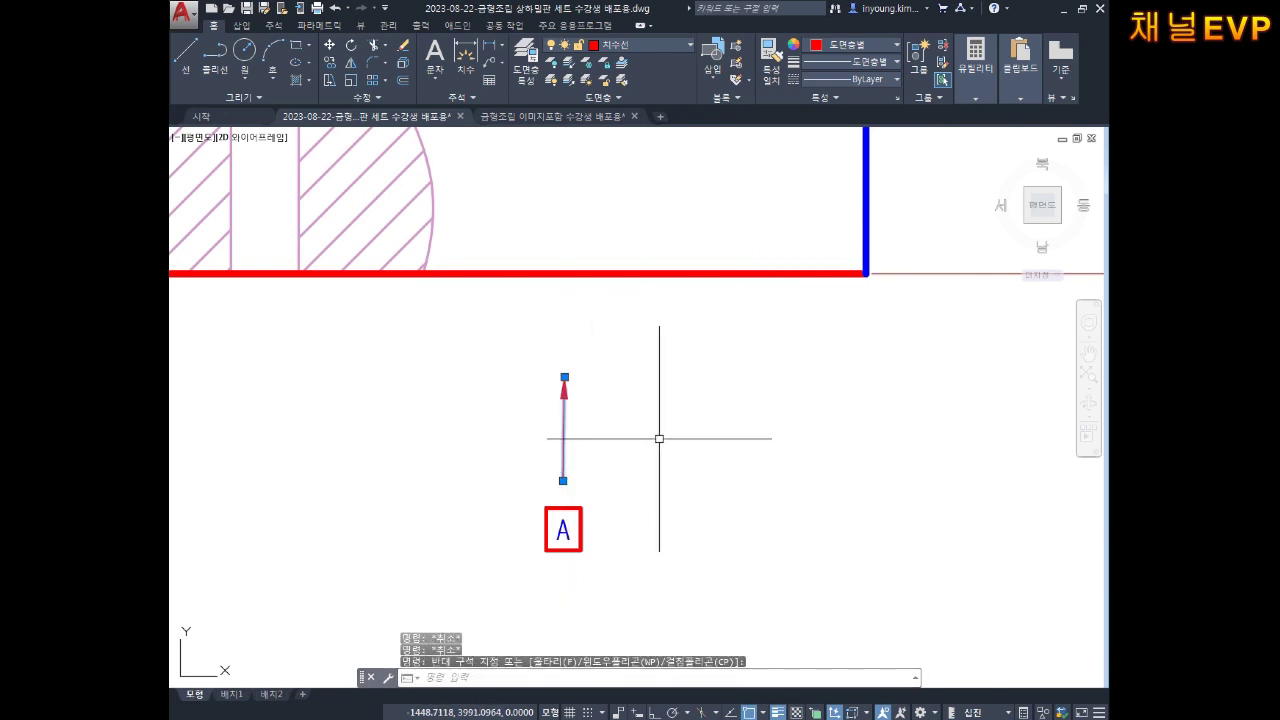
{"action": "scroll", "coordinate": [600, 398], "scroll_direction": "up", "scroll_amount": 2}
{"action": "scroll", "coordinate": [559, 379], "scroll_direction": "up", "scroll_amount": 2}
{"action": "key", "text": "Escape"}
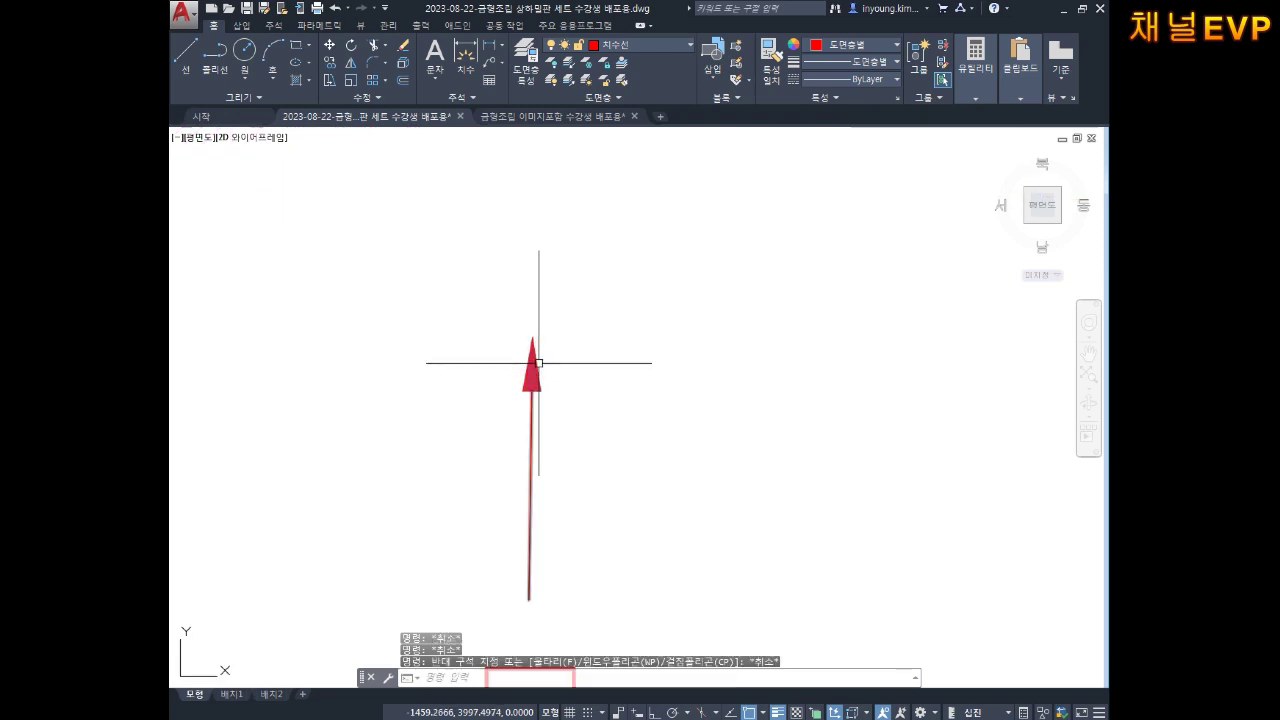
Change the leader's arrowhead to Datum triangle filled in Quick Properties.
{"action": "left_click", "coordinate": [539, 363]}
{"action": "left_click", "coordinate": [687, 266]}
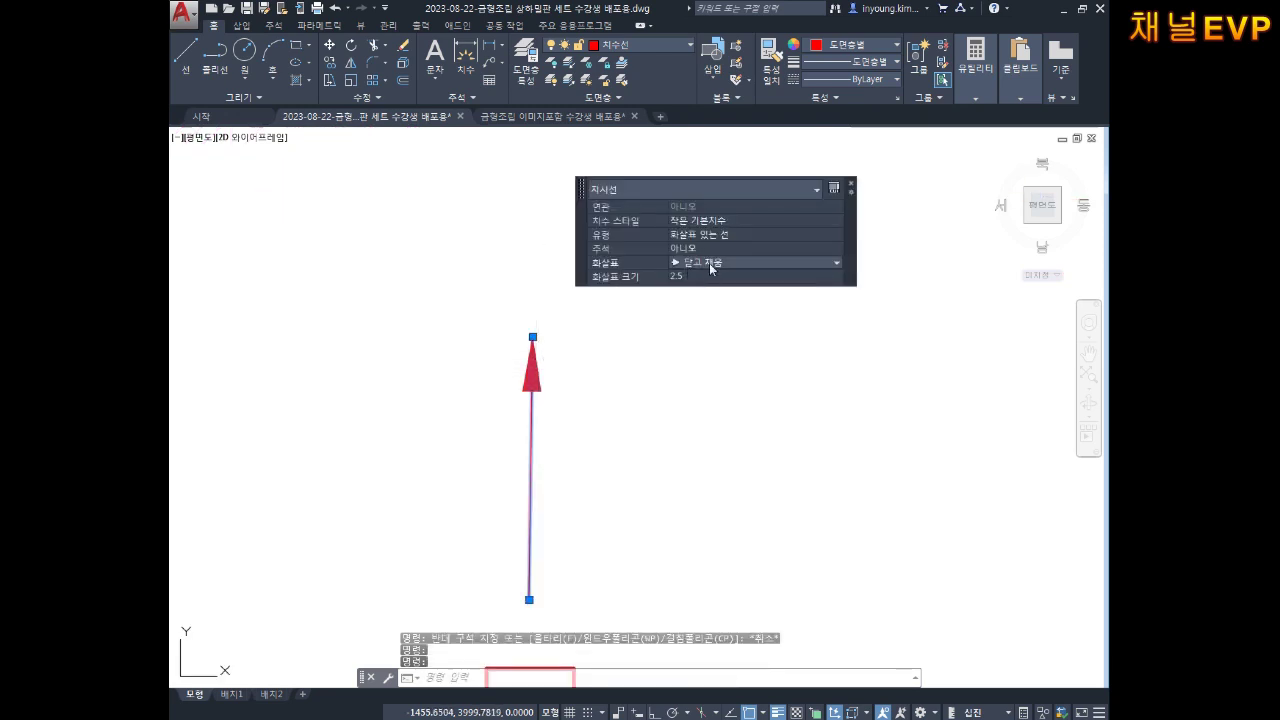
{"action": "left_click", "coordinate": [711, 266]}
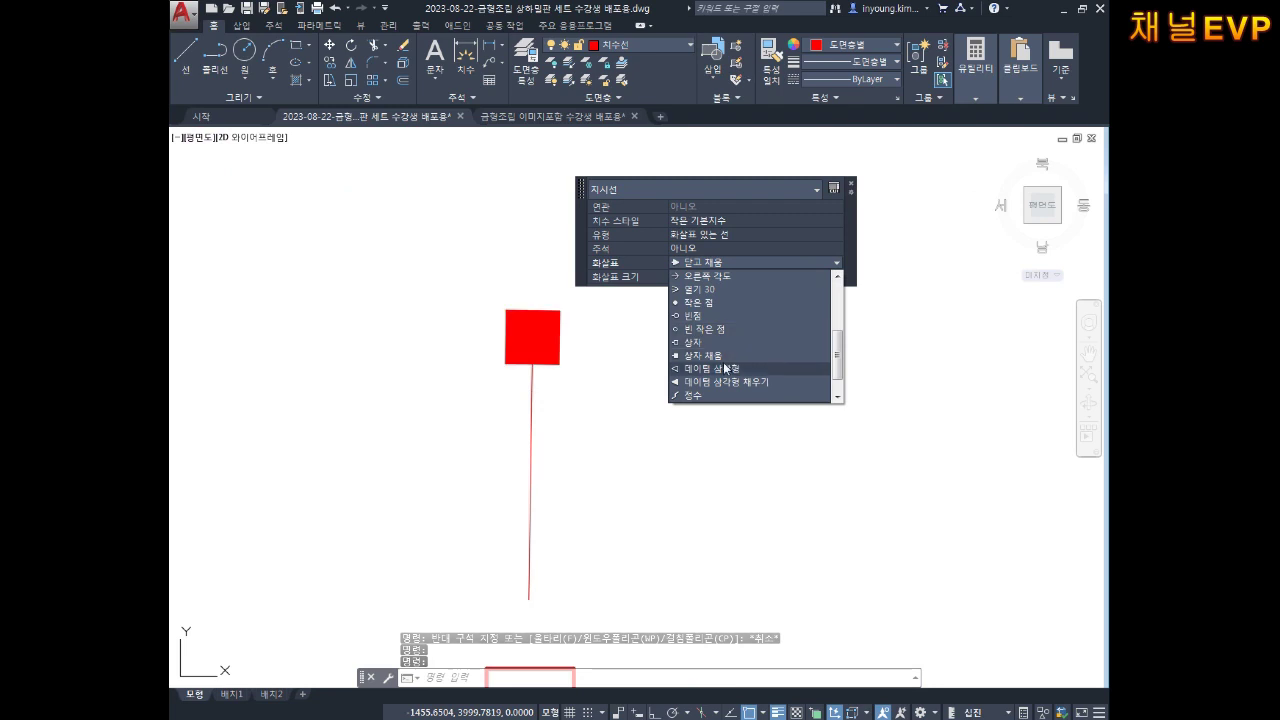
{"action": "left_click", "coordinate": [716, 382]}
{"action": "key", "text": "Escape"}
{"action": "key", "text": "Escape"}
{"action": "scroll", "coordinate": [660, 400], "scroll_direction": "down", "scroll_amount": 2}
{"action": "left_click", "coordinate": [628, 434]}
{"action": "left_click", "coordinate": [543, 457]}
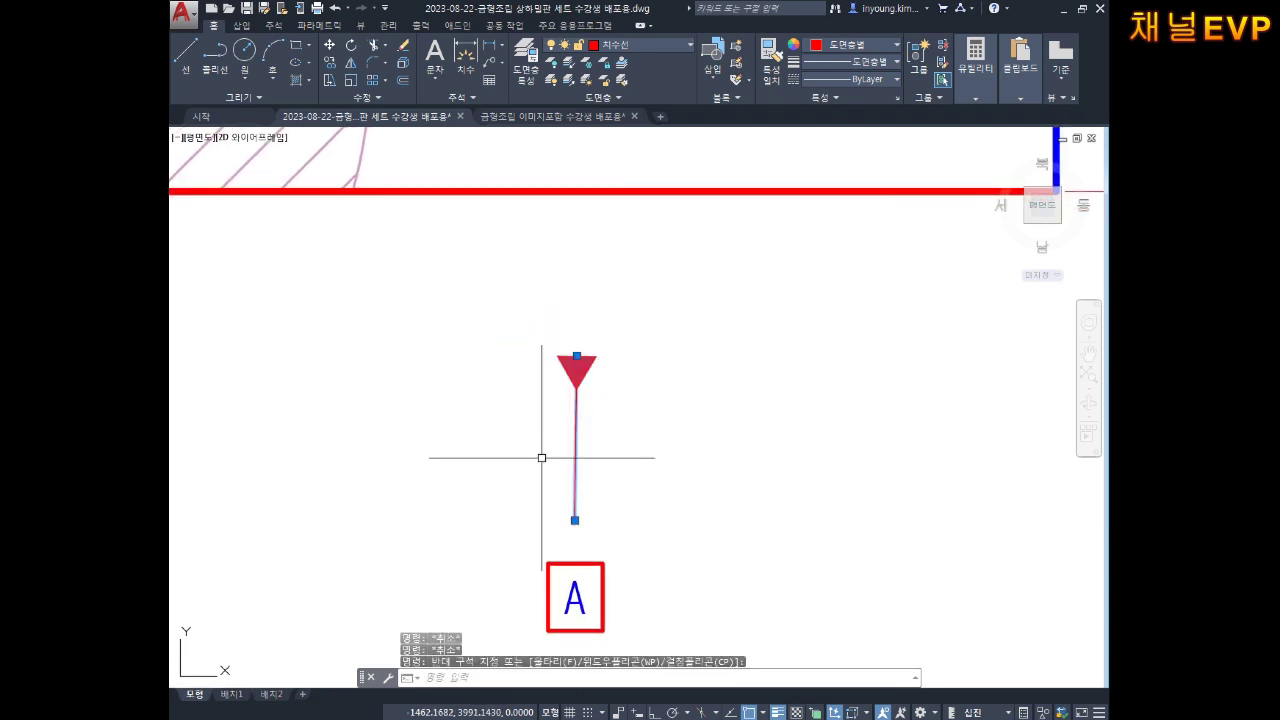
Select the datum leader and try grip-stretching its bottom endpoint.
{"action": "left_click", "coordinate": [625, 486]}
{"action": "key", "text": "Escape"}
{"action": "middle_click_drag", "start_coordinate": [631, 475], "coordinate": [640, 466]}
{"action": "left_click", "coordinate": [640, 466]}
{"action": "left_click", "coordinate": [543, 480]}
{"action": "key", "text": "Escape"}
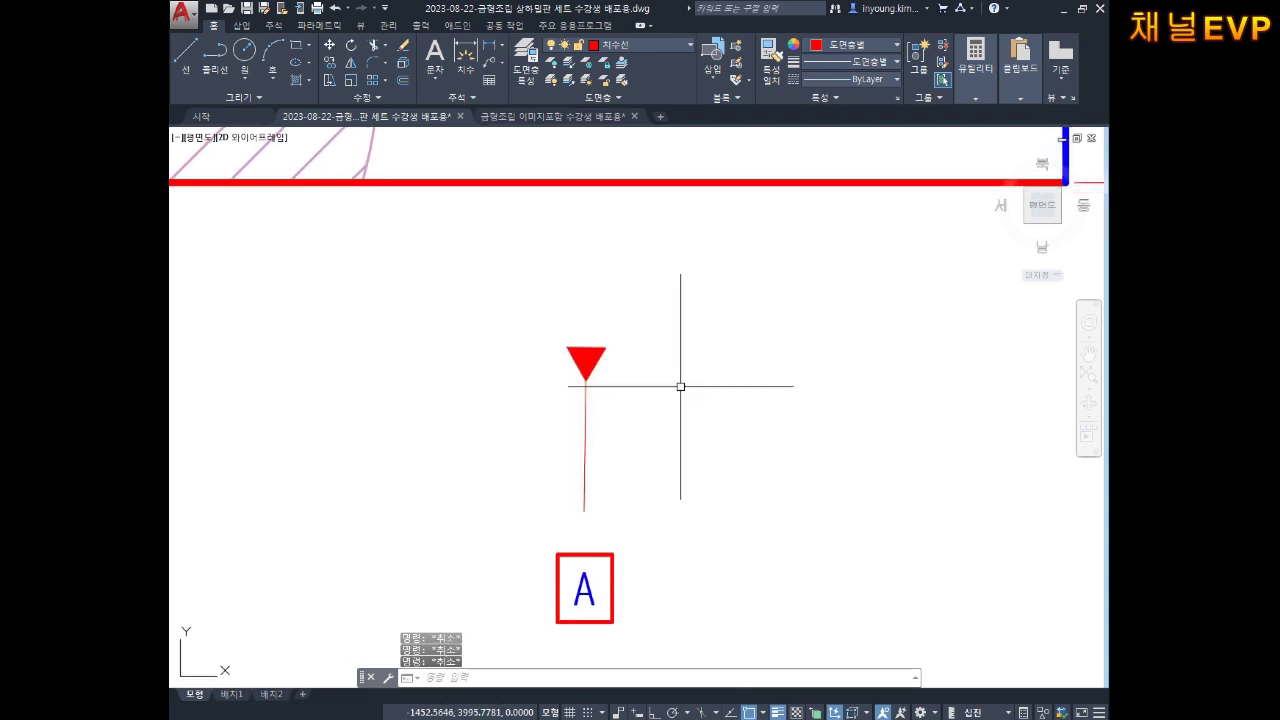
{"action": "left_click", "coordinate": [580, 493]}
{"action": "left_click", "coordinate": [585, 511]}
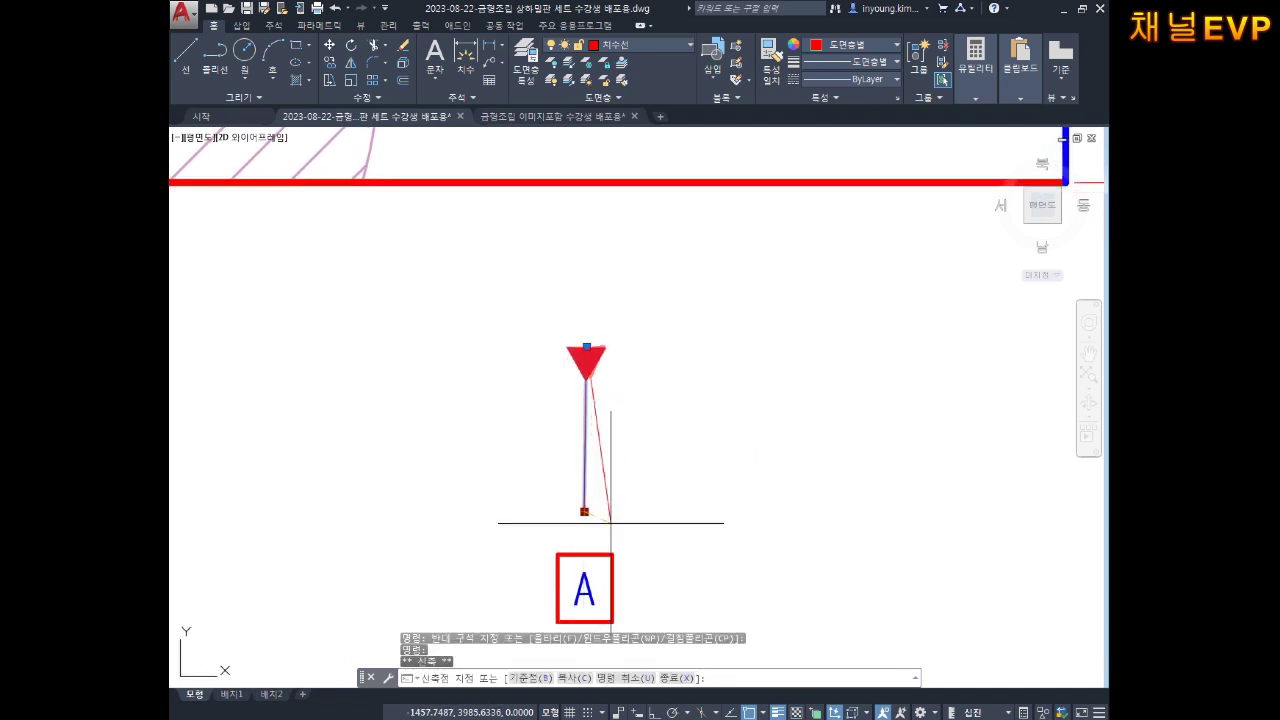
{"action": "scroll", "coordinate": [600, 511], "scroll_direction": "down", "scroll_amount": 5}
{"action": "key", "text": "Escape"}
{"action": "key", "text": "Escape"}
{"action": "key", "text": "Escape"}
{"action": "scroll", "coordinate": [630, 511], "scroll_direction": "up", "scroll_amount": 2}
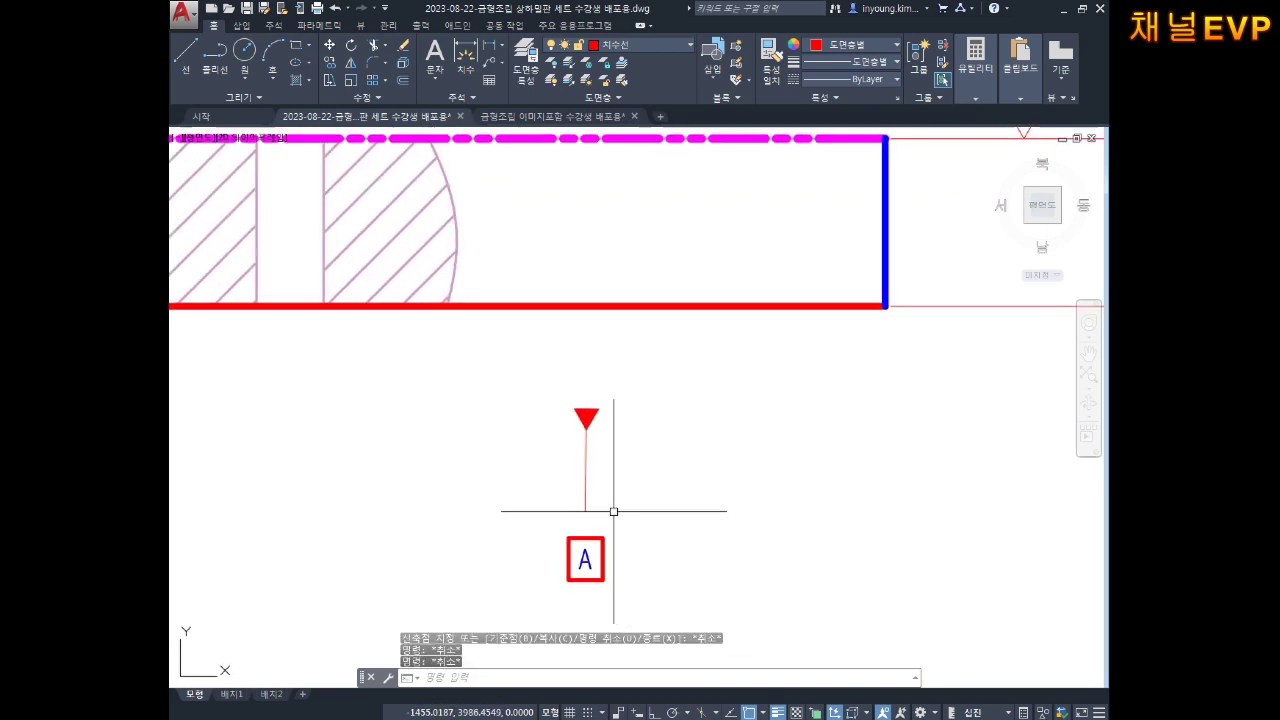
{"action": "left_click", "coordinate": [566, 503]}
{"action": "left_click", "coordinate": [585, 510]}
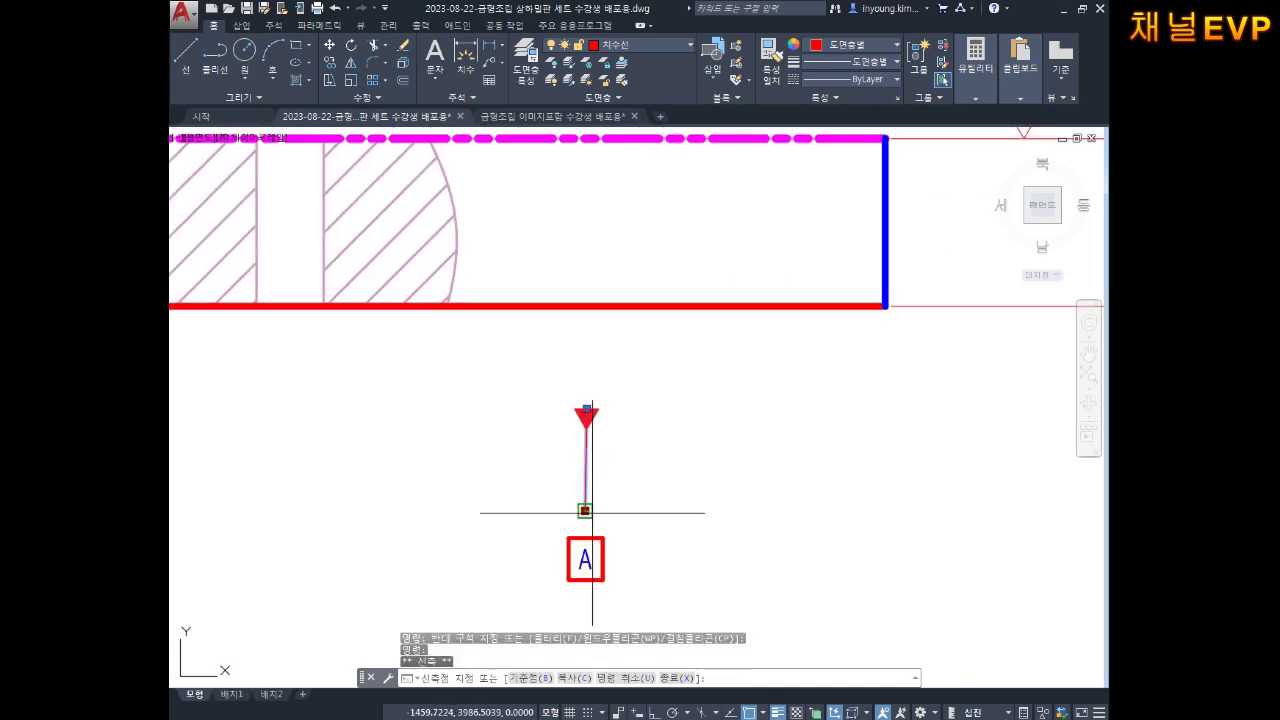
{"action": "scroll", "coordinate": [600, 500], "scroll_direction": "up", "scroll_amount": 1}
{"action": "key", "text": "Escape"}
Draw a vertical guide line with Ortho on beside the leader.
{"action": "type", "text": "l"}
{"action": "key", "text": "Return"}
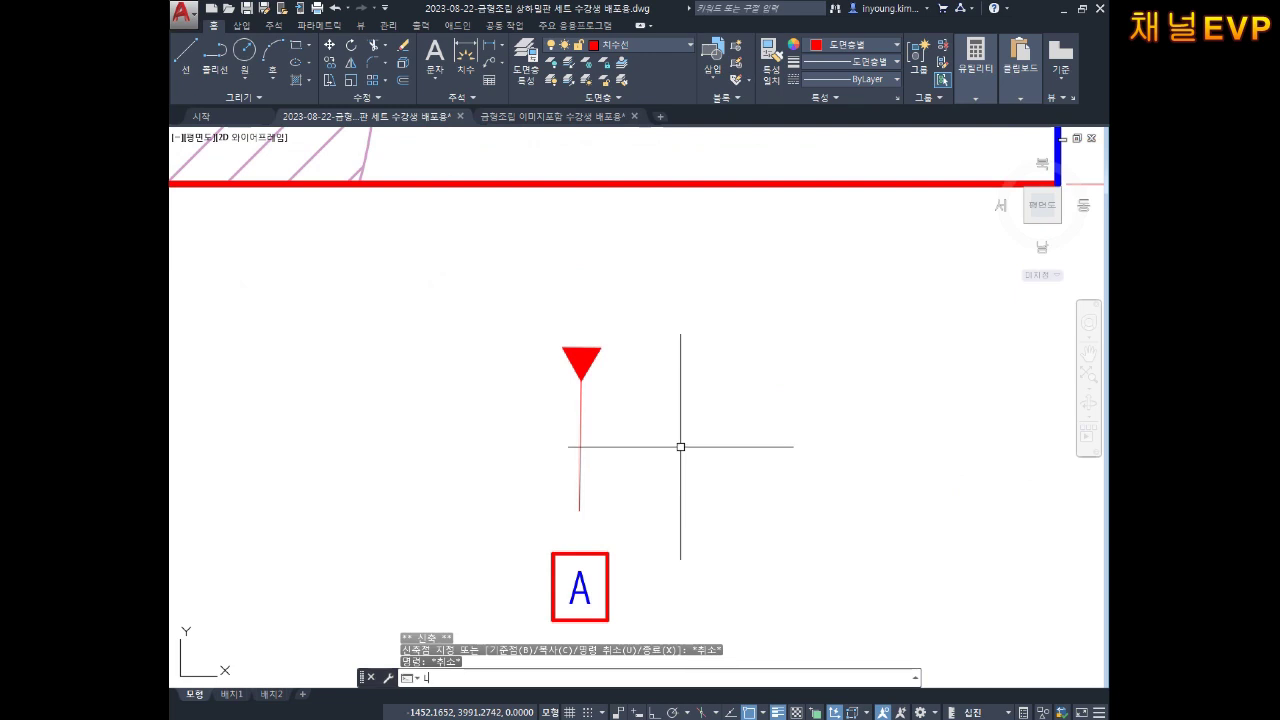
{"action": "left_click", "coordinate": [714, 328]}
{"action": "key", "text": "F8"}
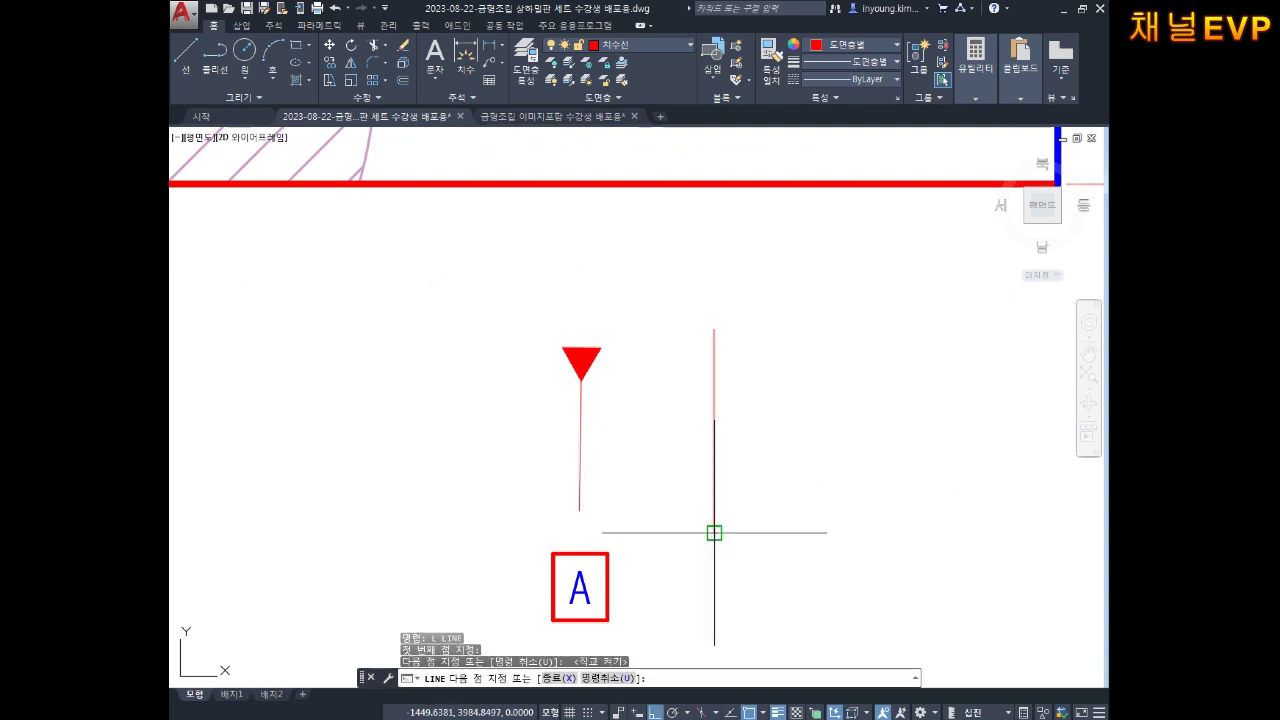
{"action": "left_click", "coordinate": [714, 532]}
{"action": "key", "text": "Escape"}
{"action": "middle_click_drag", "start_coordinate": [673, 419], "coordinate": [614, 417]}
{"action": "key", "text": "Escape"}
{"action": "key", "text": "Escape"}
Stretch the leader's bottom end and triangle tip onto the vertical guide line.
{"action": "type", "text": "m"}
{"action": "key", "text": "Return"}
{"action": "left_click", "coordinate": [606, 392]}
{"action": "left_click", "coordinate": [595, 384]}
{"action": "key", "text": "Escape"}
{"action": "left_click", "coordinate": [575, 543]}
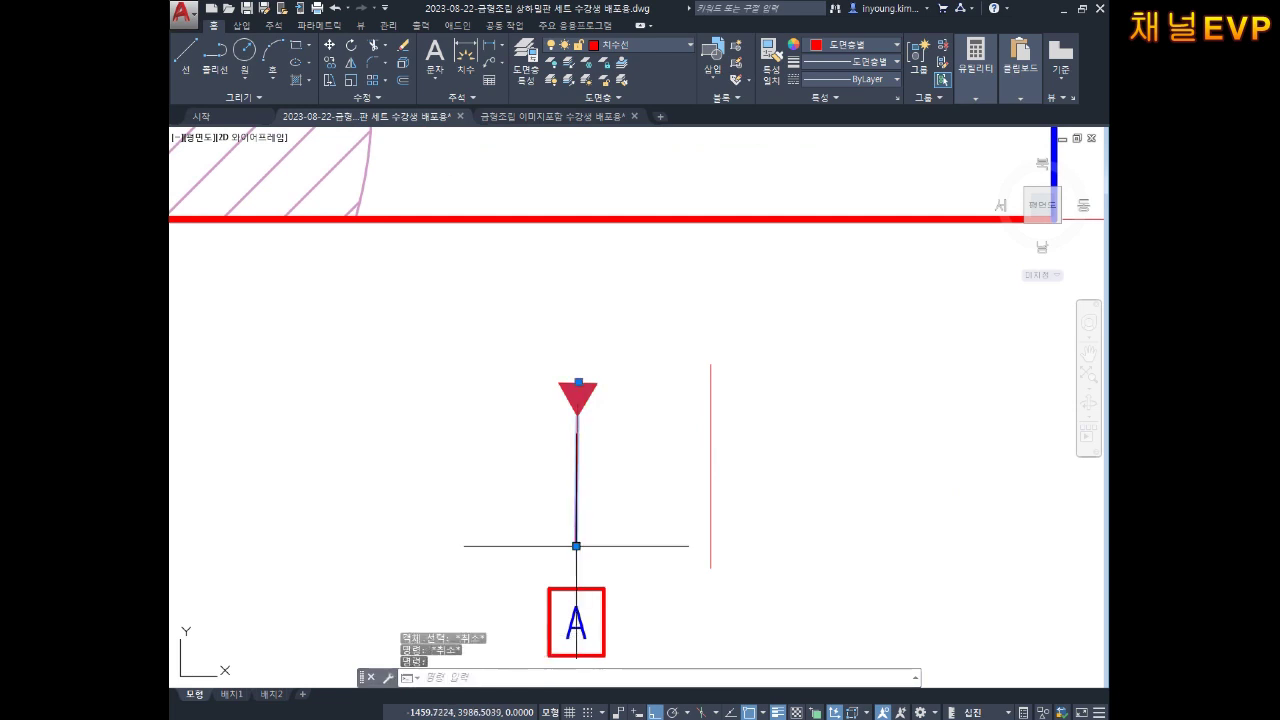
{"action": "left_click", "coordinate": [575, 543]}
{"action": "left_click", "coordinate": [711, 514]}
{"action": "key", "text": "Escape"}
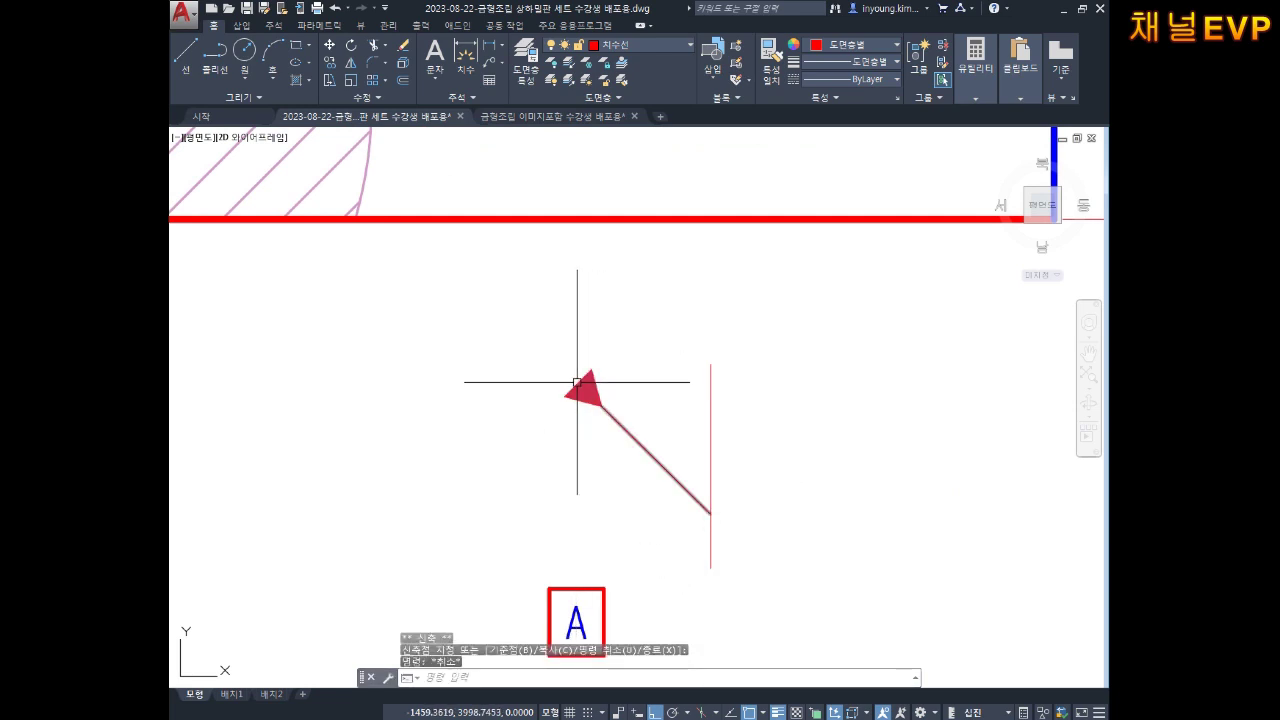
{"action": "left_click", "coordinate": [578, 382]}
{"action": "left_click", "coordinate": [711, 365]}
{"action": "key", "text": "Escape"}
{"action": "key", "text": "Escape"}
Select the leader and A frame to move them into alignment.
{"action": "middle_click_drag", "start_coordinate": [822, 534], "coordinate": [795, 481]}
{"action": "scroll", "coordinate": [685, 494], "scroll_direction": "down", "scroll_amount": 2}
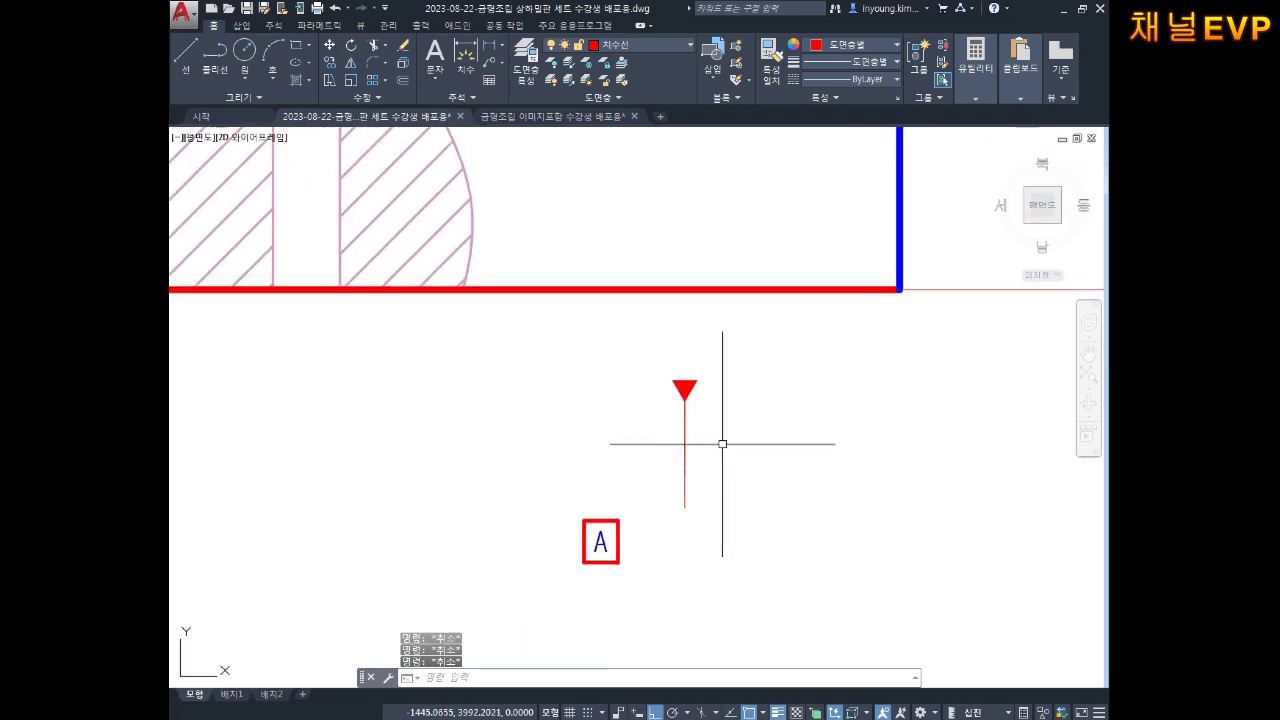
{"action": "key", "text": "Return"}
{"action": "left_click", "coordinate": [723, 452]}
{"action": "left_click", "coordinate": [649, 489]}
{"action": "key", "text": "Return"}
{"action": "left_click", "coordinate": [684, 507]}
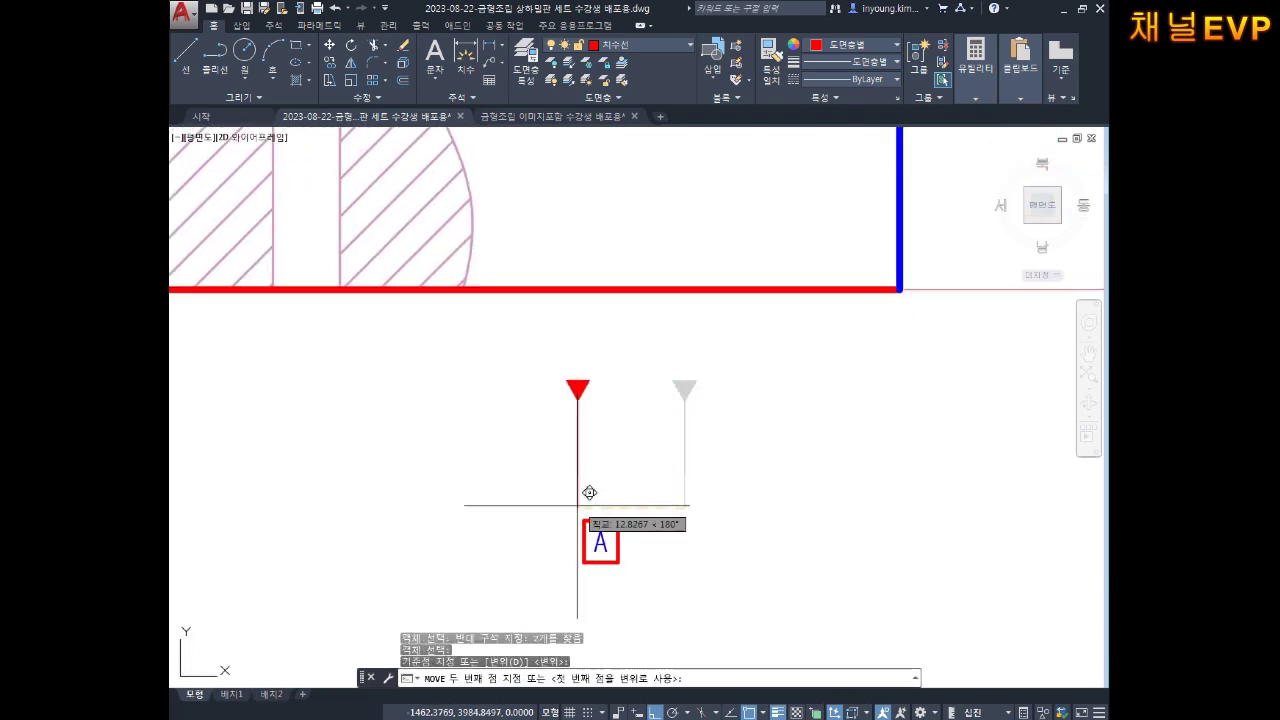
{"action": "key", "text": "Escape"}
{"action": "key", "text": "Escape"}
{"action": "key", "text": "Escape"}
{"action": "type", "text": "M"}
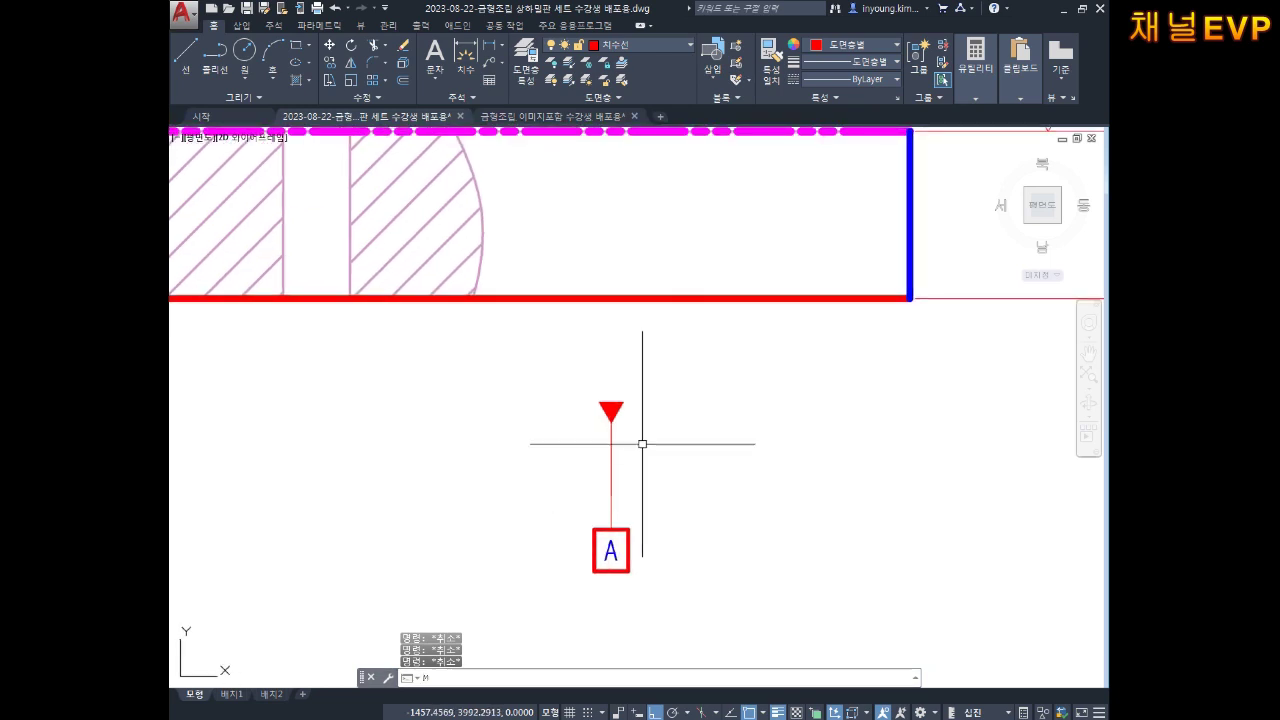
{"action": "key", "text": "Return"}
{"action": "left_click", "coordinate": [654, 380]}
{"action": "left_click", "coordinate": [560, 578]}
{"action": "key", "text": "Return"}
{"action": "left_click", "coordinate": [611, 400]}
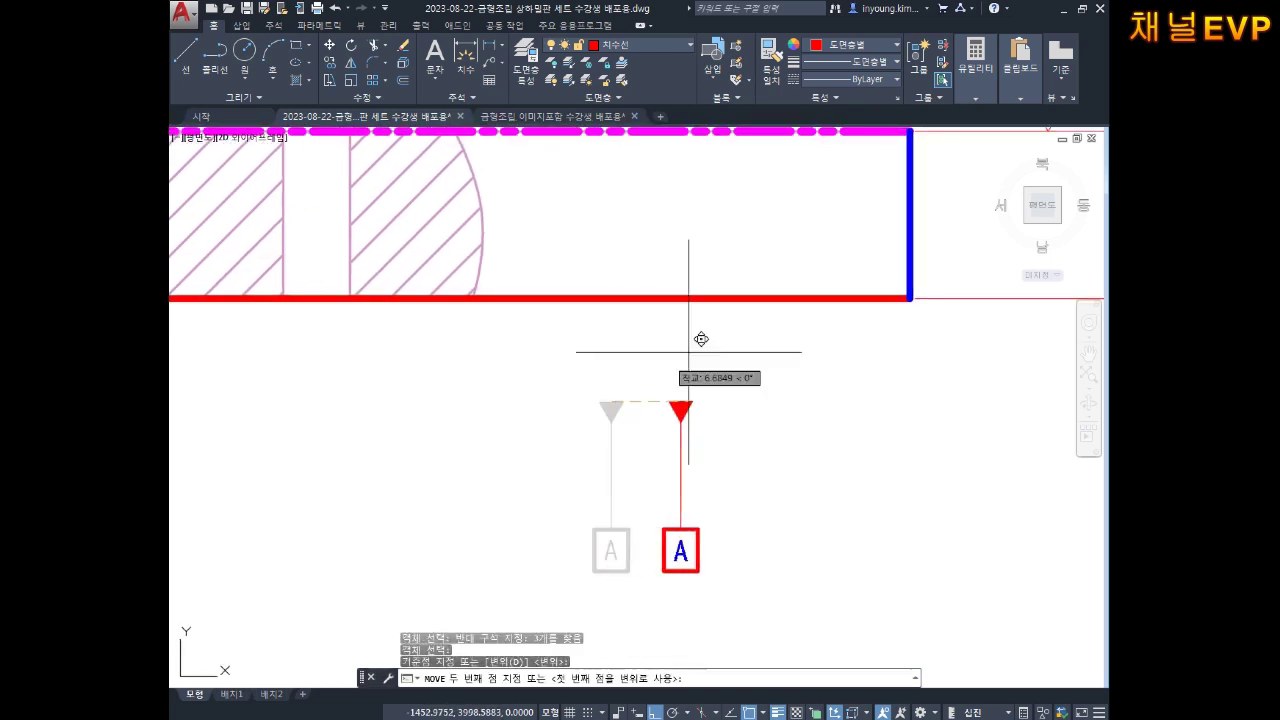
{"action": "left_click", "coordinate": [670, 297]}
{"action": "key", "text": "Escape"}
{"action": "middle_click_drag", "start_coordinate": [773, 392], "coordinate": [680, 463]}
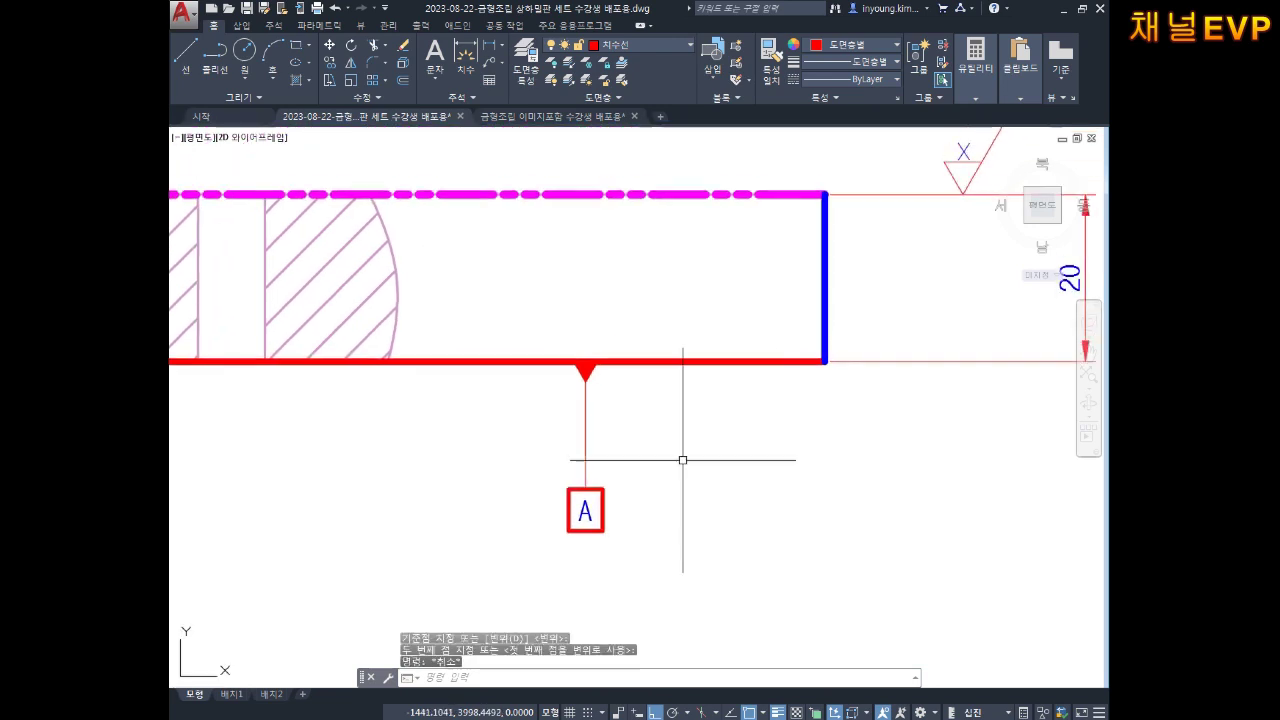
{"action": "scroll", "coordinate": [680, 463], "scroll_direction": "down", "scroll_amount": 1}
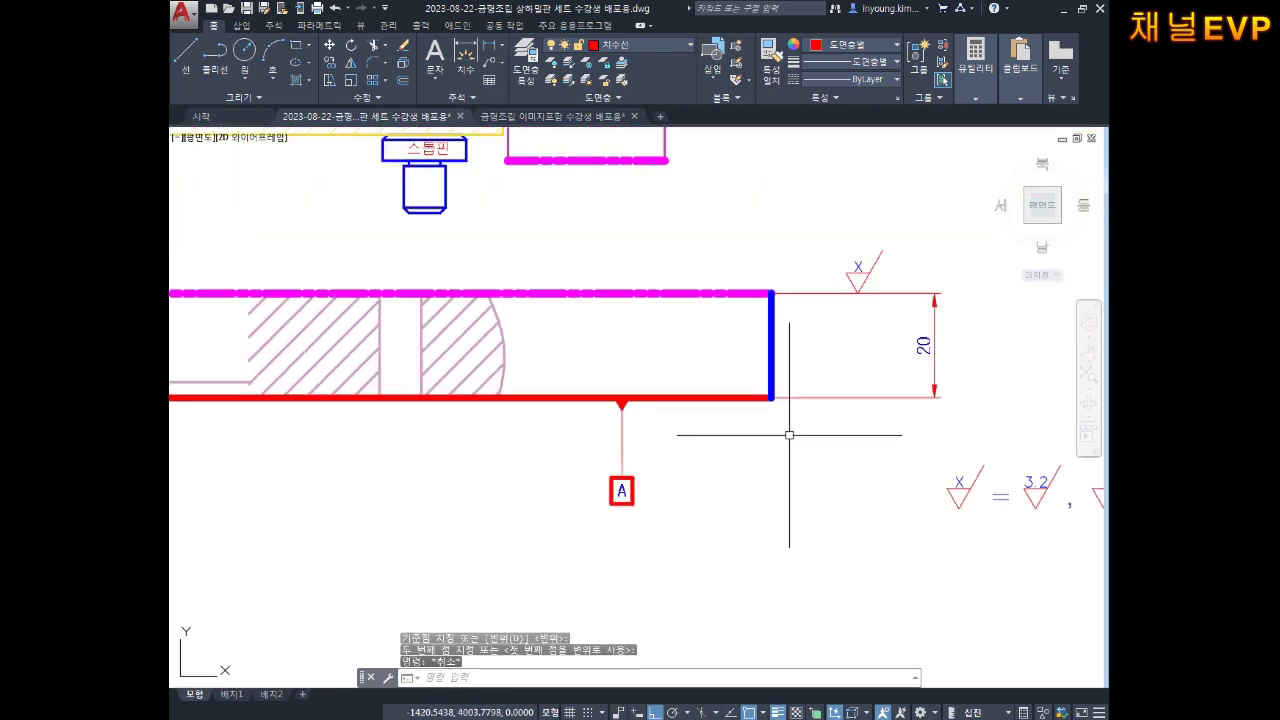
{"action": "middle_click_drag", "start_coordinate": [723, 430], "coordinate": [759, 456]}
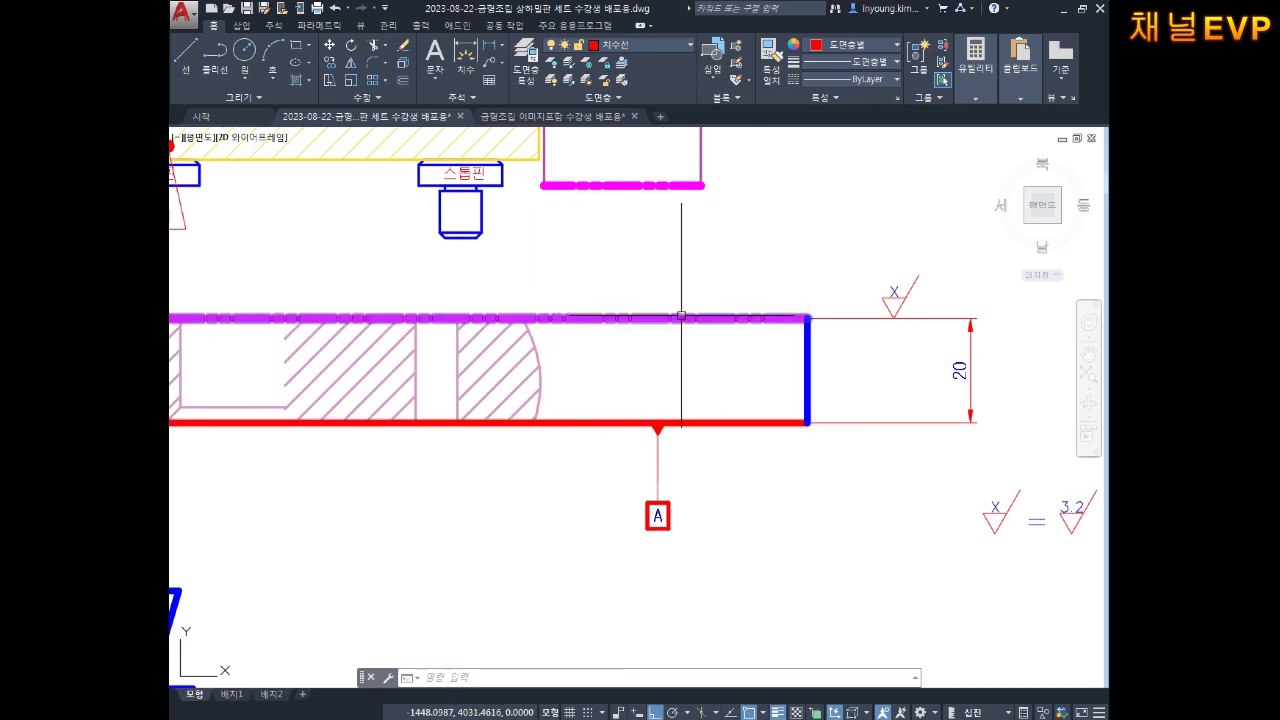
Copy the datum A box to a spot above the plate's right end, beyond the 20 dimension.
{"action": "scroll", "coordinate": [681, 316], "scroll_direction": "down", "scroll_amount": 2}
{"action": "middle_click_drag", "start_coordinate": [672, 343], "coordinate": [649, 362]}
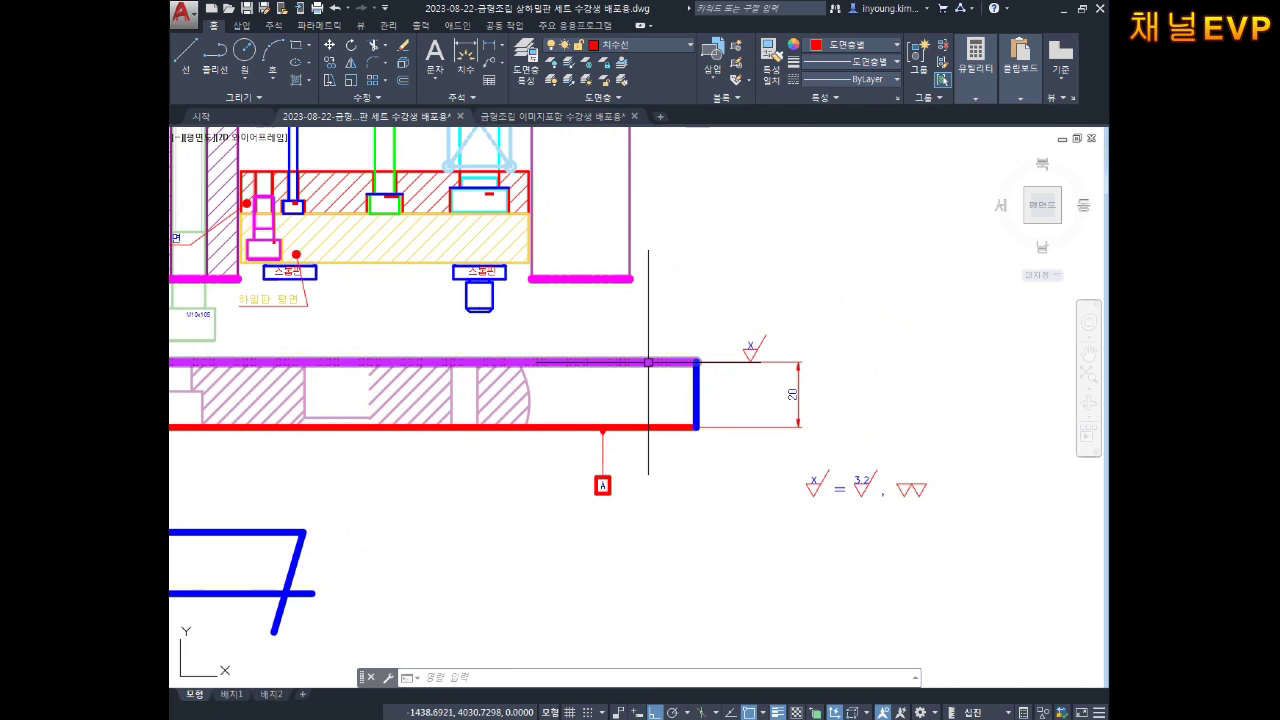
{"action": "middle_click_drag", "start_coordinate": [743, 371], "coordinate": [695, 373]}
{"action": "scroll", "coordinate": [581, 487], "scroll_direction": "up", "scroll_amount": 2}
{"action": "middle_click_drag", "start_coordinate": [581, 487], "coordinate": [576, 440]}
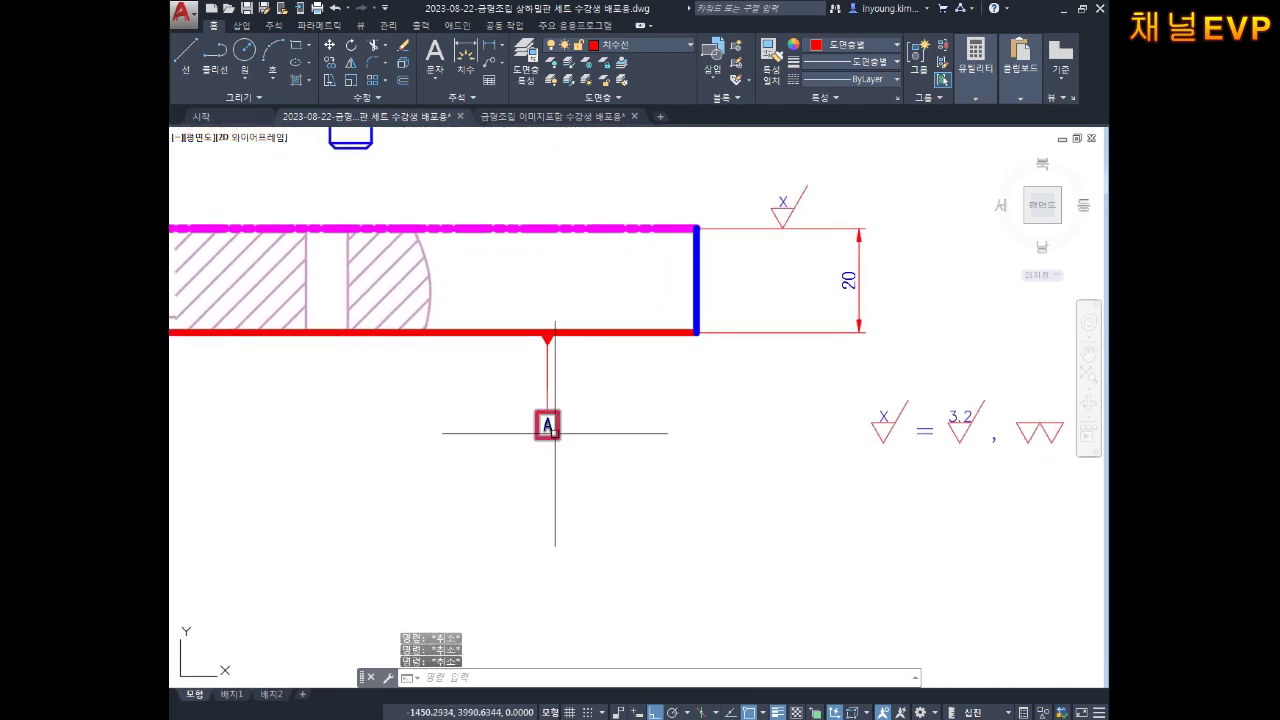
{"action": "type", "text": "co"}
{"action": "key", "text": "Return"}
{"action": "left_click", "coordinate": [548, 428]}
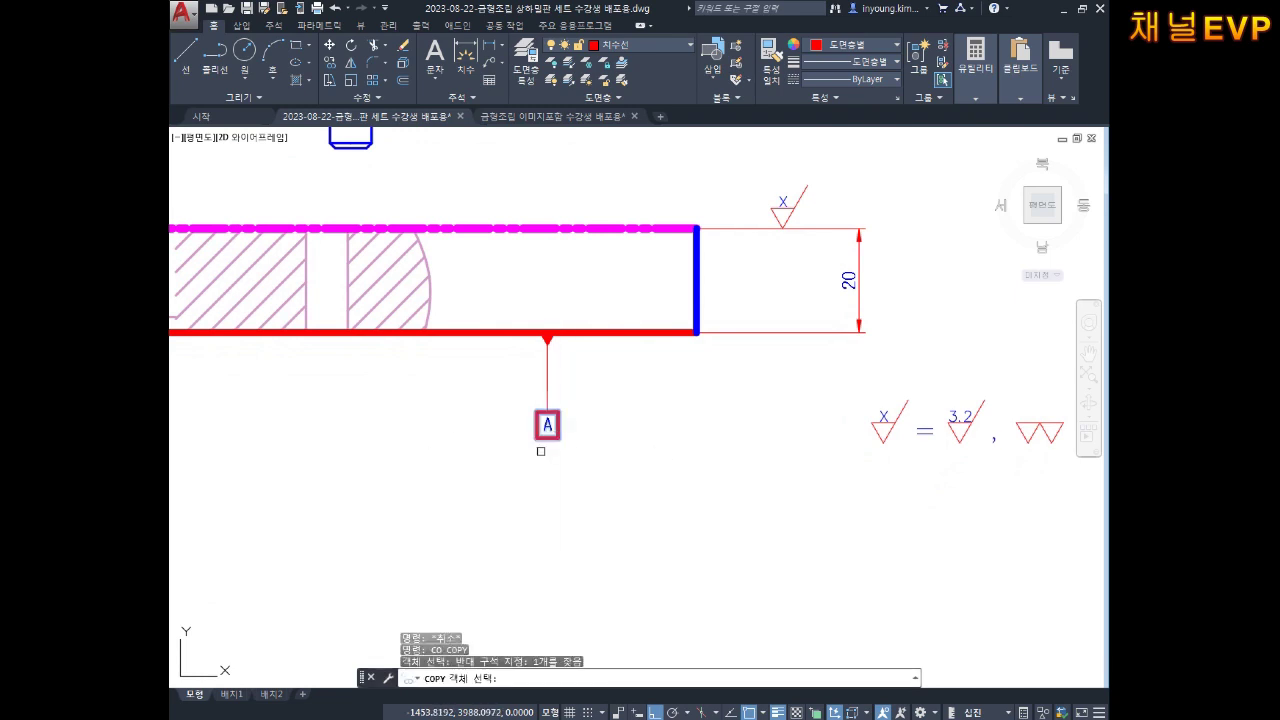
{"action": "key", "text": "Return"}
{"action": "left_click", "coordinate": [570, 437]}
{"action": "middle_click_drag", "start_coordinate": [650, 386], "coordinate": [525, 559]}
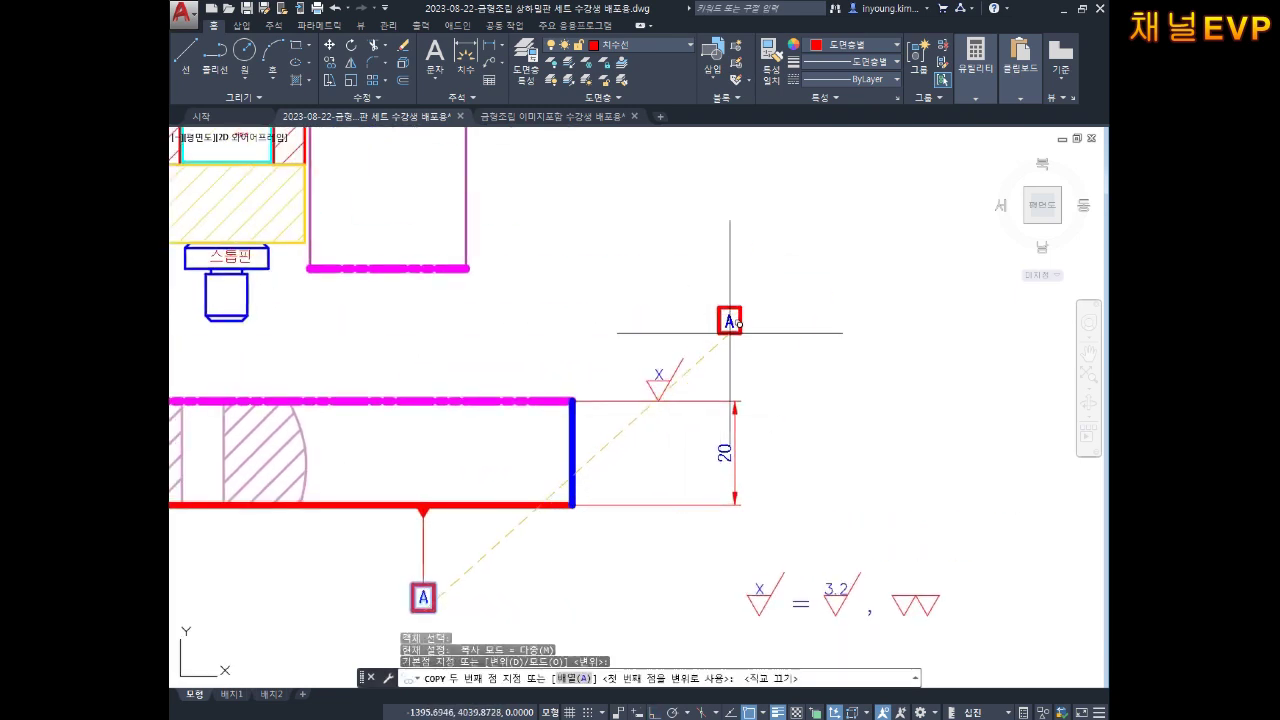
{"action": "left_click", "coordinate": [770, 258]}
{"action": "key", "text": "Return"}
{"action": "double_click", "coordinate": [772, 257]}
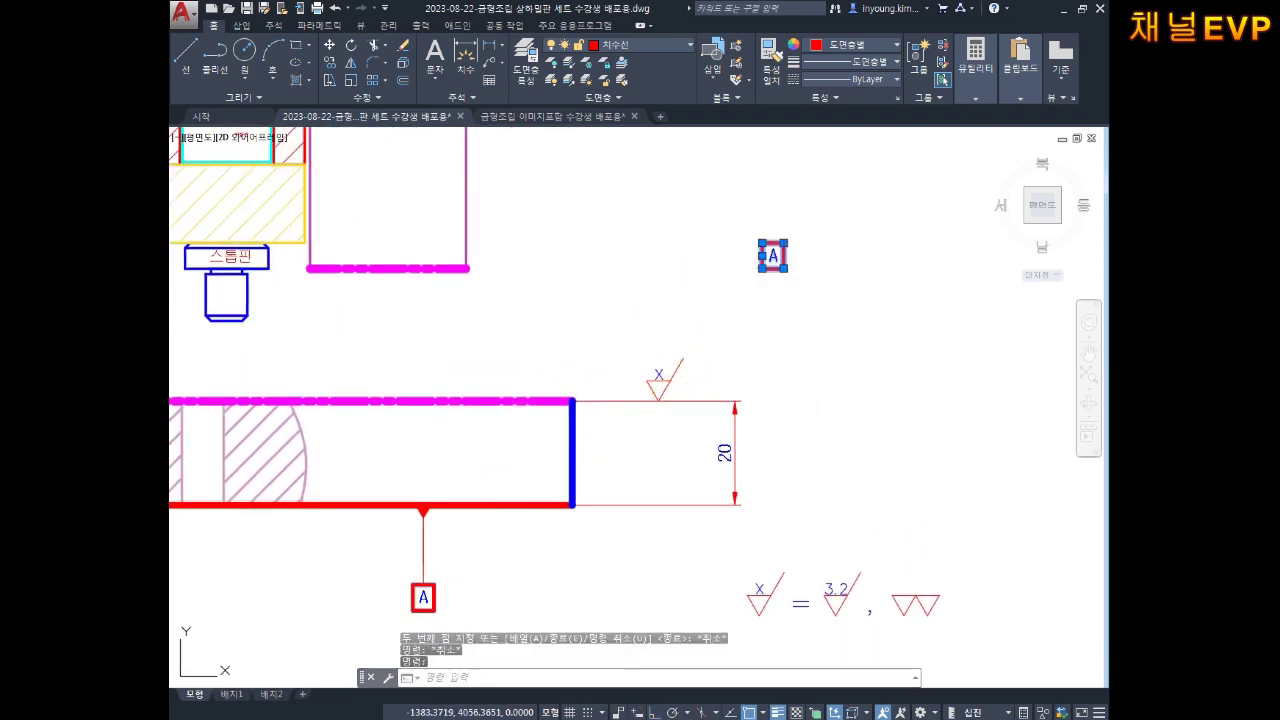
{"action": "key", "text": "Escape"}
Edit the copied frame to the parallelism symbol with tolerance 0.015 and datum A.
{"action": "left_click", "coordinate": [770, 256]}
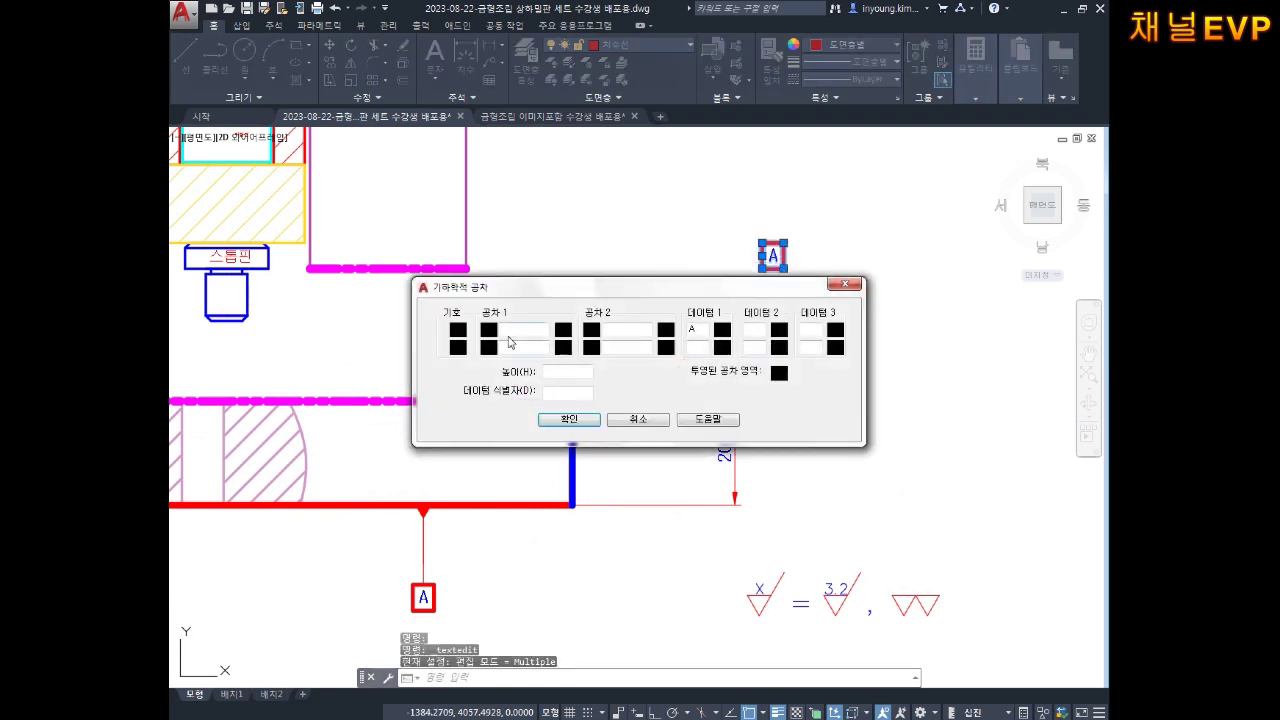
{"action": "left_click", "coordinate": [458, 339]}
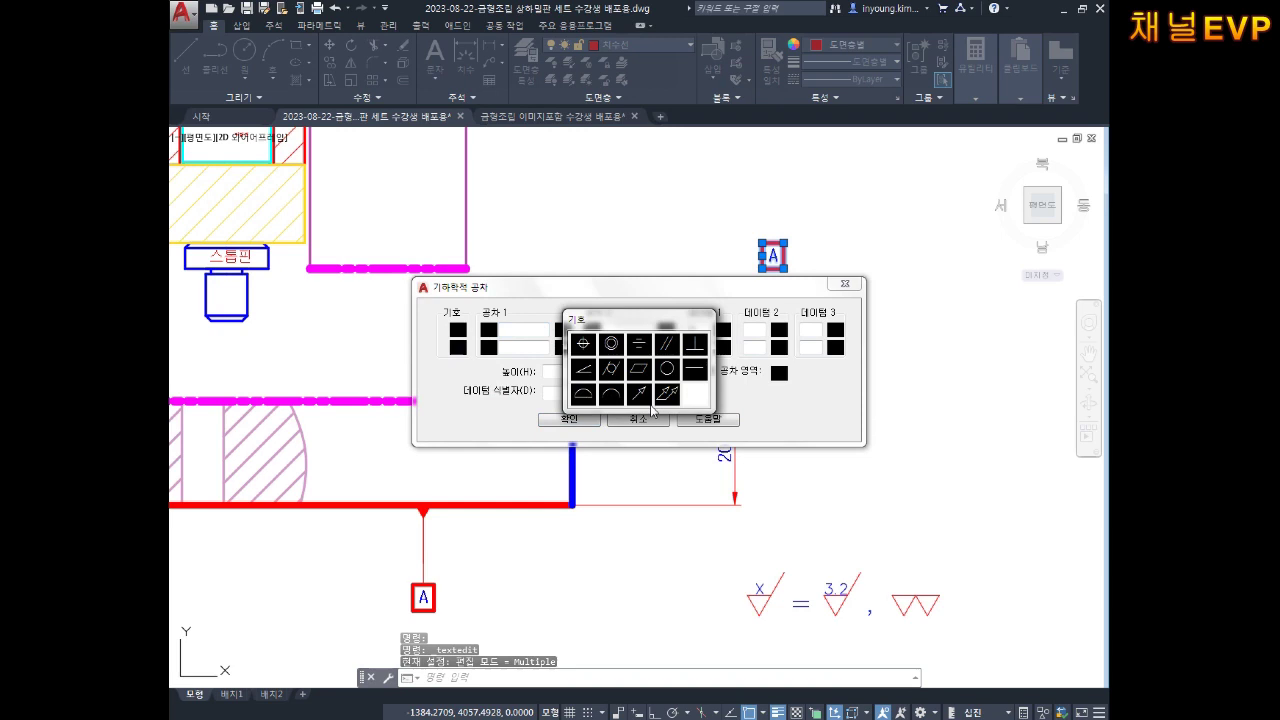
{"action": "left_click", "coordinate": [667, 343]}
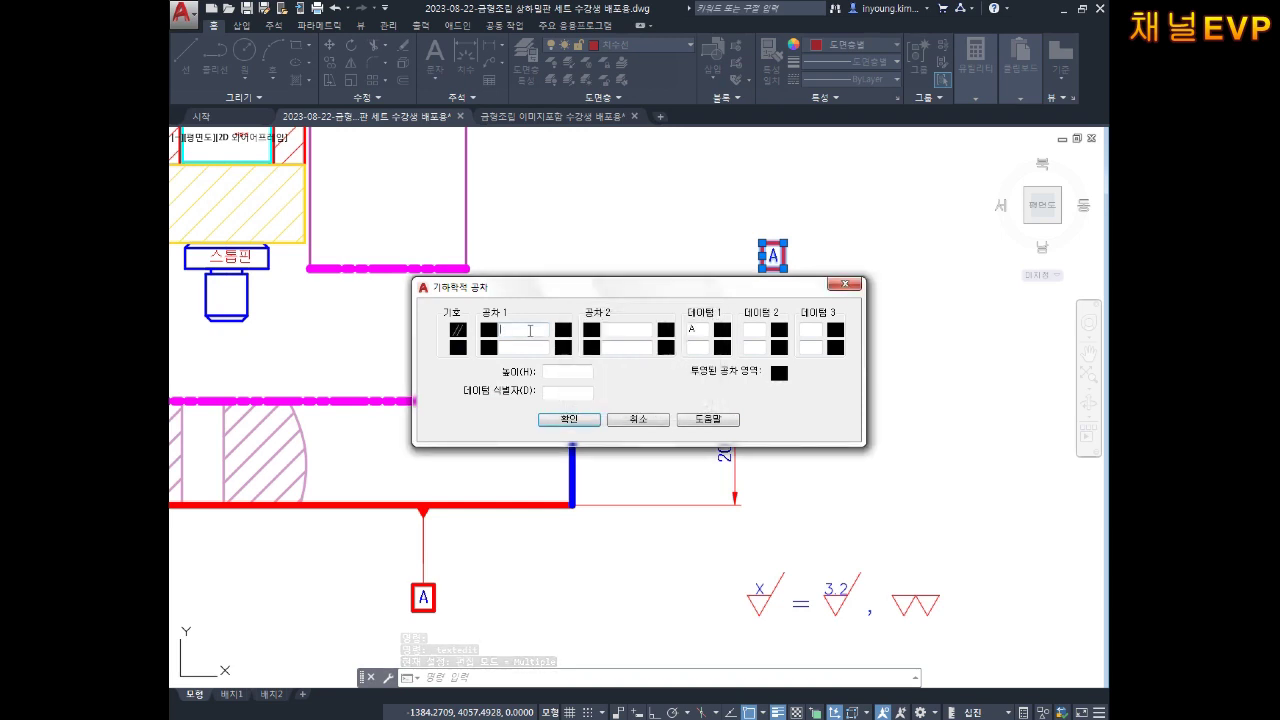
{"action": "type", "text": "0.015"}
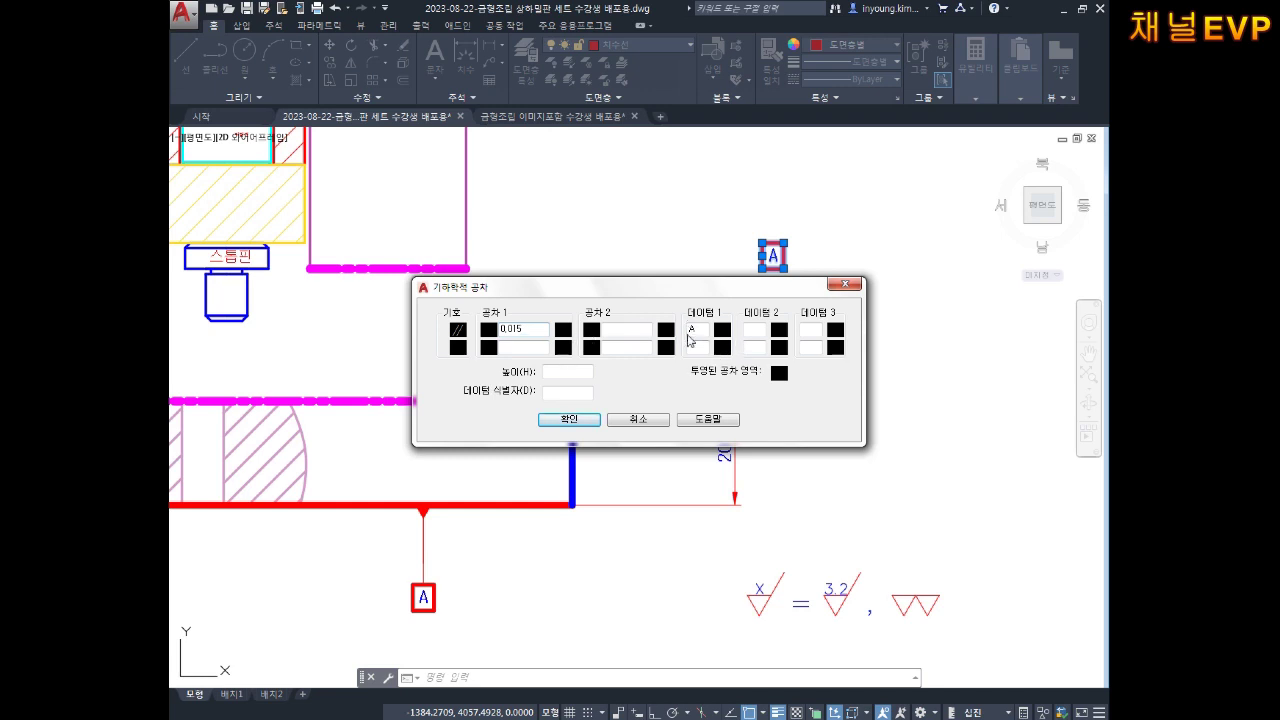
{"action": "left_click", "coordinate": [569, 419]}
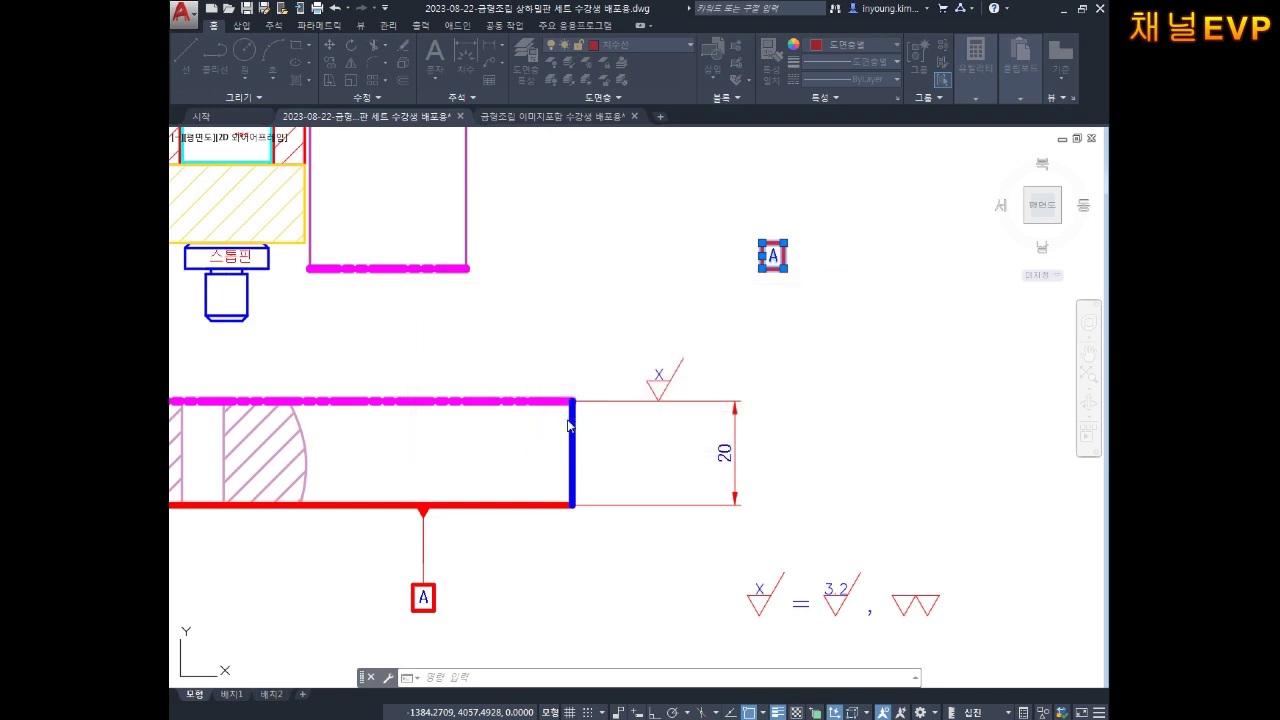
Draw a vertical QLEADER up from the top of the 20 dimension's extension line.
{"action": "middle_click_drag", "start_coordinate": [825, 323], "coordinate": [719, 370]}
{"action": "key", "text": "Escape"}
{"action": "key", "text": "Escape"}
{"action": "type", "text": "ㅇㄴ"}
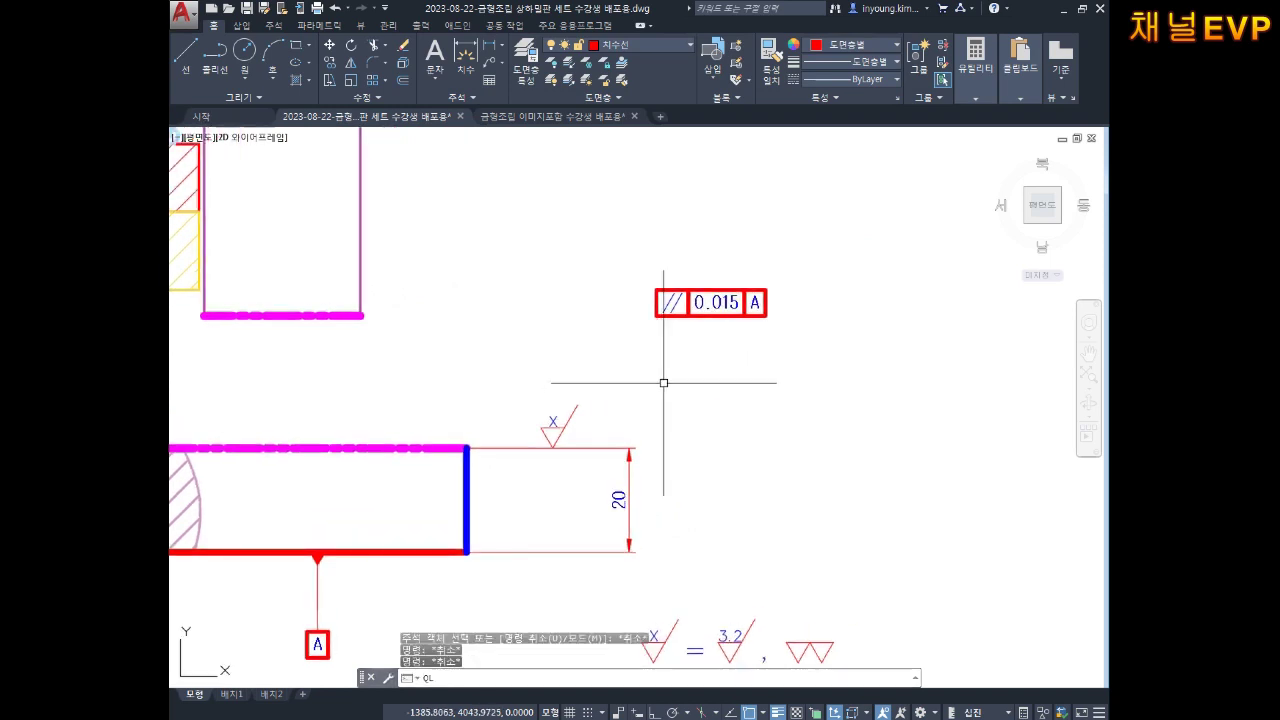
{"action": "type", "text": "qle"}
{"action": "key", "text": "Return"}
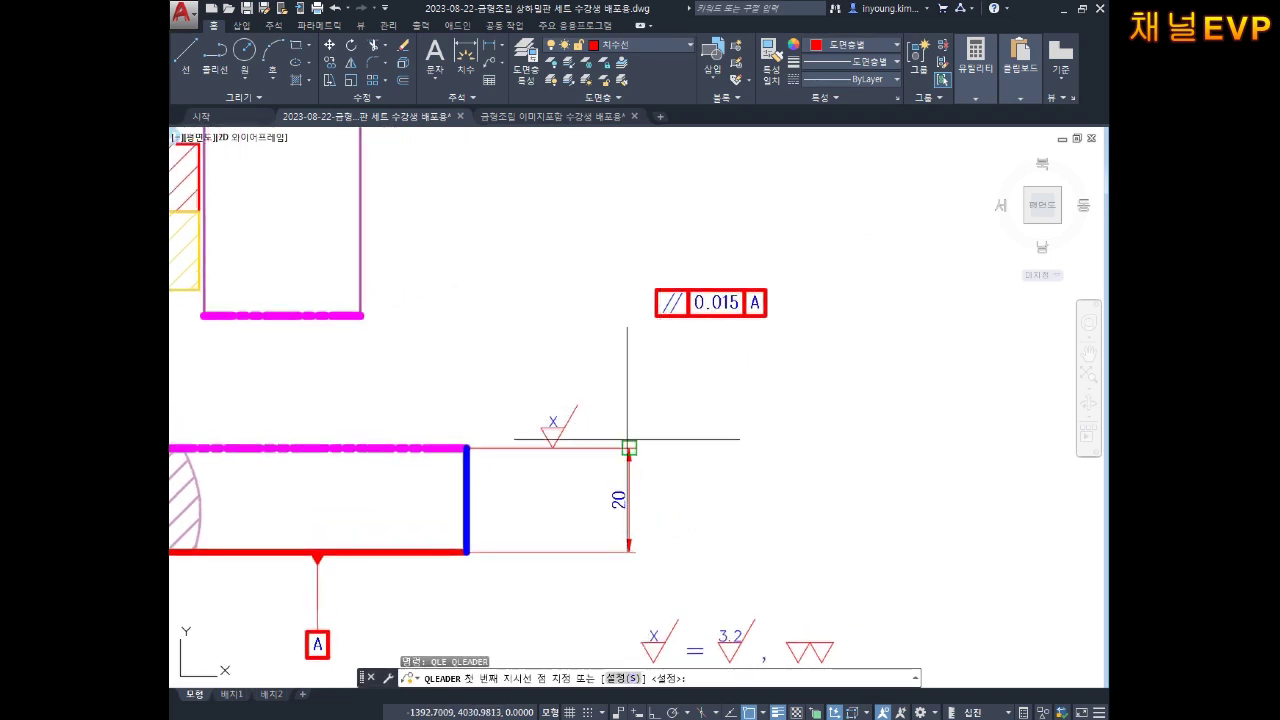
{"action": "left_click", "coordinate": [629, 448]}
{"action": "key", "text": "F8"}
{"action": "left_click", "coordinate": [629, 319]}
{"action": "key", "text": "Escape"}
{"action": "scroll", "coordinate": [660, 333], "scroll_direction": "up", "scroll_amount": 4}
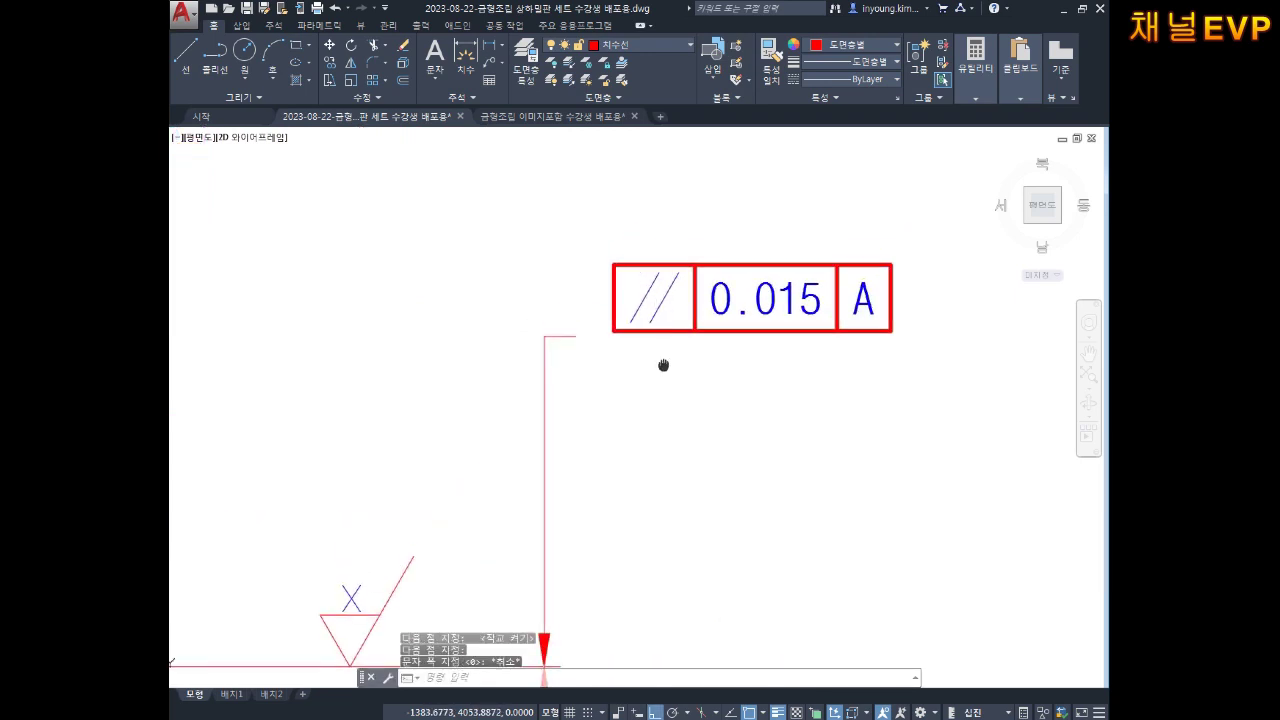
Move the parallelism 0.015 A frame onto the leader's upper end.
{"action": "key", "text": "Escape"}
{"action": "key", "text": "Return"}
{"action": "left_click", "coordinate": [677, 357]}
{"action": "left_click", "coordinate": [620, 306]}
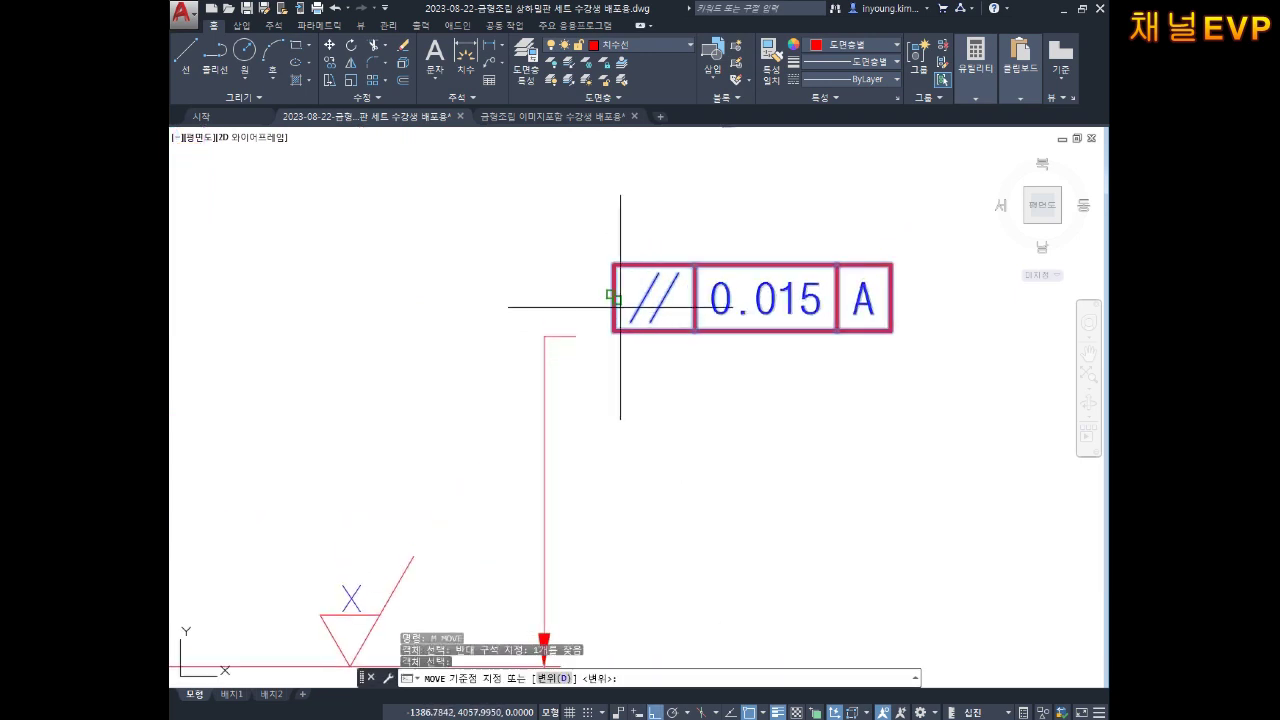
{"action": "key", "text": "Return"}
{"action": "left_click", "coordinate": [612, 331]}
{"action": "key", "text": "Escape"}
{"action": "key", "text": "Escape"}
{"action": "scroll", "coordinate": [771, 314], "scroll_direction": "down", "scroll_amount": 4}
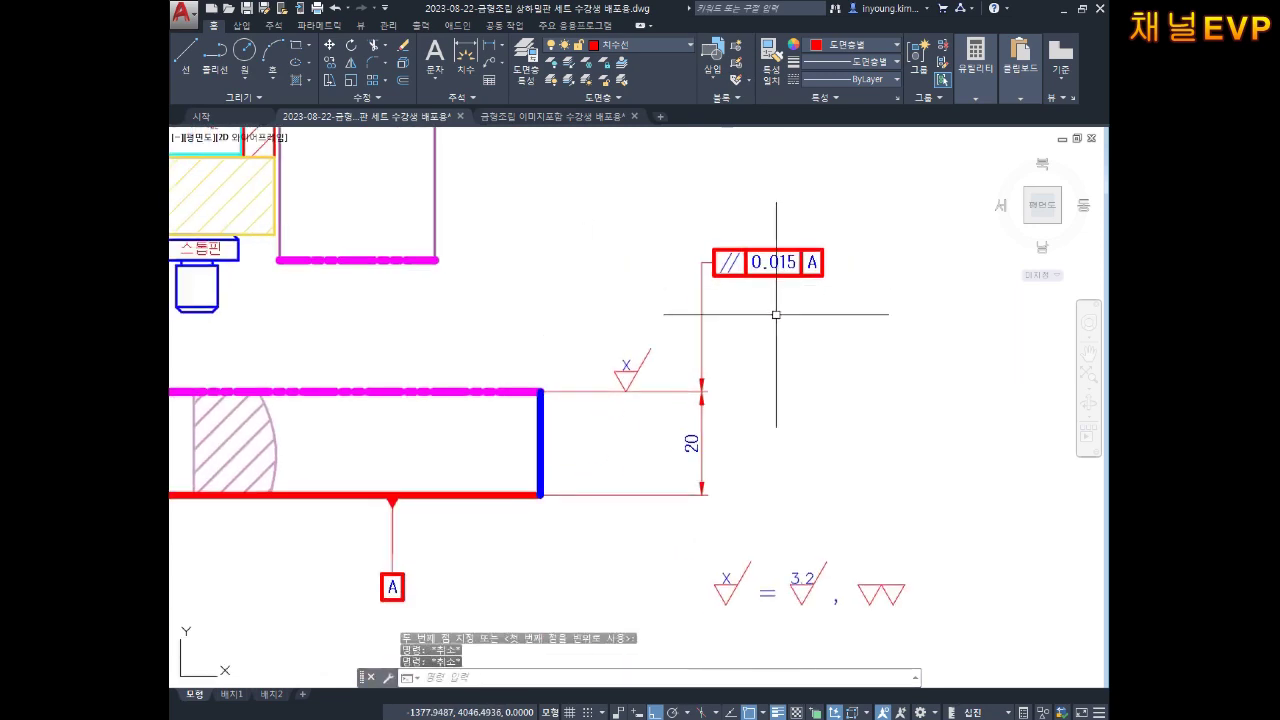
Pan and zoom to frame the upper mold assembly and the hatched spacer block.
{"action": "scroll", "coordinate": [795, 388], "scroll_direction": "down", "scroll_amount": 4}
{"action": "scroll", "coordinate": [694, 429], "scroll_direction": "up", "scroll_amount": 1}
{"action": "scroll", "coordinate": [680, 463], "scroll_direction": "up", "scroll_amount": 1}
{"action": "middle_click_drag", "start_coordinate": [680, 463], "coordinate": [748, 492]}
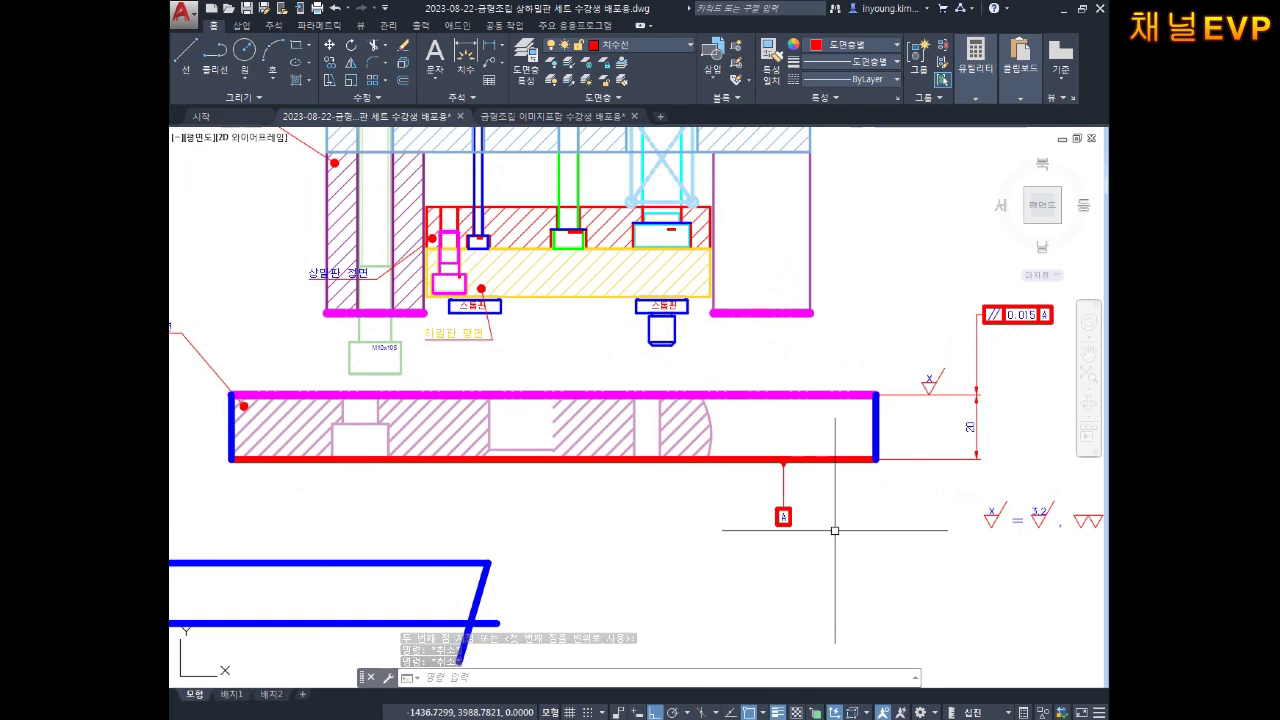
{"action": "scroll", "coordinate": [835, 530], "scroll_direction": "down", "scroll_amount": 2}
{"action": "middle_click_drag", "start_coordinate": [594, 371], "coordinate": [630, 390]}
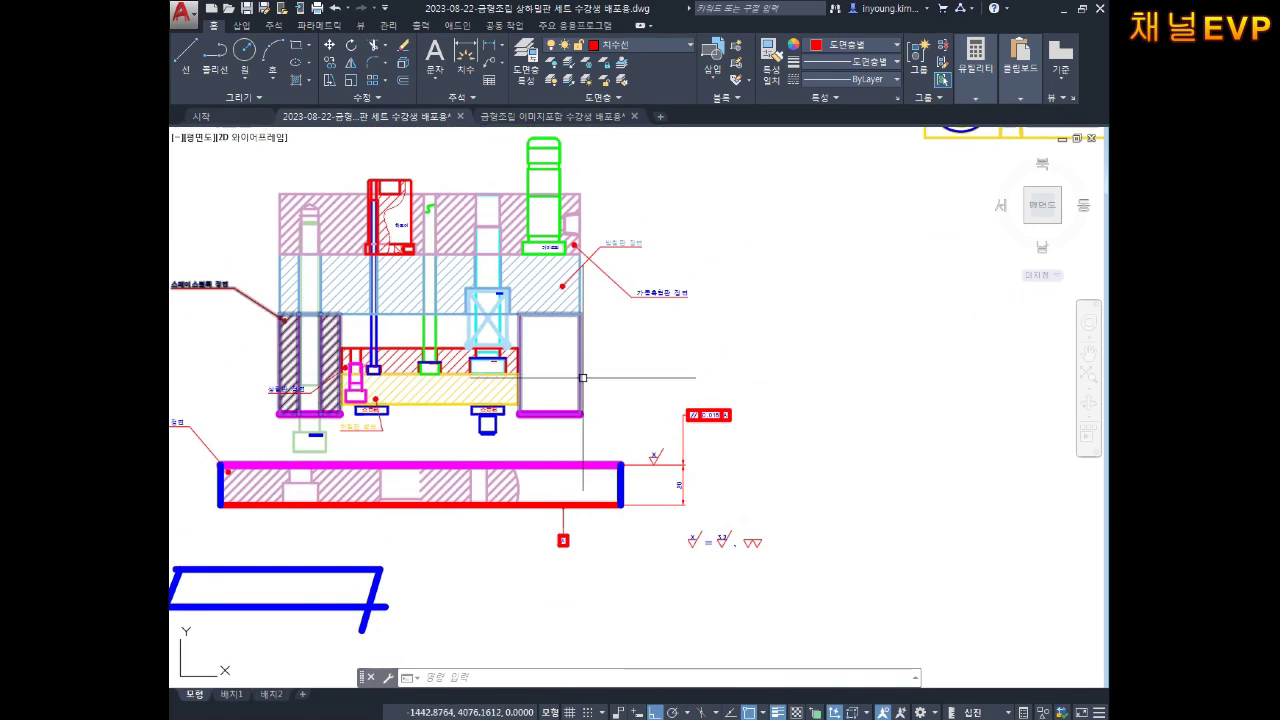
{"action": "scroll", "coordinate": [569, 403], "scroll_direction": "up", "scroll_amount": 2}
Move (M) the window-selected spacer block horizontally into open space right of the assembly.
{"action": "type", "text": "m"}
{"action": "key", "text": "space"}
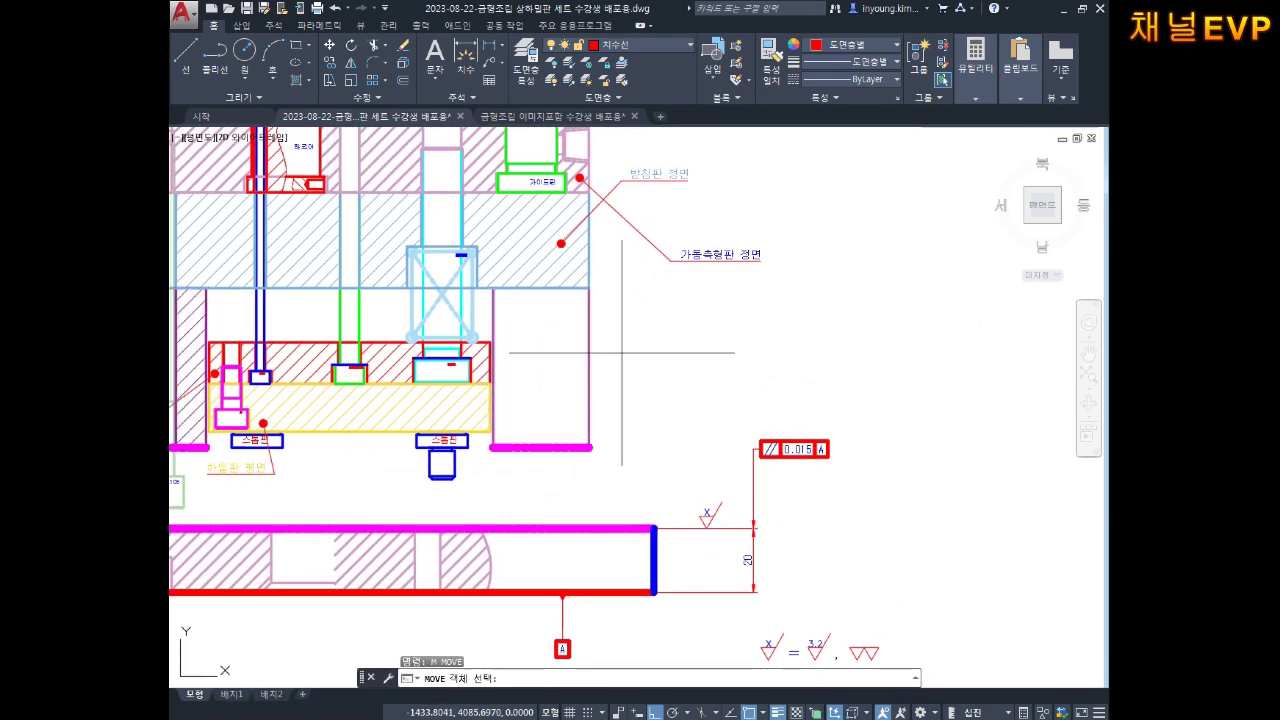
{"action": "left_click_drag", "start_coordinate": [585, 405], "coordinate": [190, 350]}
{"action": "key", "text": "space"}
{"action": "left_click", "coordinate": [571, 395]}
{"action": "middle_click_drag", "start_coordinate": [848, 377], "coordinate": [671, 372]}
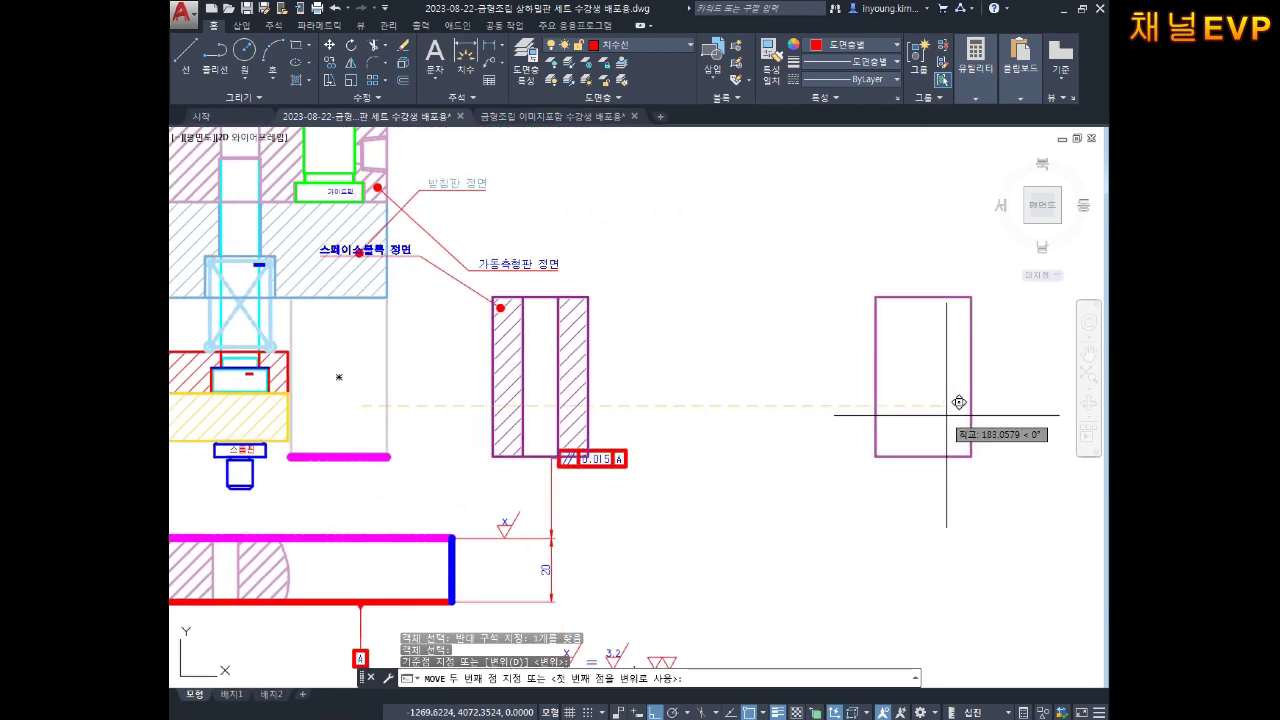
{"action": "middle_click_drag", "start_coordinate": [1034, 420], "coordinate": [853, 454]}
{"action": "left_click", "coordinate": [922, 435]}
{"action": "key", "text": "Escape"}
{"action": "key", "text": "Escape"}
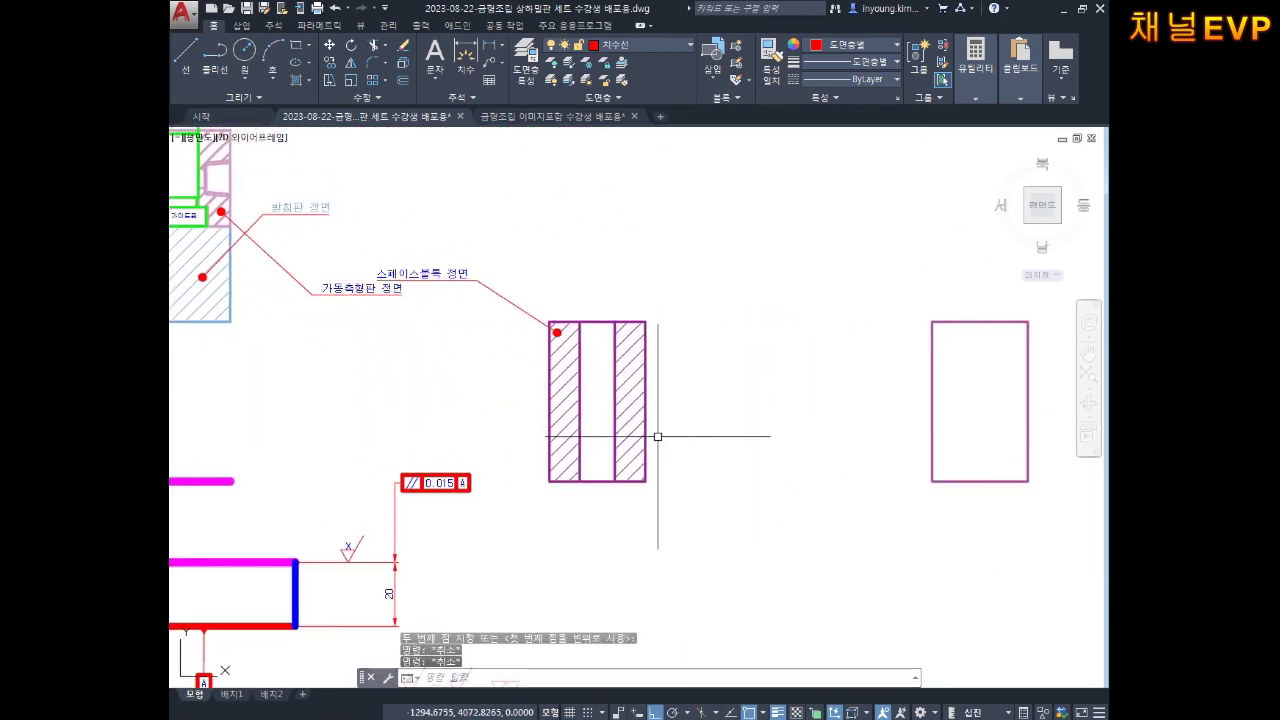
Recenter the view on the relocated spacer block and begin a line with L.
{"action": "scroll", "coordinate": [657, 394], "scroll_direction": "up", "scroll_amount": 5}
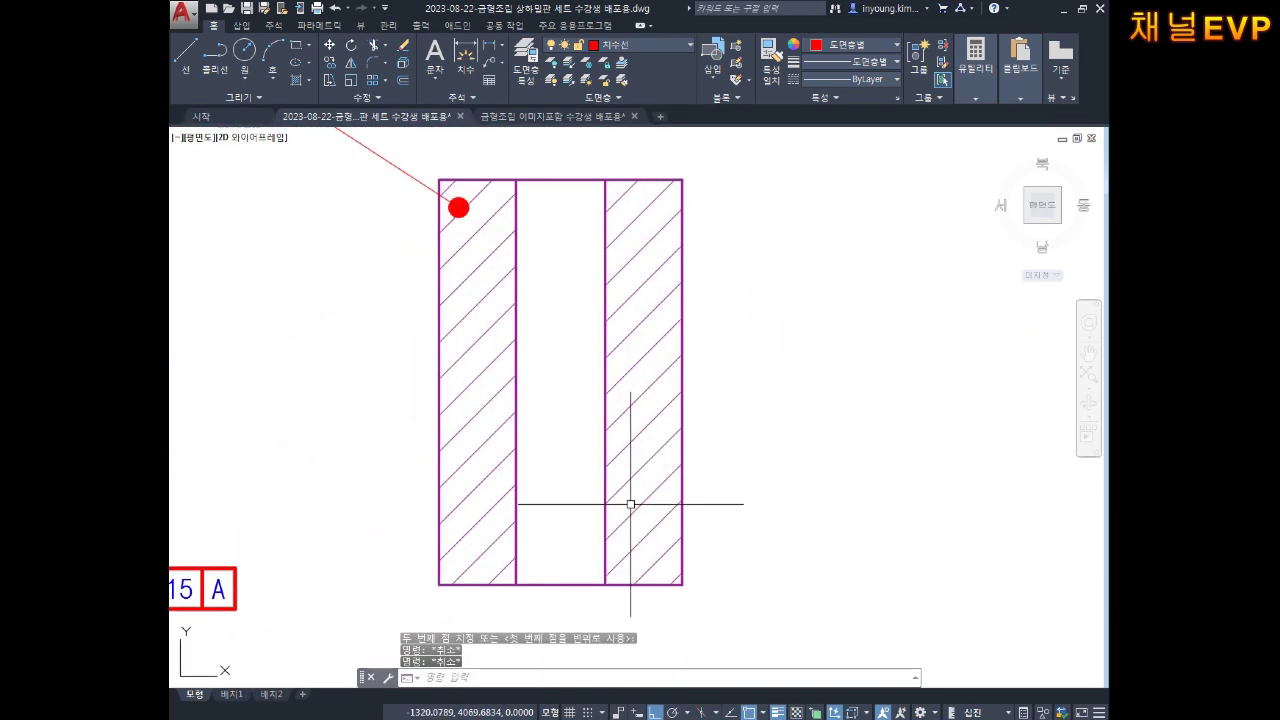
{"action": "middle_click_drag", "start_coordinate": [634, 477], "coordinate": [663, 531]}
{"action": "key", "text": "Escape"}
{"action": "type", "text": "l"}
{"action": "key", "text": "Return"}
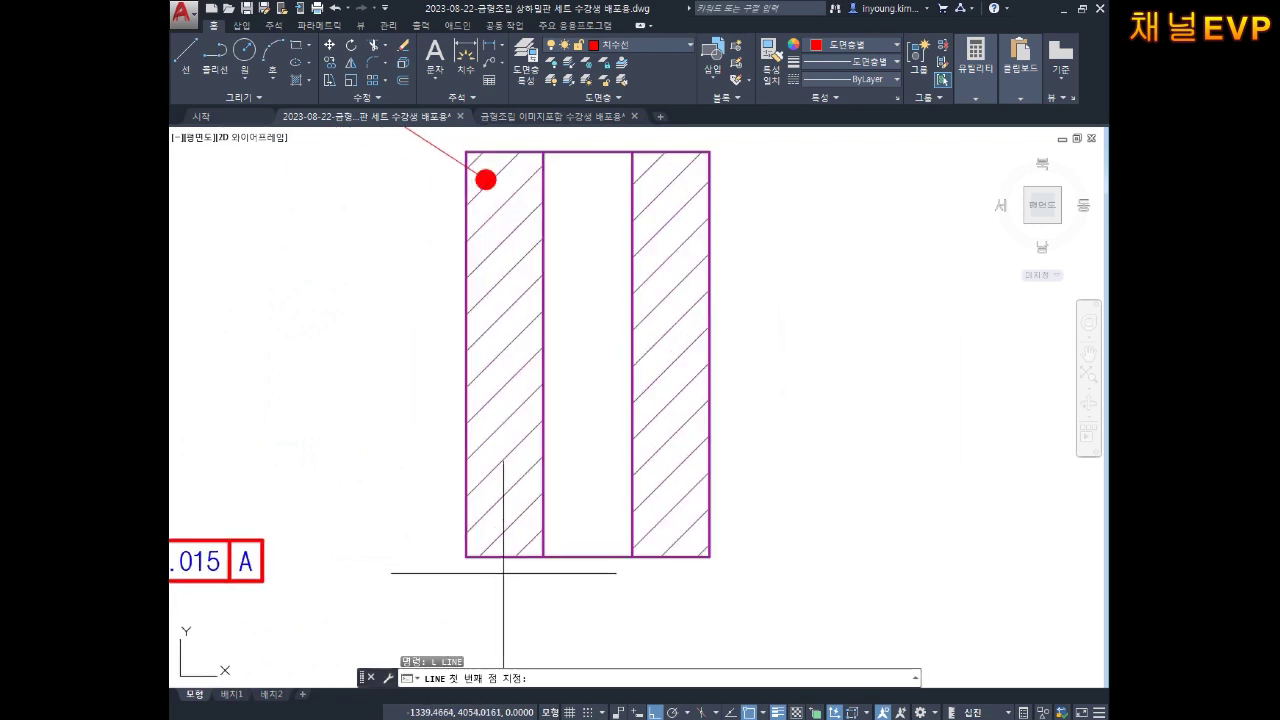
Cancel the pending line and set the current lineweight to 0.70 mm.
{"action": "left_click", "coordinate": [466, 556]}
{"action": "key", "text": "Escape"}
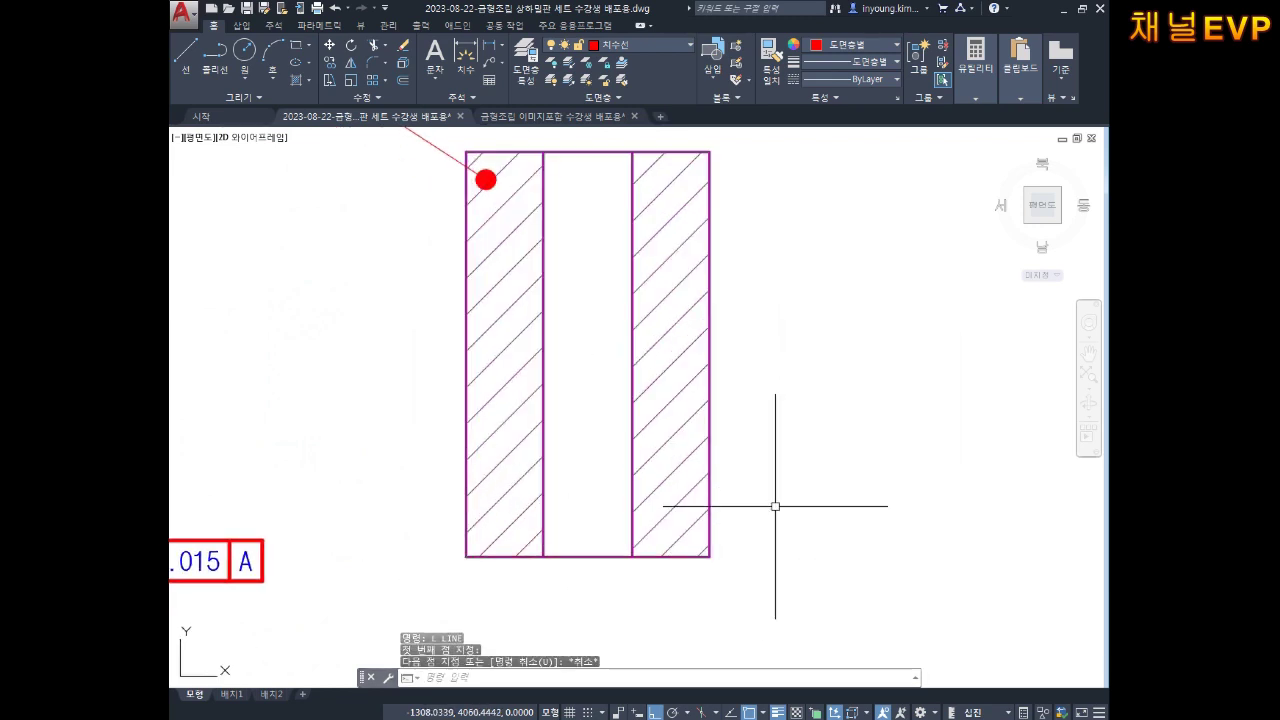
{"action": "key", "text": "Escape"}
{"action": "key", "text": "Escape"}
{"action": "left_click", "coordinate": [856, 50]}
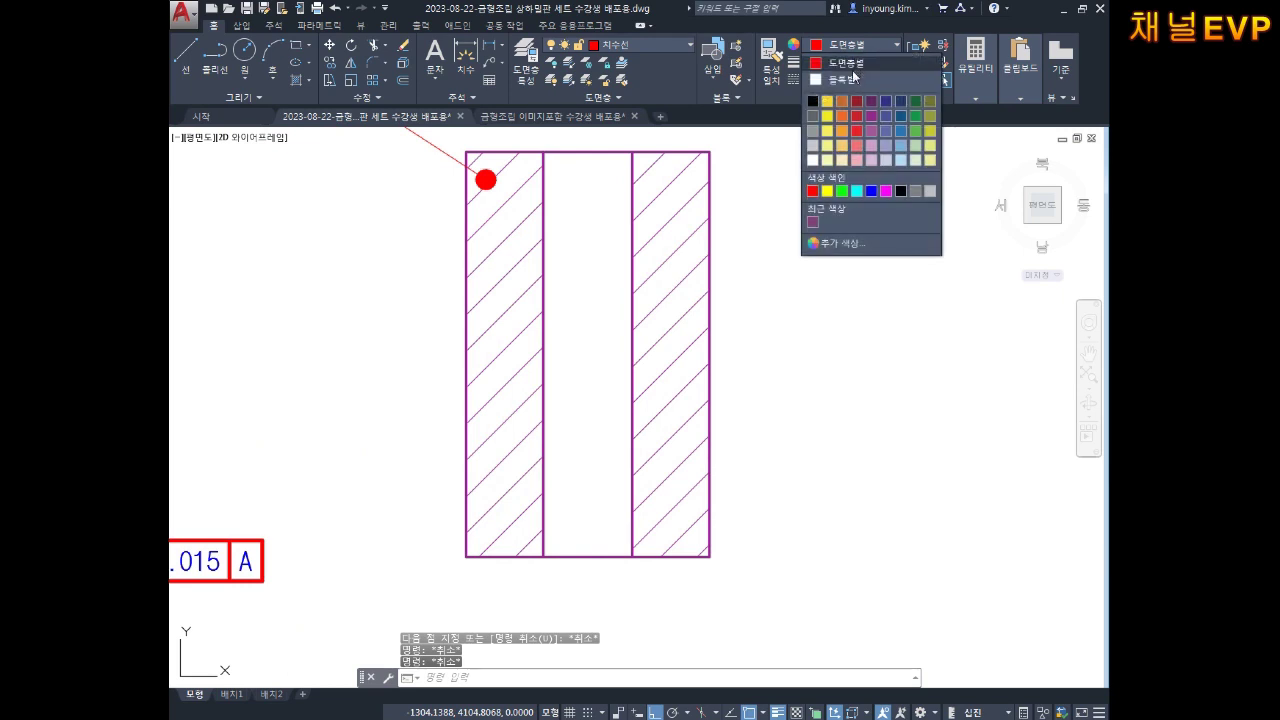
{"action": "left_click", "coordinate": [872, 62]}
{"action": "left_click", "coordinate": [872, 68]}
{"action": "left_click", "coordinate": [872, 64]}
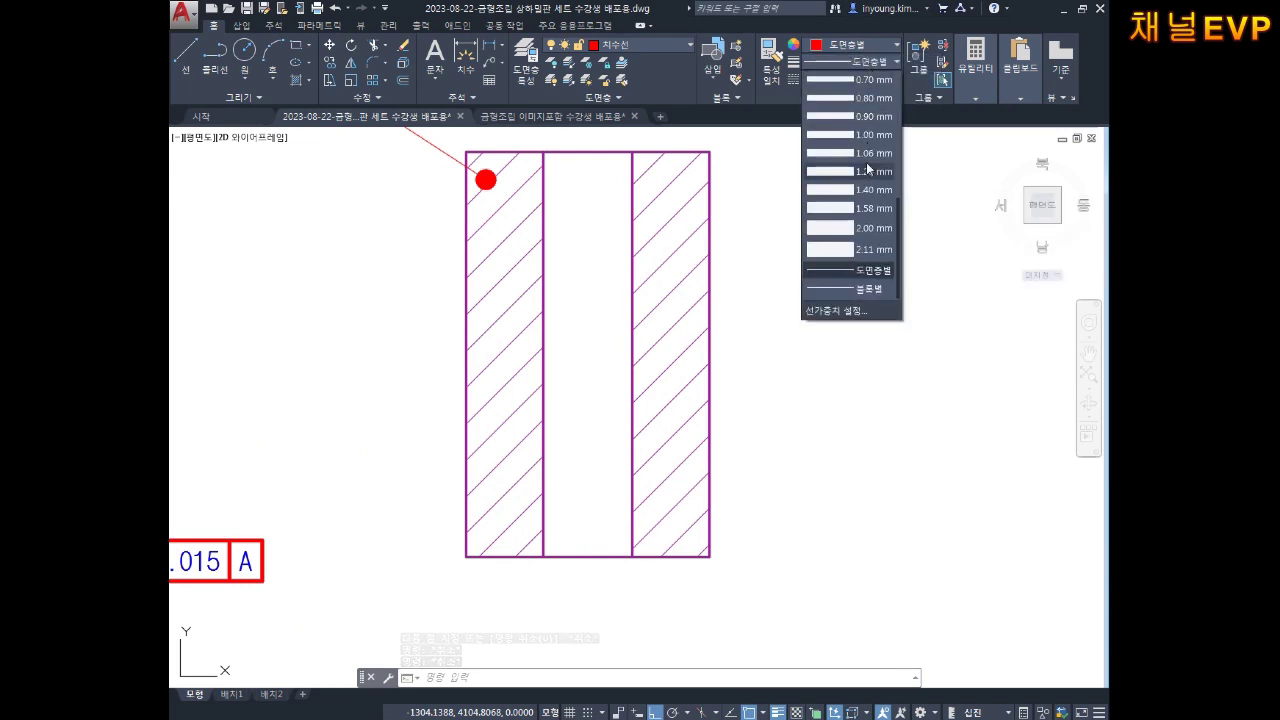
{"action": "left_click", "coordinate": [872, 80]}
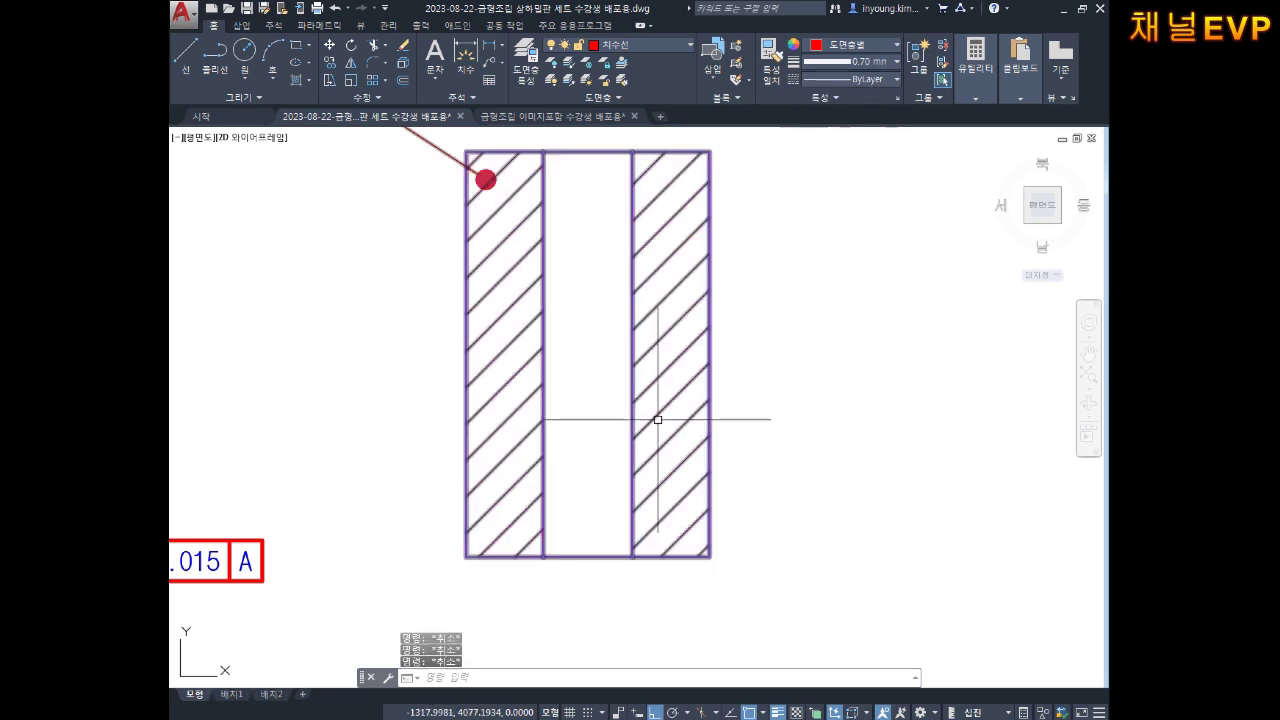
Draw thick lines along the spacer block's bottom and top edges, then recenter the view.
{"action": "type", "text": "l"}
{"action": "key", "text": "Return"}
{"action": "left_click", "coordinate": [466, 557]}
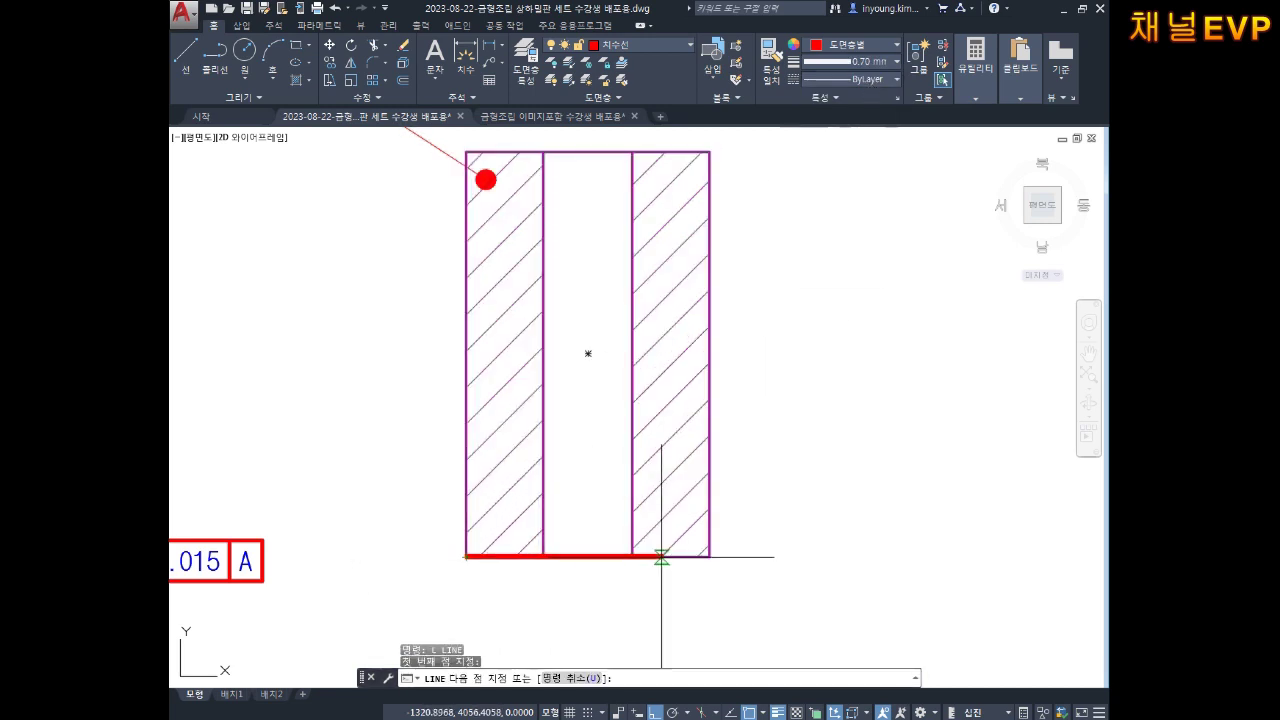
{"action": "left_click", "coordinate": [709, 557]}
{"action": "key", "text": "Return"}
{"action": "key", "text": "Return"}
{"action": "middle_click_drag", "start_coordinate": [800, 255], "coordinate": [800, 343]}
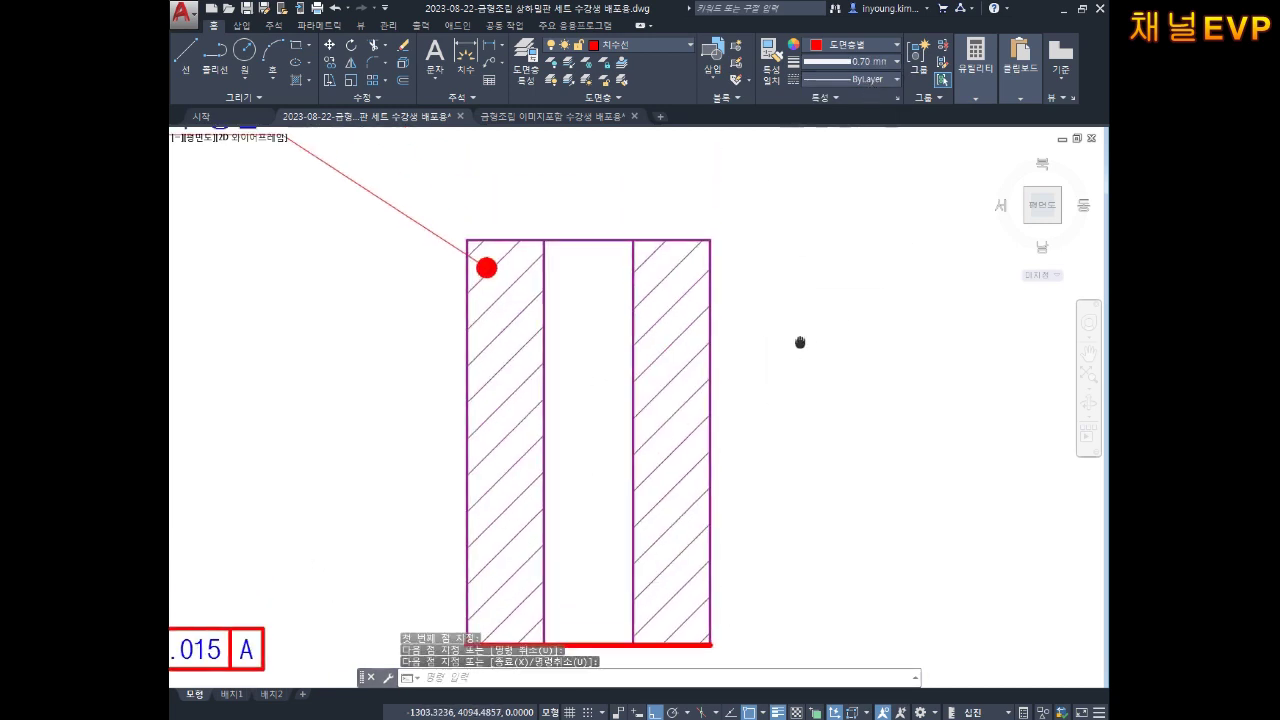
{"action": "left_click", "coordinate": [466, 240]}
{"action": "left_click", "coordinate": [710, 240]}
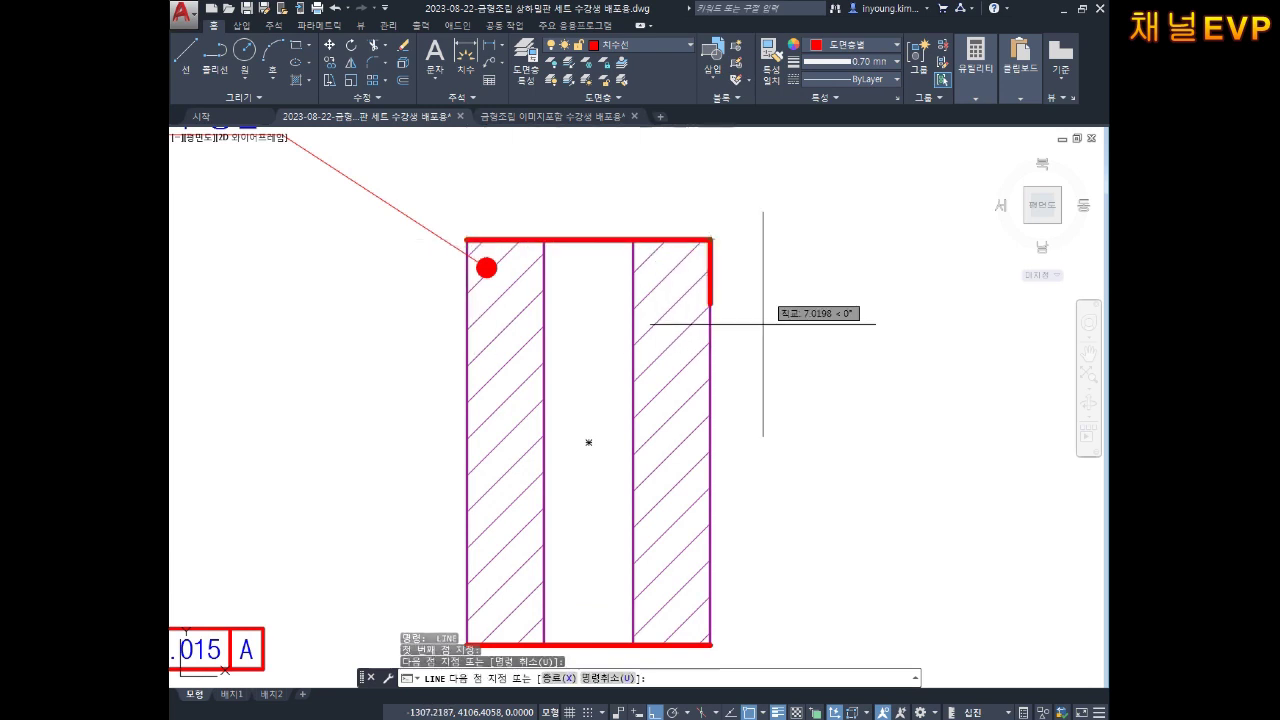
{"action": "key", "text": "Escape"}
{"action": "key", "text": "Escape"}
{"action": "scroll", "coordinate": [583, 211], "scroll_direction": "down", "scroll_amount": 2}
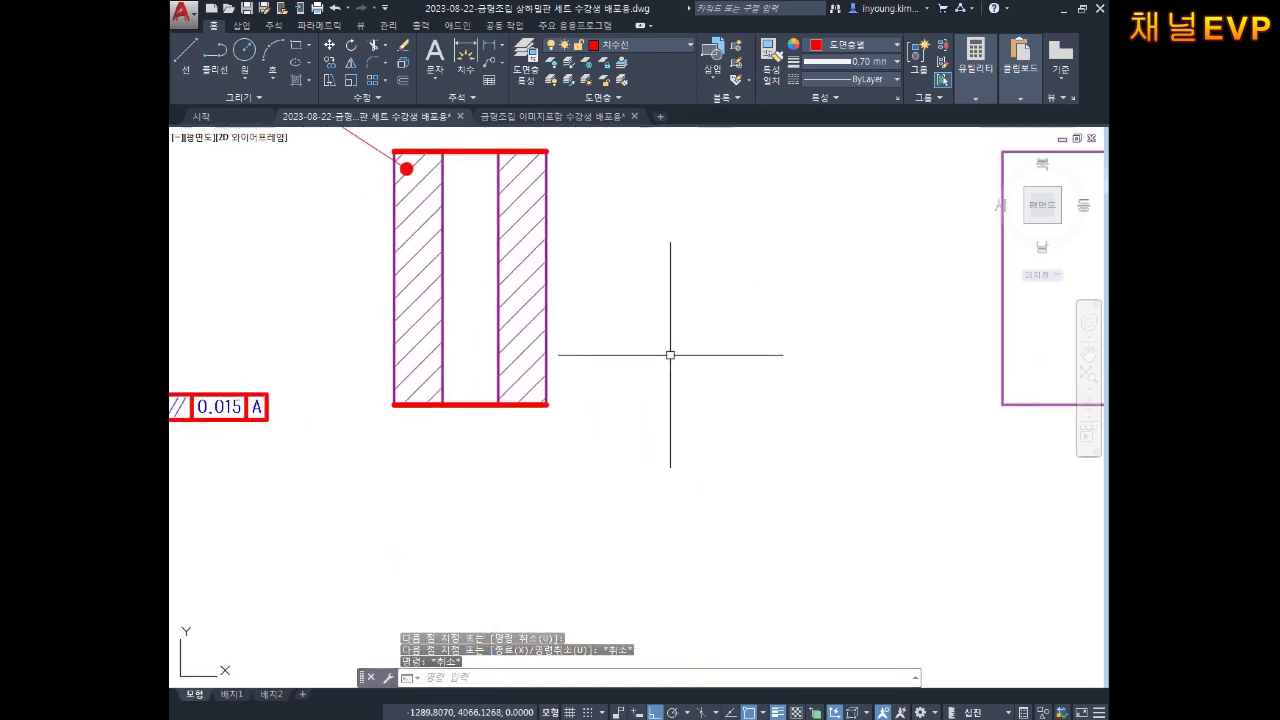
{"action": "key", "text": "Escape"}
{"action": "key", "text": "Escape"}
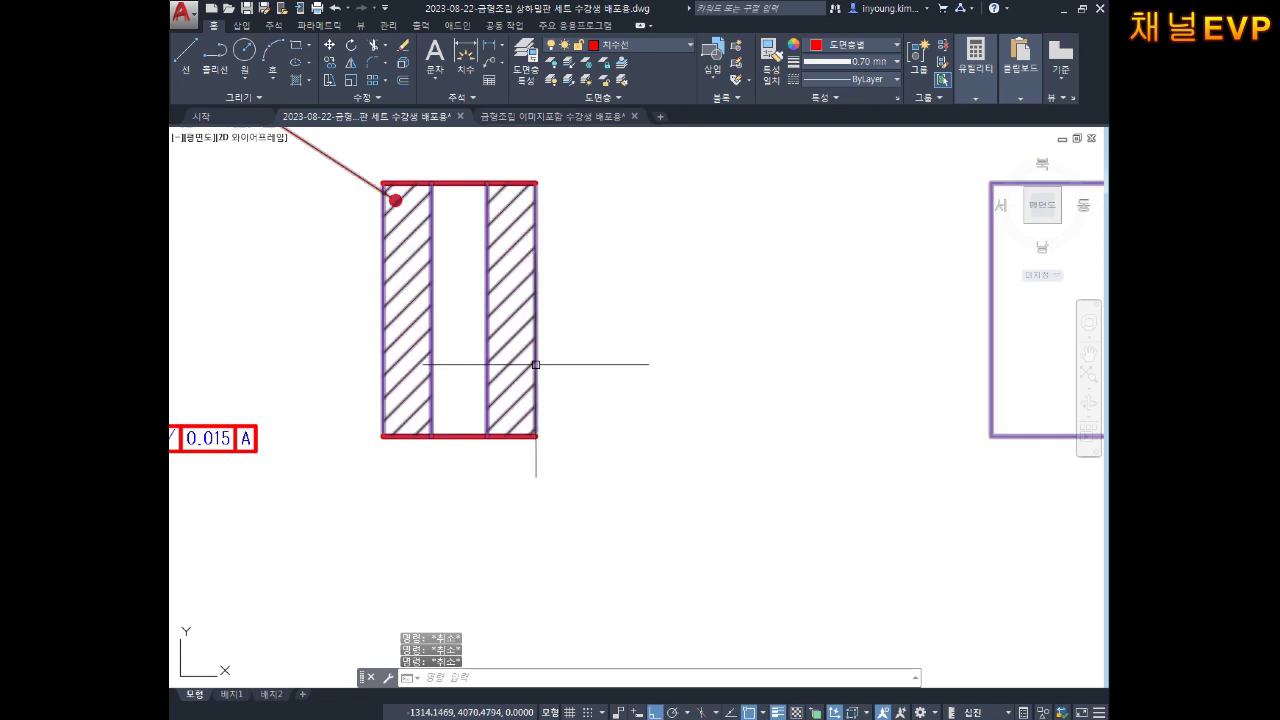
{"action": "middle_click_drag", "start_coordinate": [523, 357], "coordinate": [558, 373]}
Add a vertical 50 linear dimension on the block's right side and inspect its lineweight.
{"action": "type", "text": "pli"}
{"action": "key", "text": "Return"}
{"action": "left_click", "coordinate": [569, 198]}
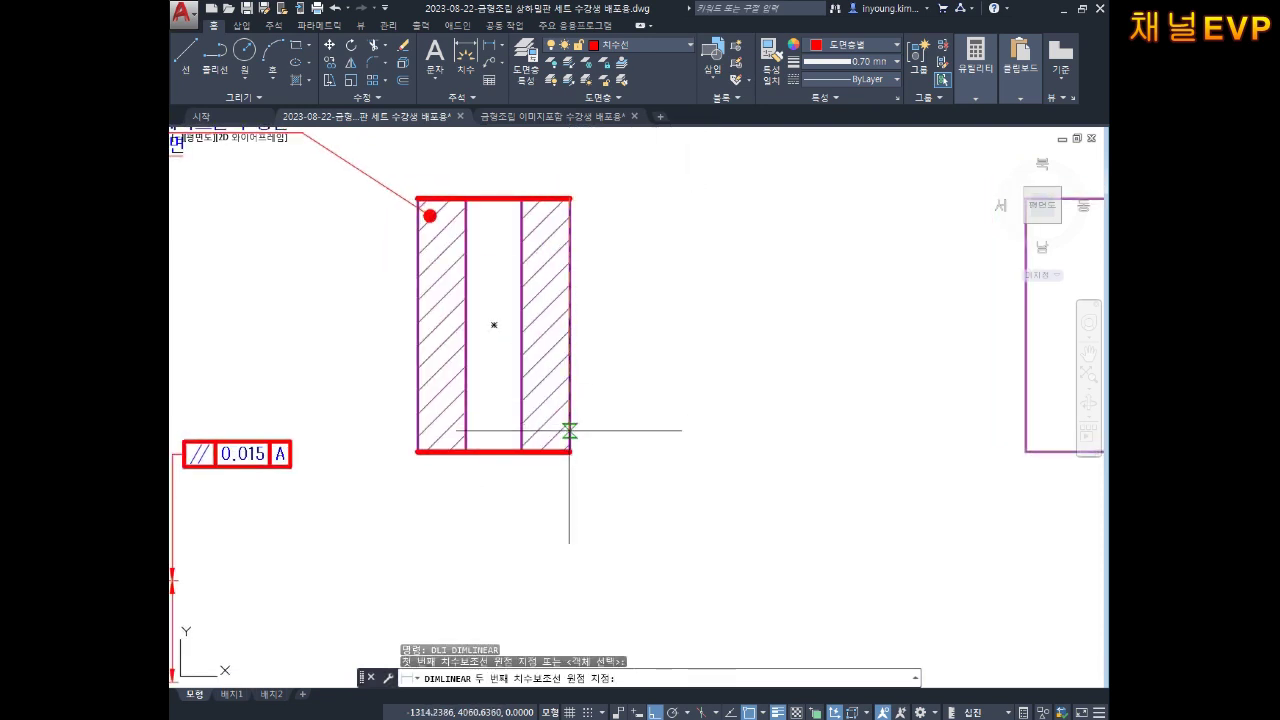
{"action": "key", "text": "Escape"}
{"action": "key", "text": "Escape"}
{"action": "left_click", "coordinate": [665, 212]}
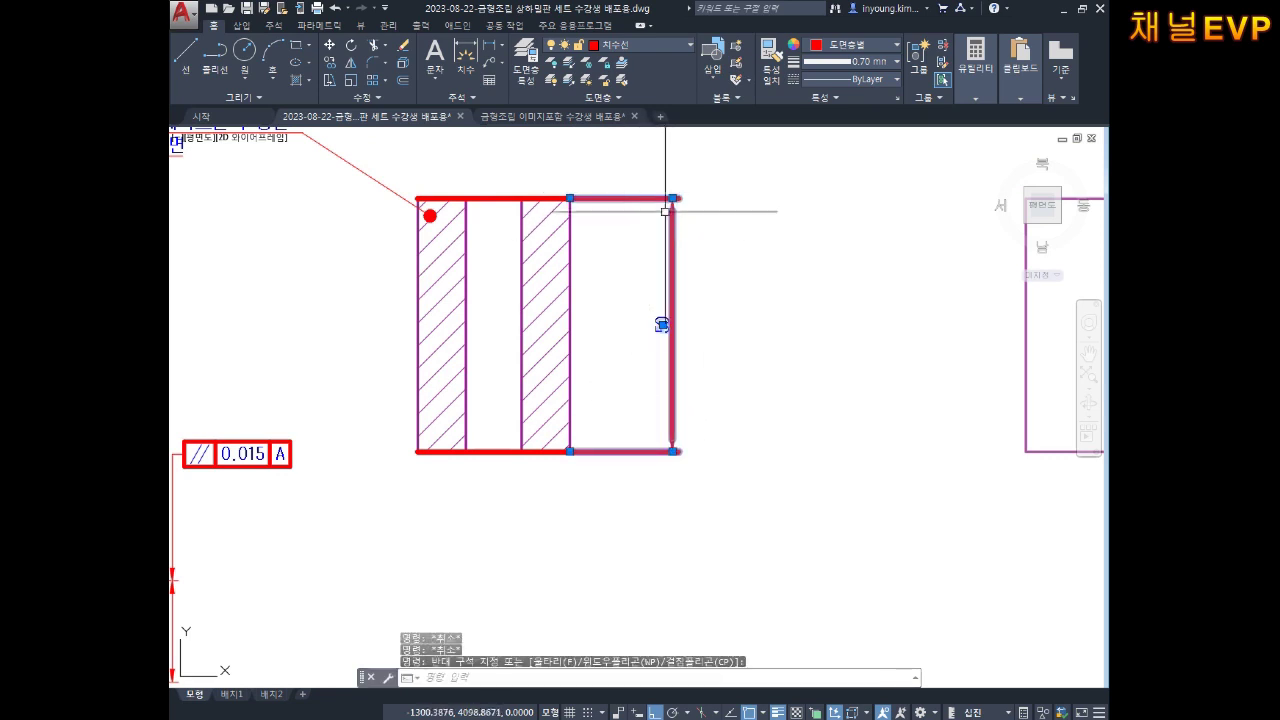
{"action": "left_click", "coordinate": [862, 64]}
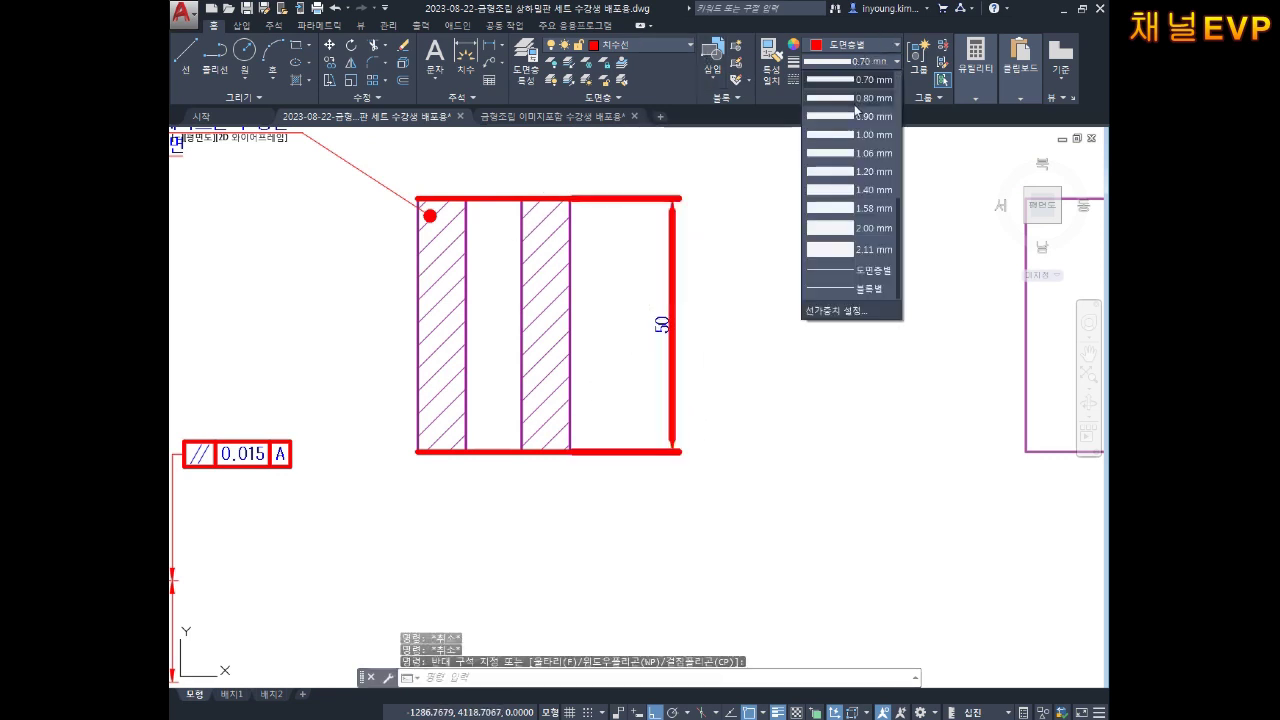
{"action": "key", "text": "Escape"}
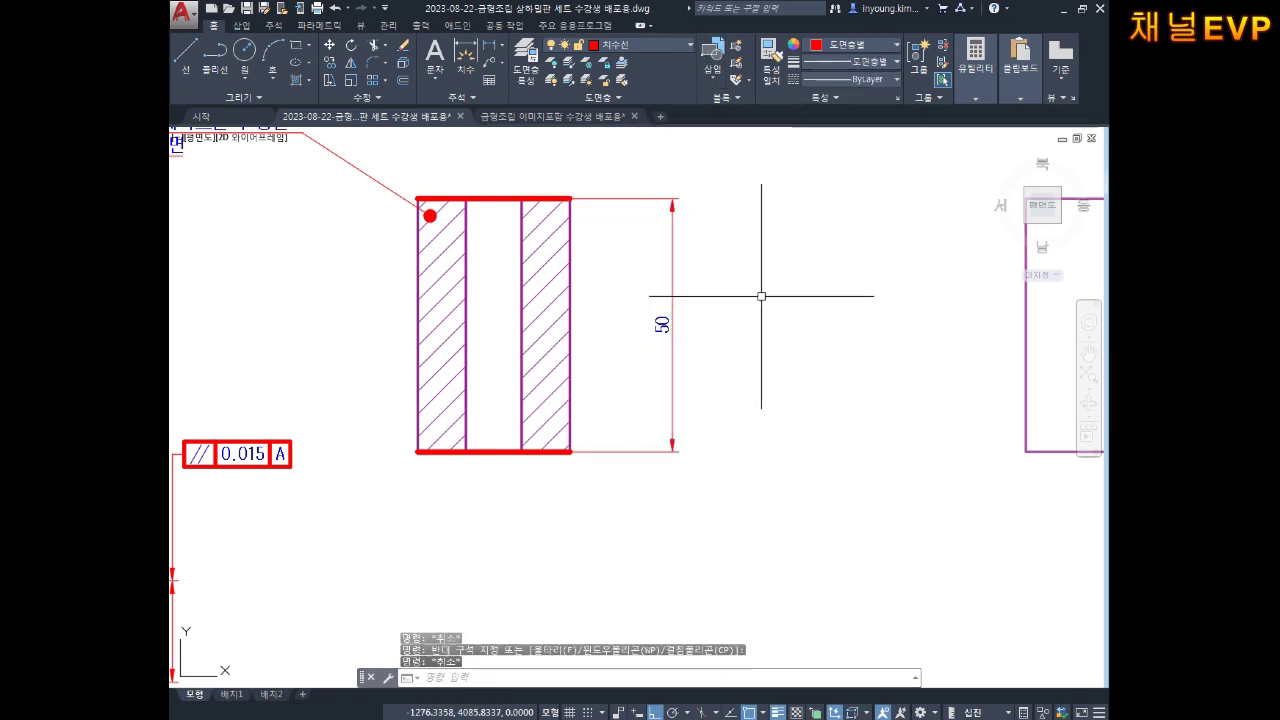
{"action": "scroll", "coordinate": [617, 334], "scroll_direction": "down", "scroll_amount": 2}
{"action": "scroll", "coordinate": [617, 334], "scroll_direction": "down", "scroll_amount": 1}
{"action": "scroll", "coordinate": [690, 360], "scroll_direction": "down", "scroll_amount": 1}
{"action": "scroll", "coordinate": [700, 371], "scroll_direction": "up", "scroll_amount": 2}
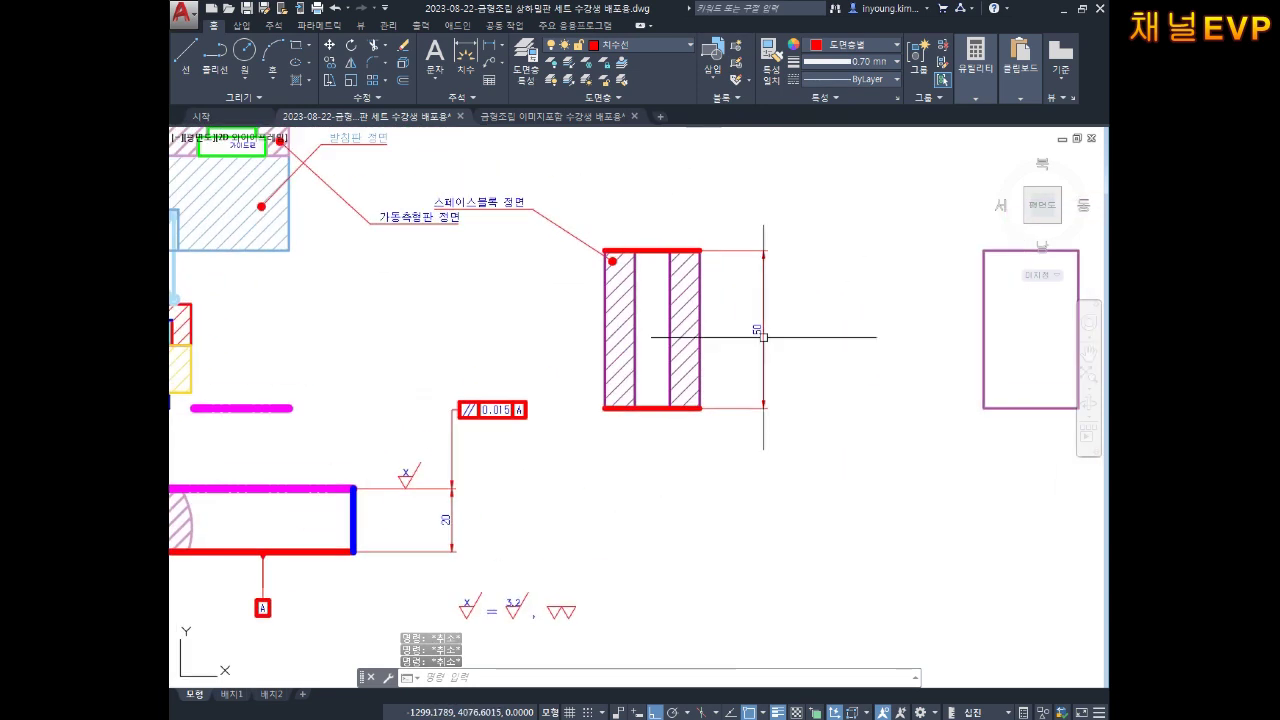
{"action": "middle_click_drag", "start_coordinate": [651, 349], "coordinate": [805, 369]}
{"action": "scroll", "coordinate": [771, 371], "scroll_direction": "down", "scroll_amount": 2}
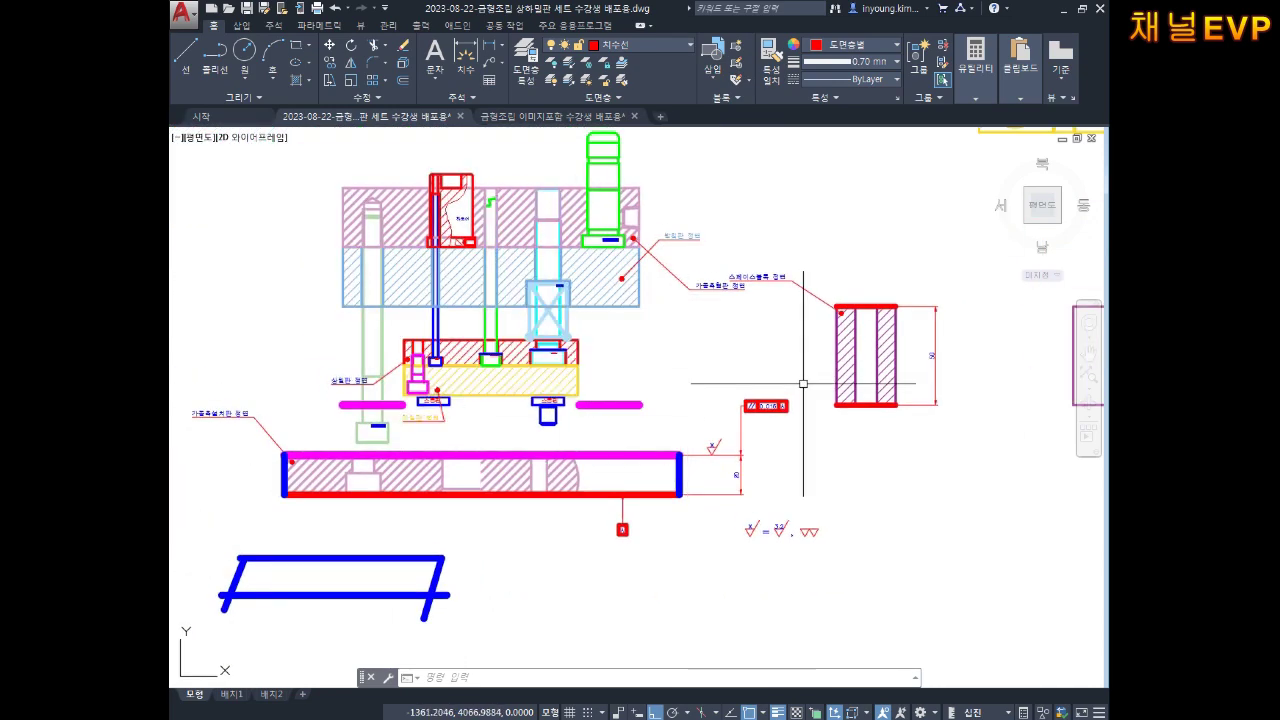
{"action": "middle_click_drag", "start_coordinate": [890, 406], "coordinate": [745, 411]}
{"action": "scroll", "coordinate": [743, 301], "scroll_direction": "up", "scroll_amount": 5}
{"action": "middle_click_drag", "start_coordinate": [657, 489], "coordinate": [737, 386]}
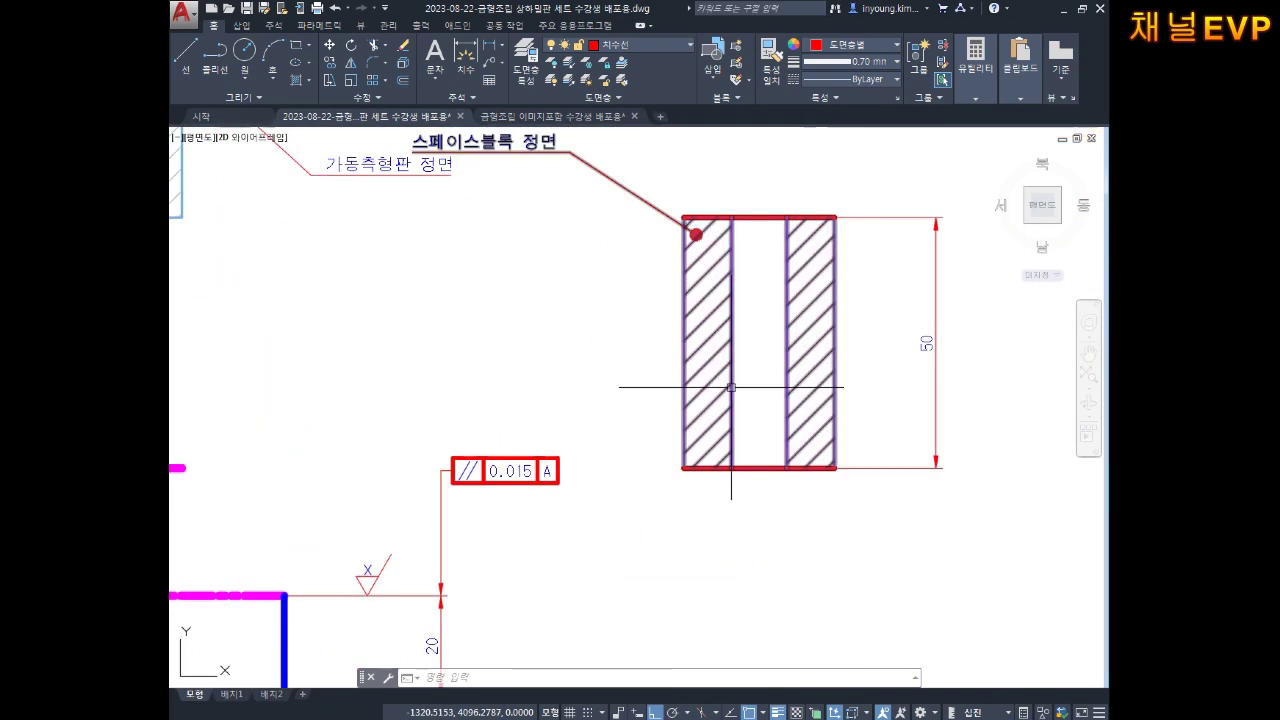
{"action": "scroll", "coordinate": [430, 620], "scroll_direction": "down", "scroll_amount": 2}
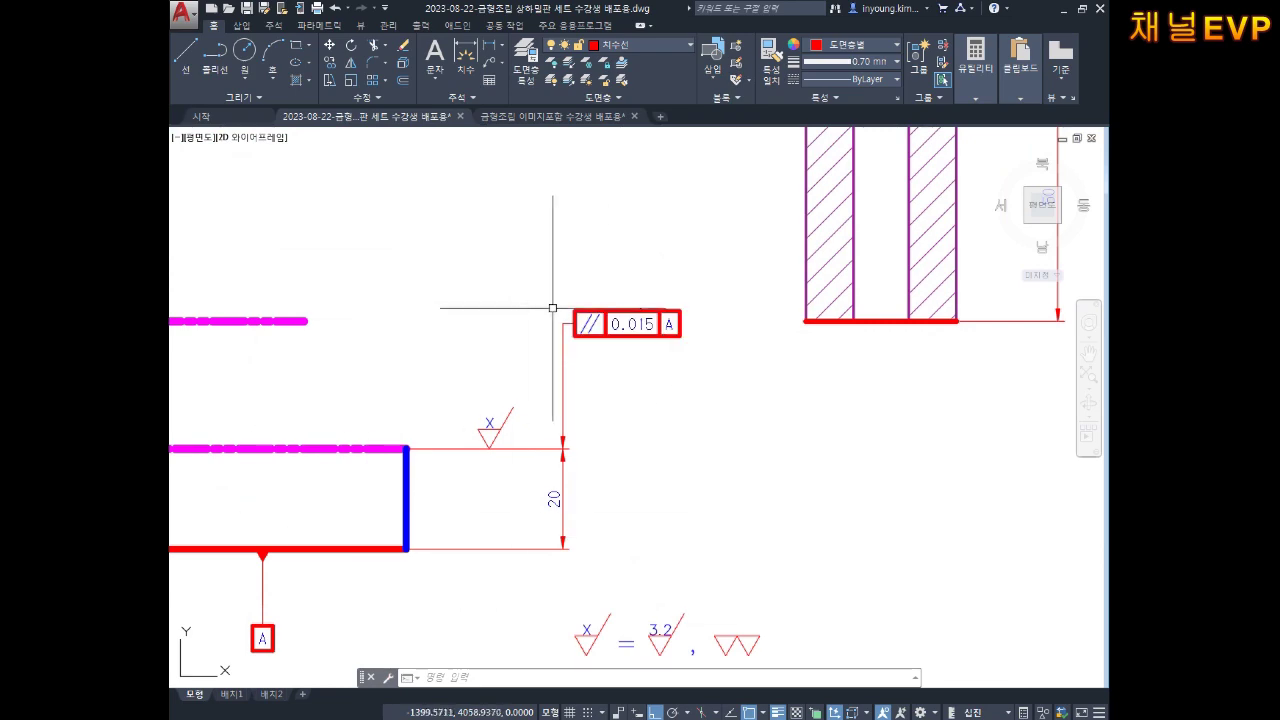
{"action": "scroll", "coordinate": [636, 372], "scroll_direction": "down", "scroll_amount": 3}
{"action": "scroll", "coordinate": [580, 380], "scroll_direction": "up", "scroll_amount": 1}
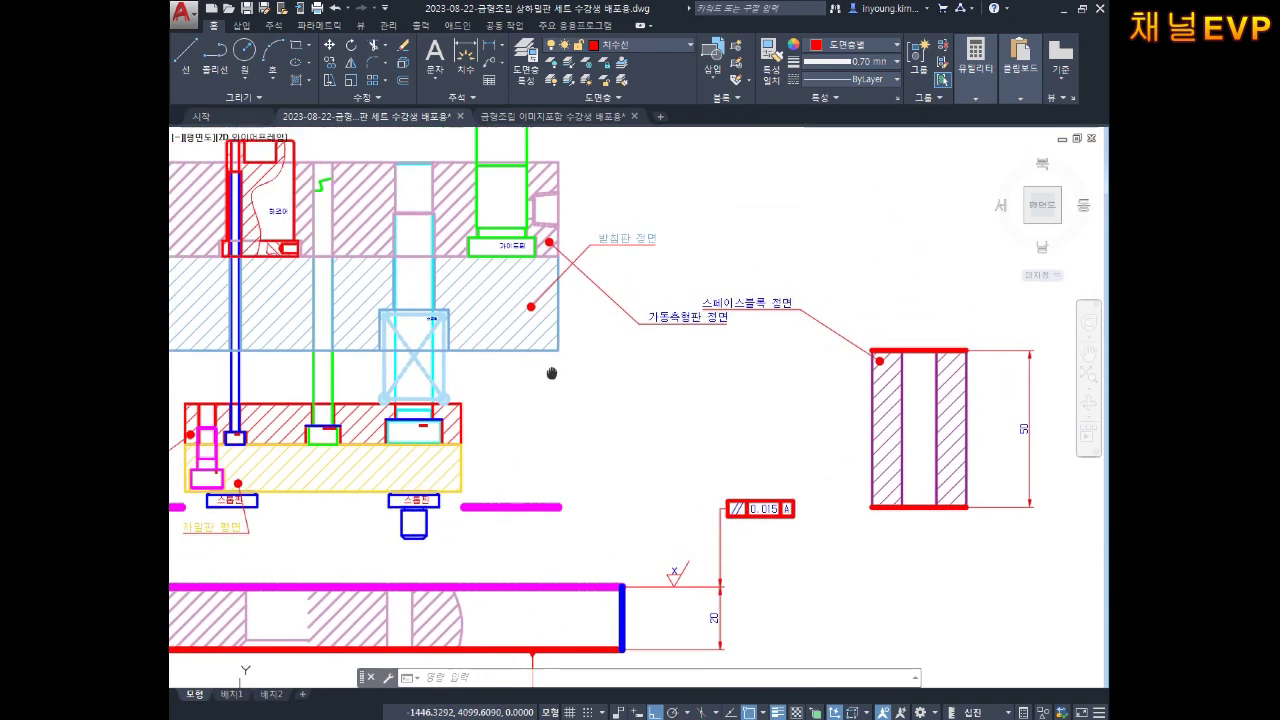
{"action": "scroll", "coordinate": [551, 371], "scroll_direction": "up", "scroll_amount": 1}
{"action": "middle_click_drag", "start_coordinate": [503, 323], "coordinate": [613, 367]}
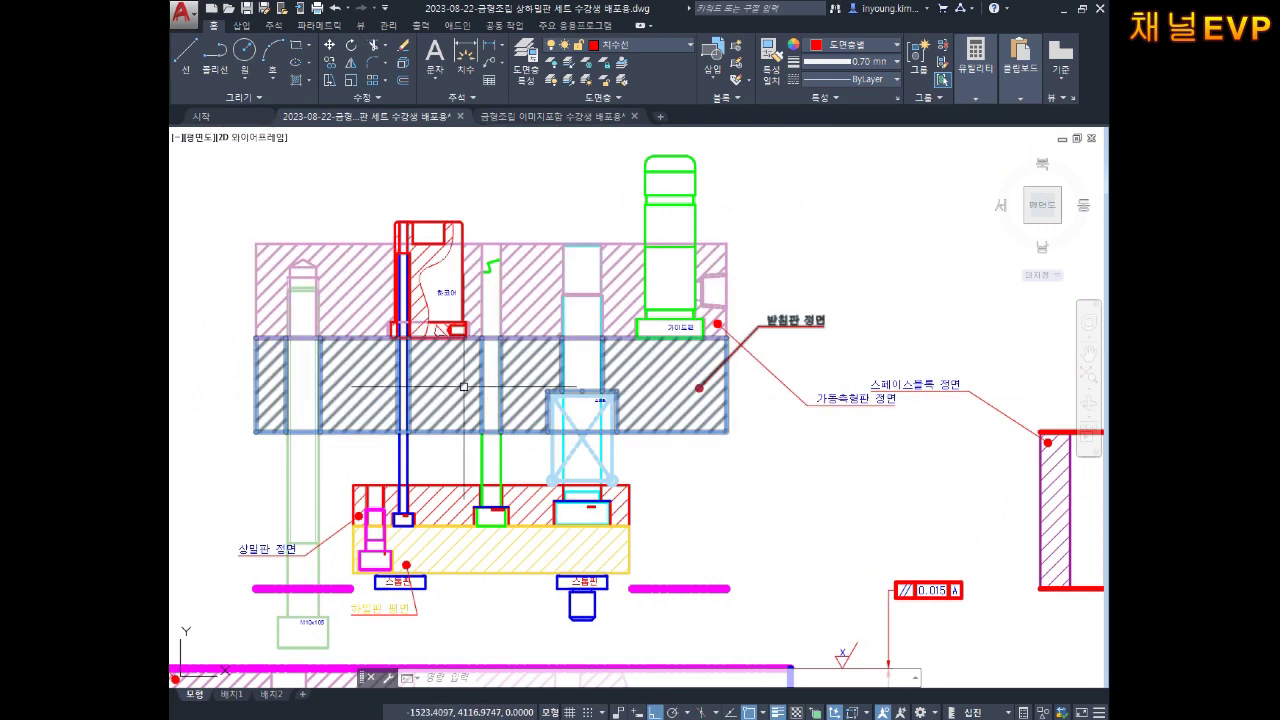
{"action": "scroll", "coordinate": [568, 388], "scroll_direction": "down", "scroll_amount": 4}
{"action": "middle_click_drag", "start_coordinate": [665, 490], "coordinate": [548, 460]}
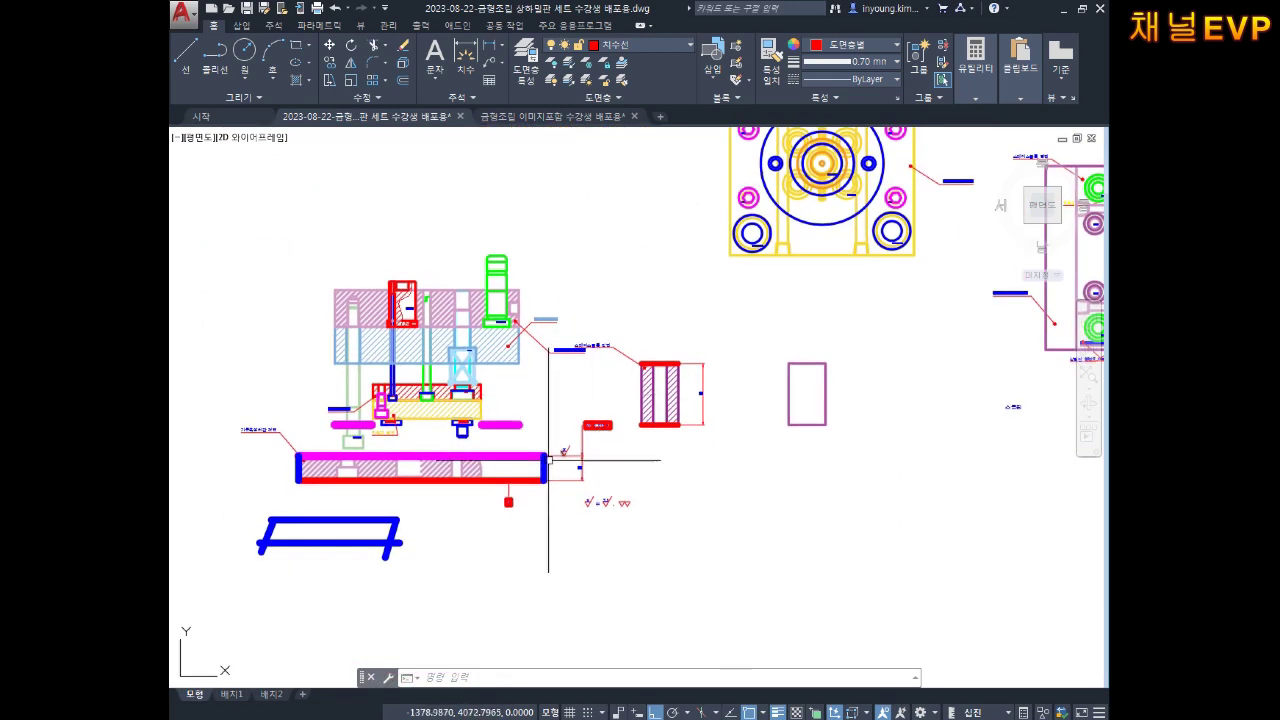
{"action": "middle_click_drag", "start_coordinate": [554, 410], "coordinate": [413, 507]}
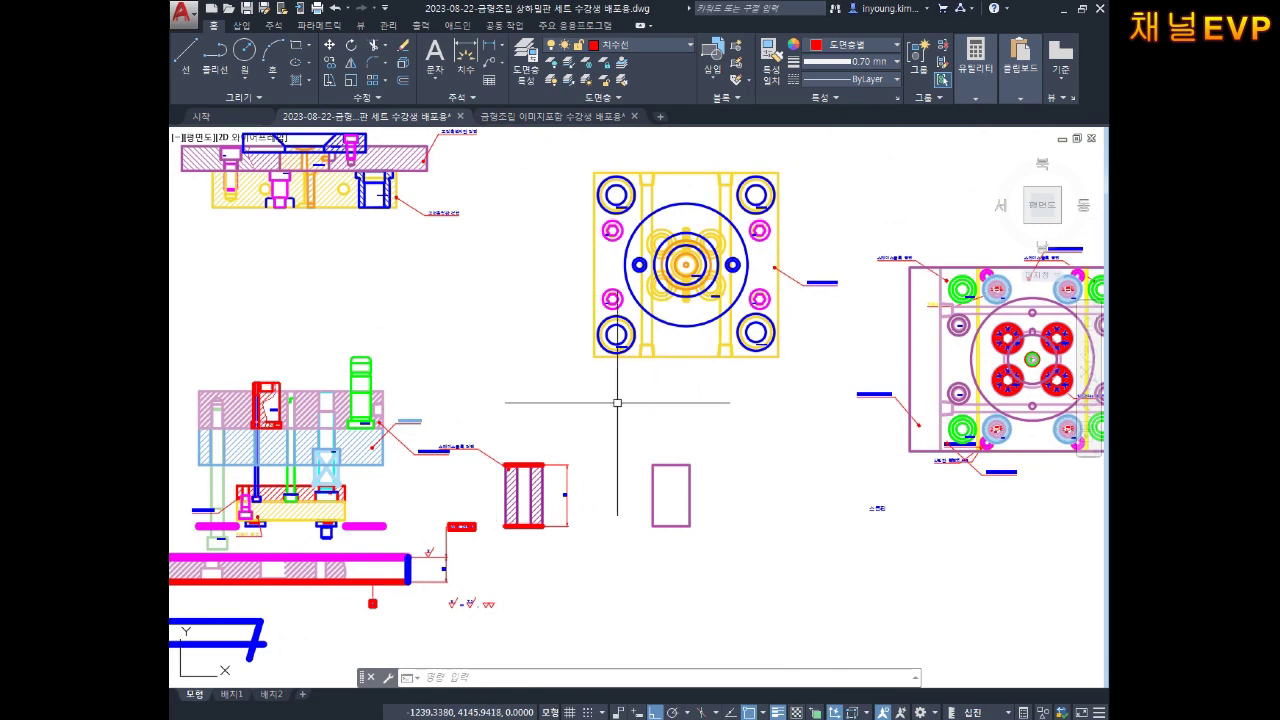
{"action": "middle_click_drag", "start_coordinate": [726, 395], "coordinate": [564, 395]}
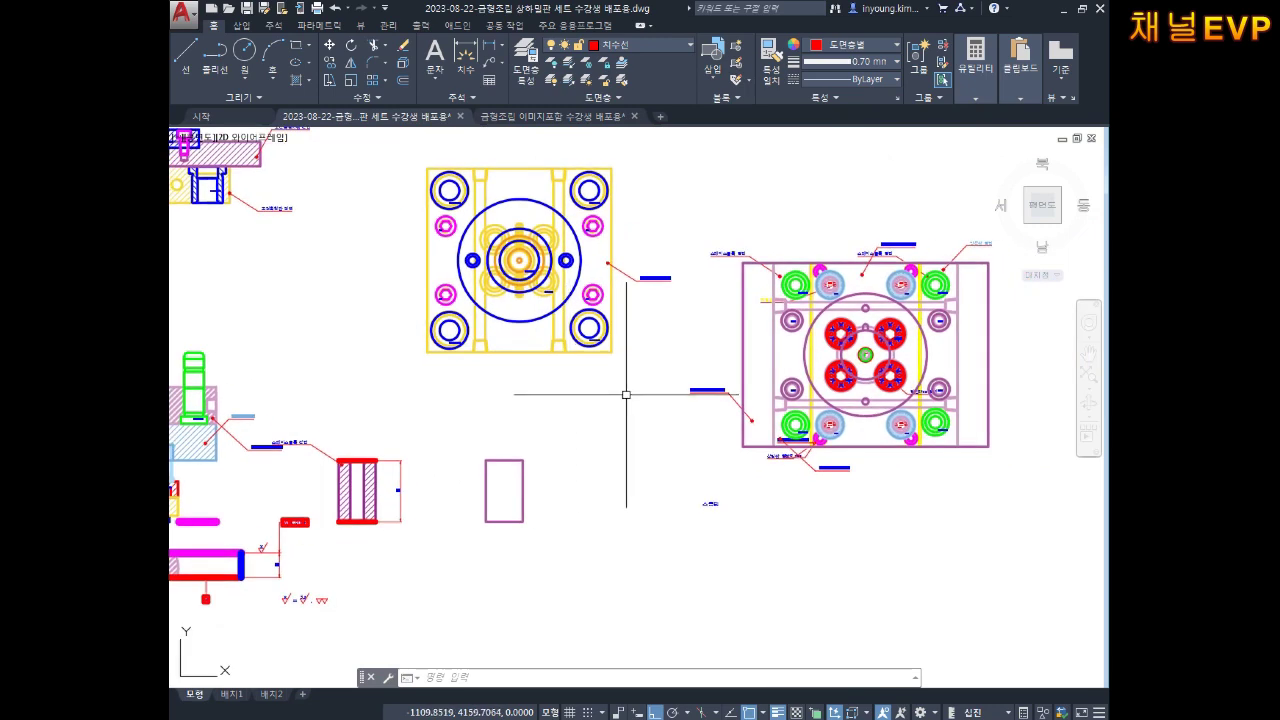
{"action": "scroll", "coordinate": [626, 394], "scroll_direction": "up", "scroll_amount": 1}
{"action": "scroll", "coordinate": [677, 334], "scroll_direction": "up", "scroll_amount": 1}
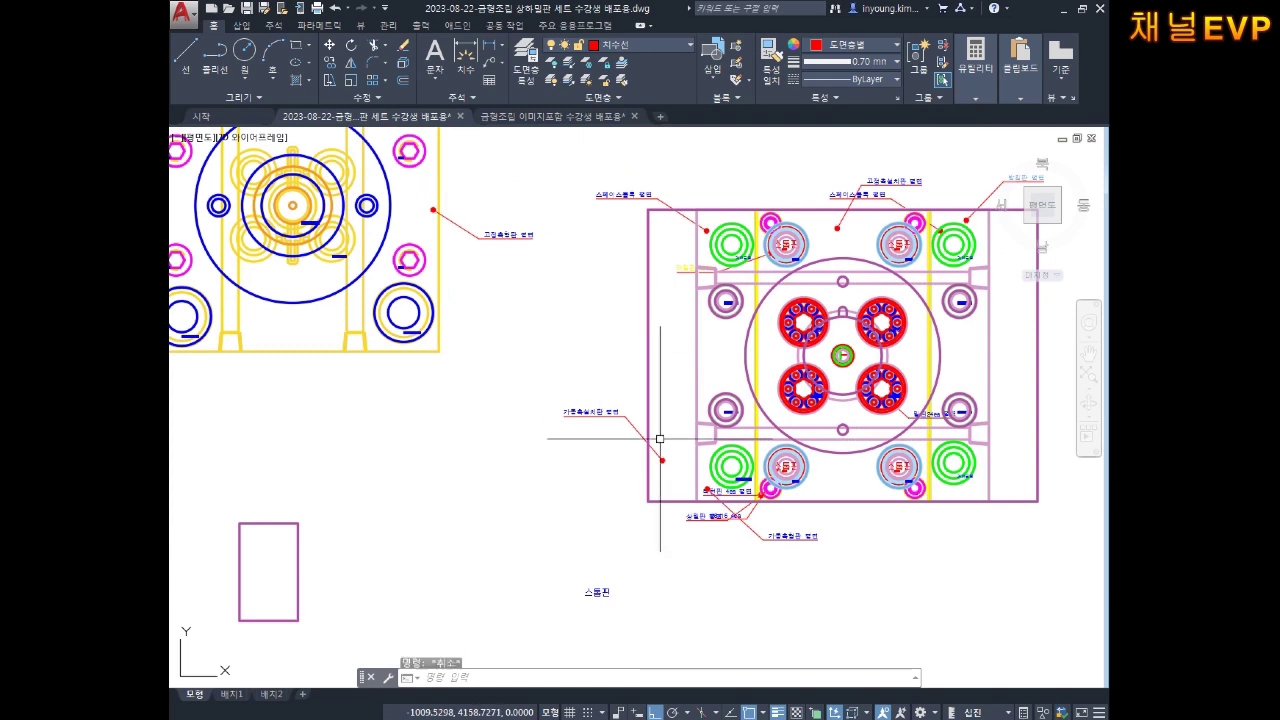
{"action": "left_click_drag", "start_coordinate": [651, 354], "coordinate": [651, 420]}
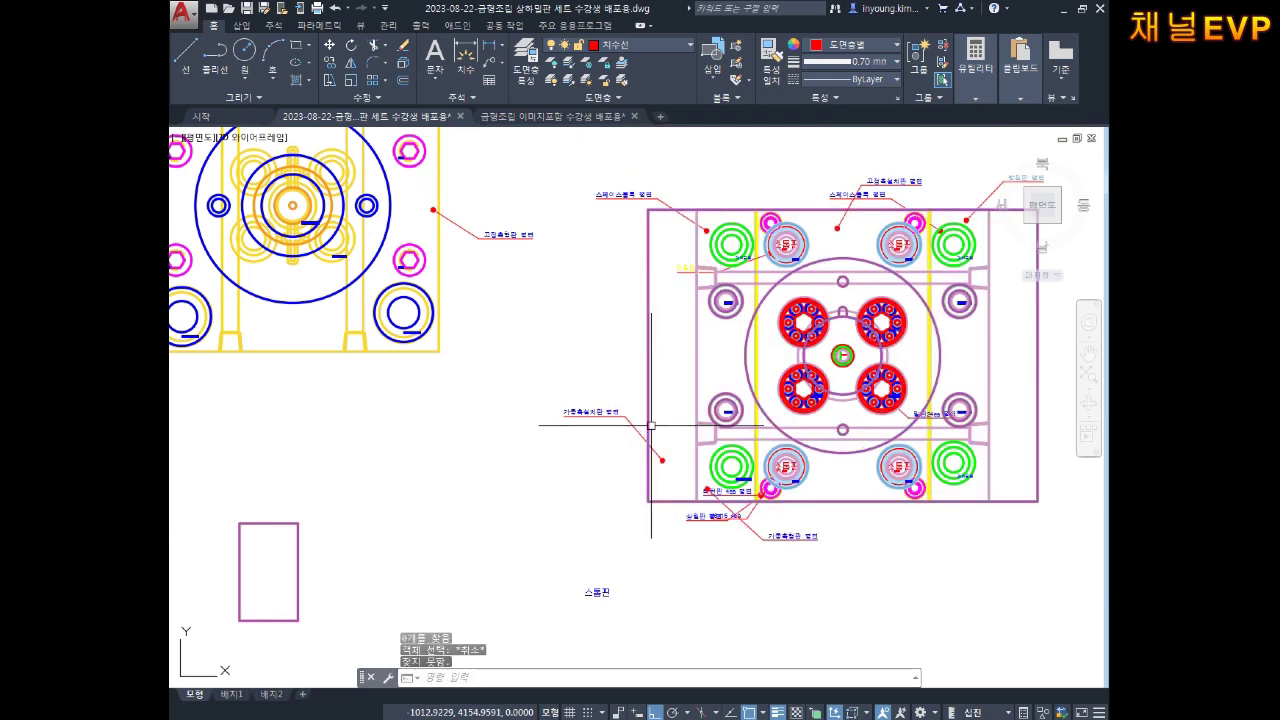
{"action": "key", "text": "Escape"}
{"action": "type", "text": "x"}
{"action": "key", "text": "Return"}
{"action": "left_click_drag", "start_coordinate": [673, 440], "coordinate": [610, 445]}
{"action": "left_click_drag", "start_coordinate": [634, 400], "coordinate": [640, 433]}
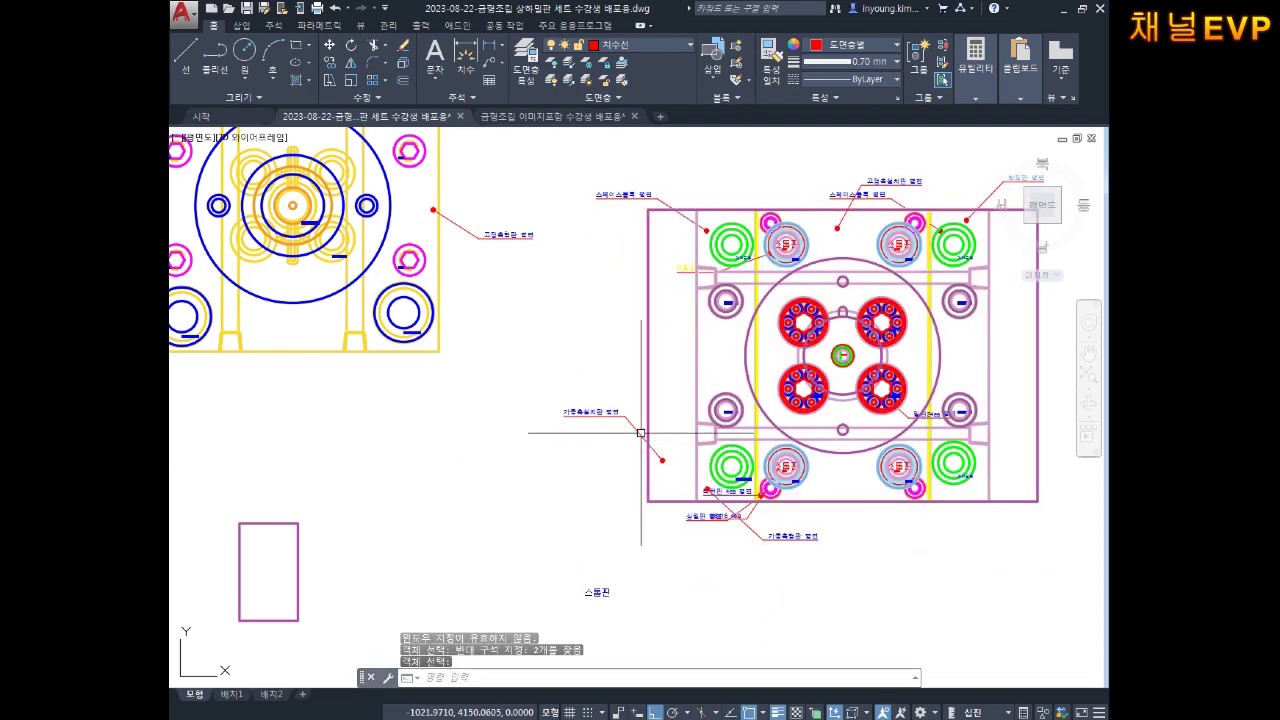
{"action": "key", "text": "Escape"}
{"action": "key", "text": "Escape"}
{"action": "left_click", "coordinate": [655, 367]}
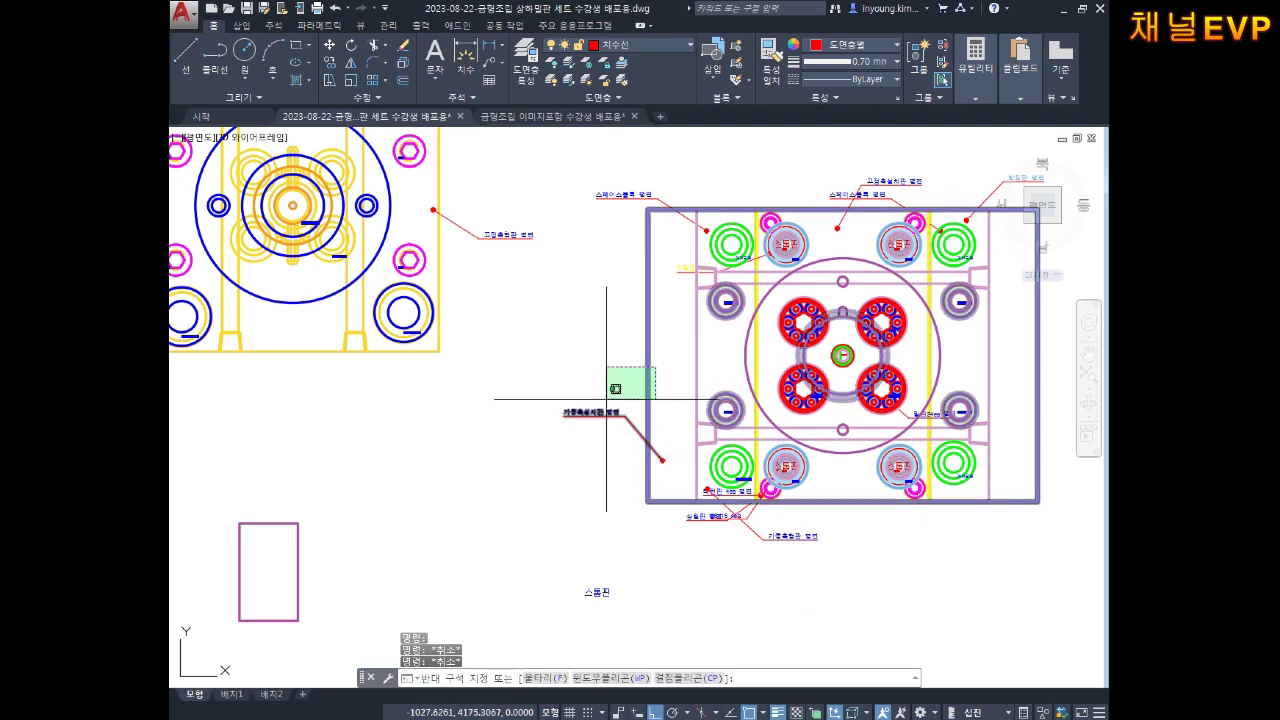
{"action": "left_click", "coordinate": [601, 484]}
{"action": "key", "text": "Escape"}
{"action": "type", "text": "m"}
{"action": "key", "text": "Return"}
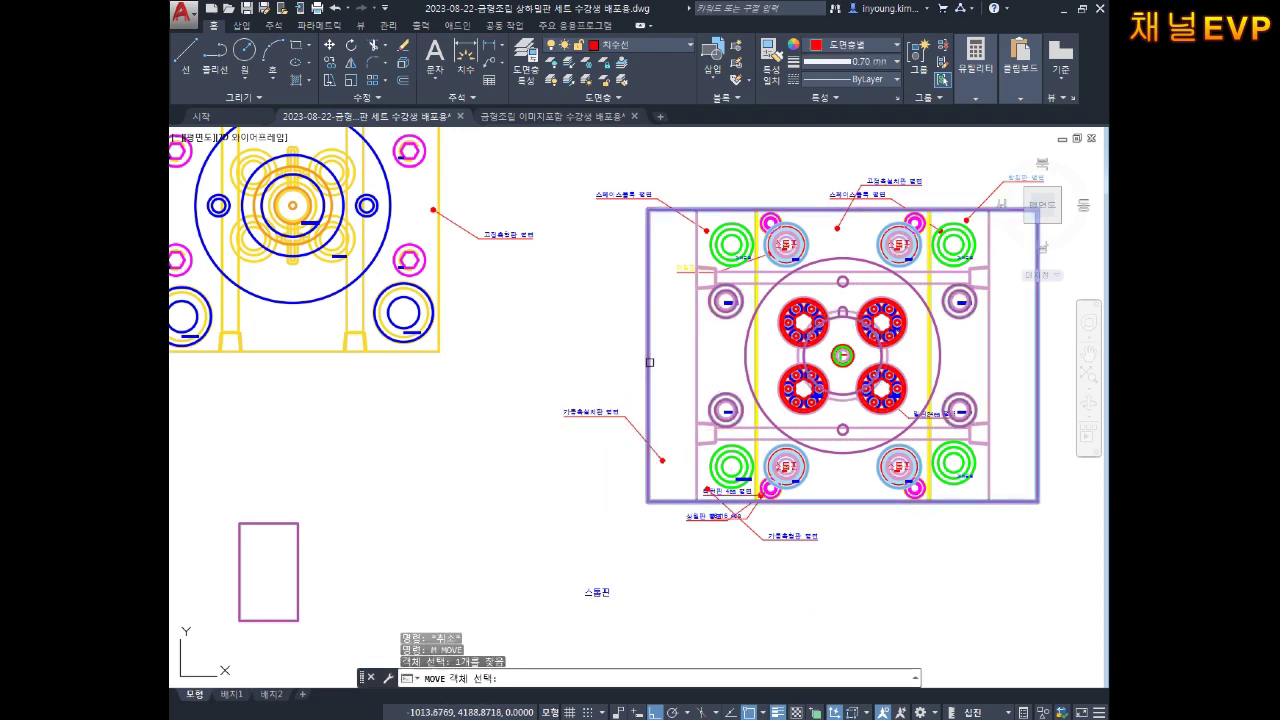
{"action": "key", "text": "Return"}
{"action": "left_click", "coordinate": [591, 402]}
{"action": "scroll", "coordinate": [486, 529], "scroll_direction": "down", "scroll_amount": 5}
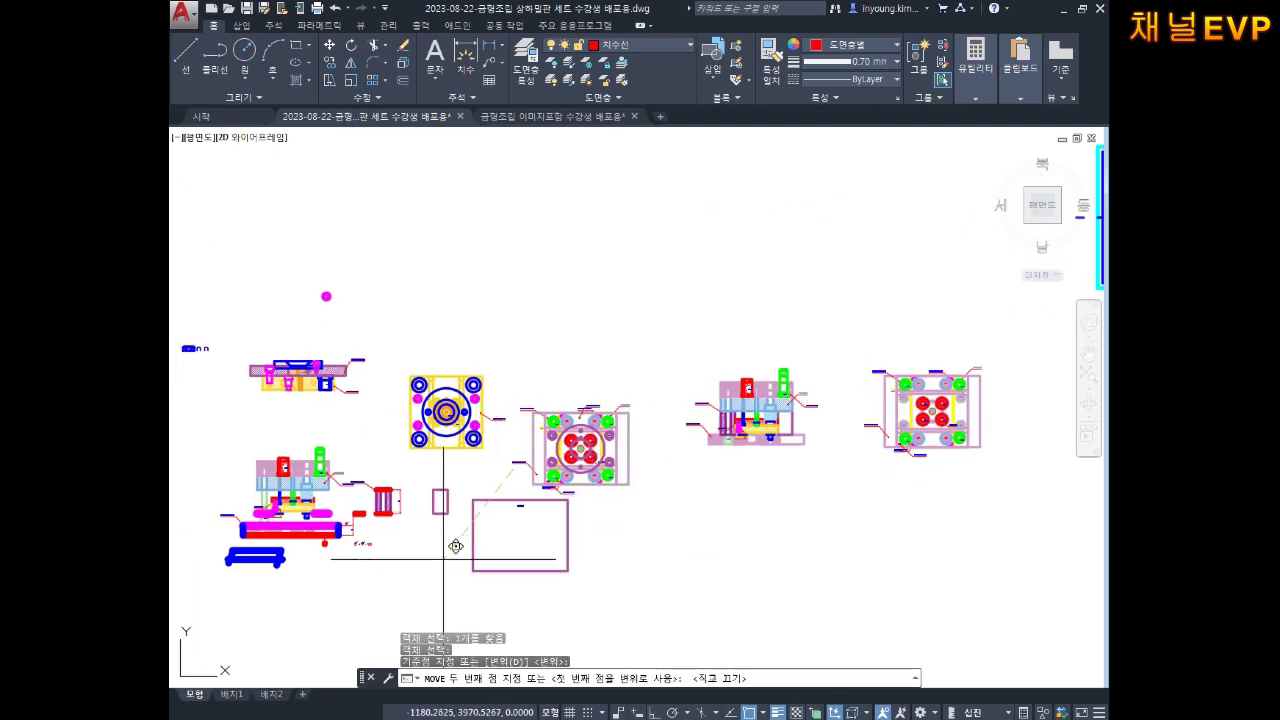
{"action": "scroll", "coordinate": [573, 387], "scroll_direction": "up", "scroll_amount": 2}
{"action": "scroll", "coordinate": [500, 449], "scroll_direction": "up", "scroll_amount": 3}
{"action": "scroll", "coordinate": [523, 417], "scroll_direction": "up", "scroll_amount": 1}
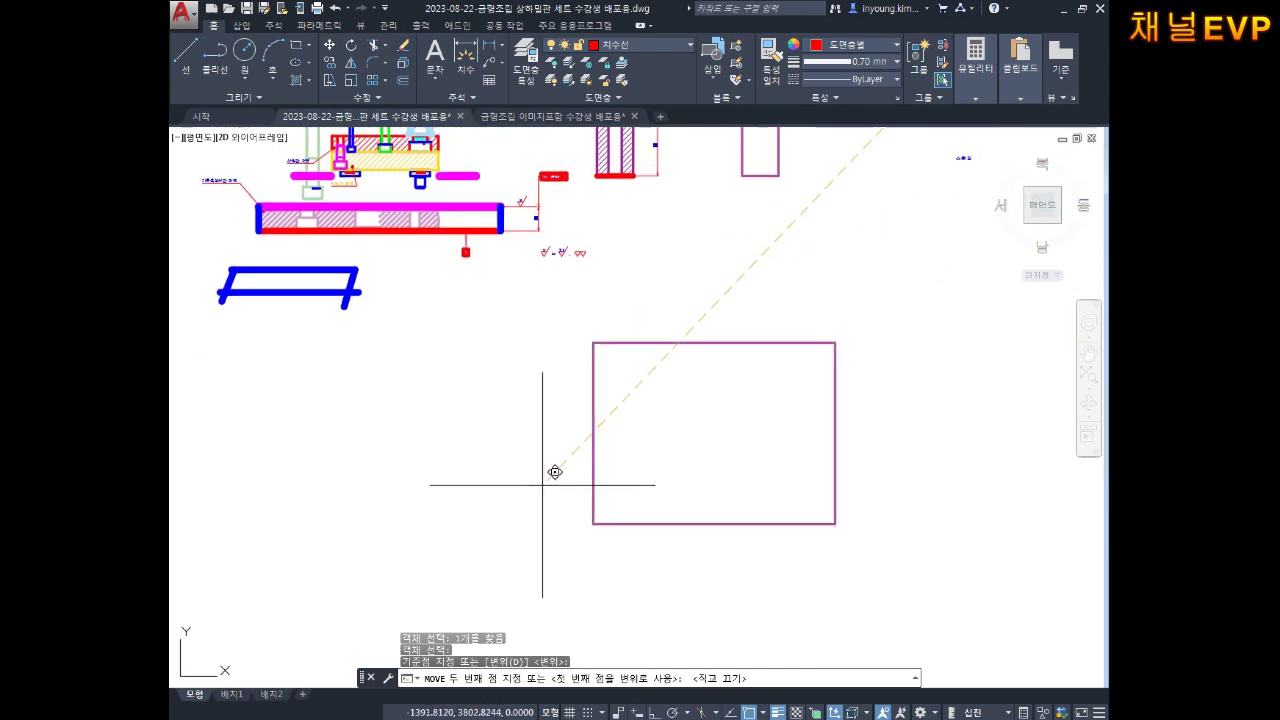
{"action": "left_click", "coordinate": [527, 466]}
{"action": "key", "text": "Escape"}
{"action": "key", "text": "Escape"}
{"action": "type", "text": "u"}
{"action": "key", "text": "Return"}
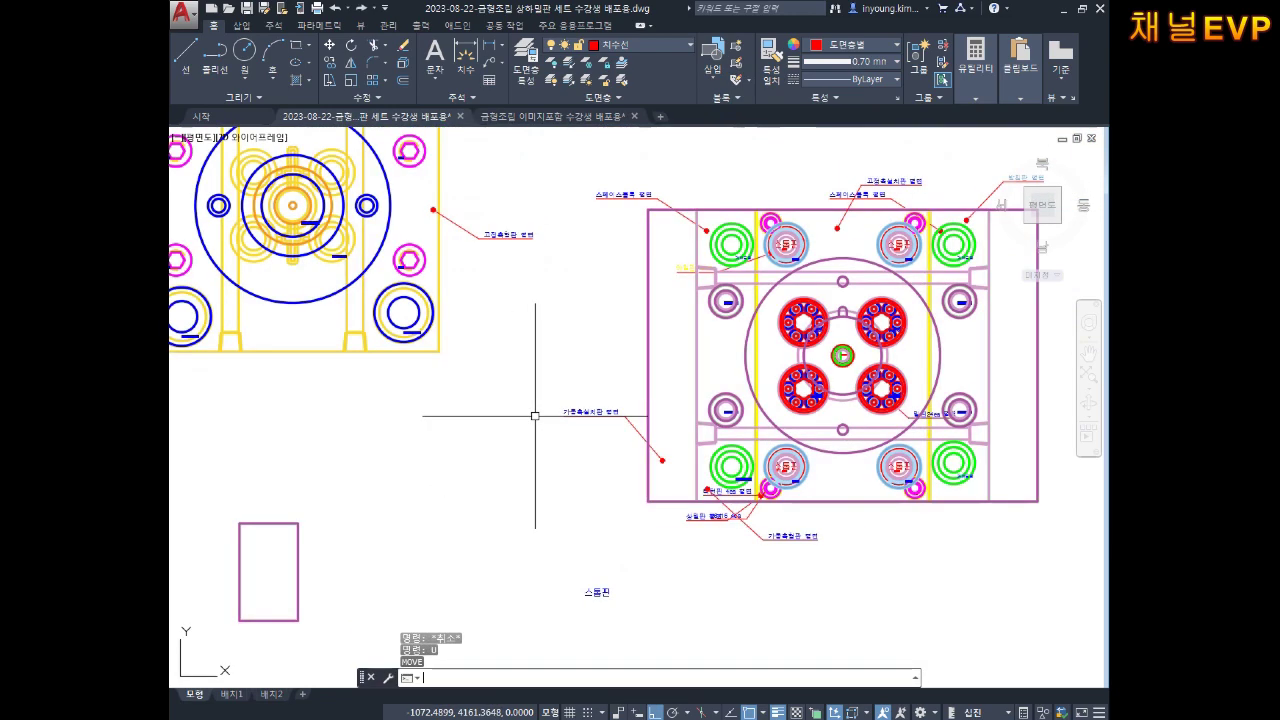
{"action": "key", "text": "Escape"}
{"action": "key", "text": "Escape"}
{"action": "key", "text": "Escape"}
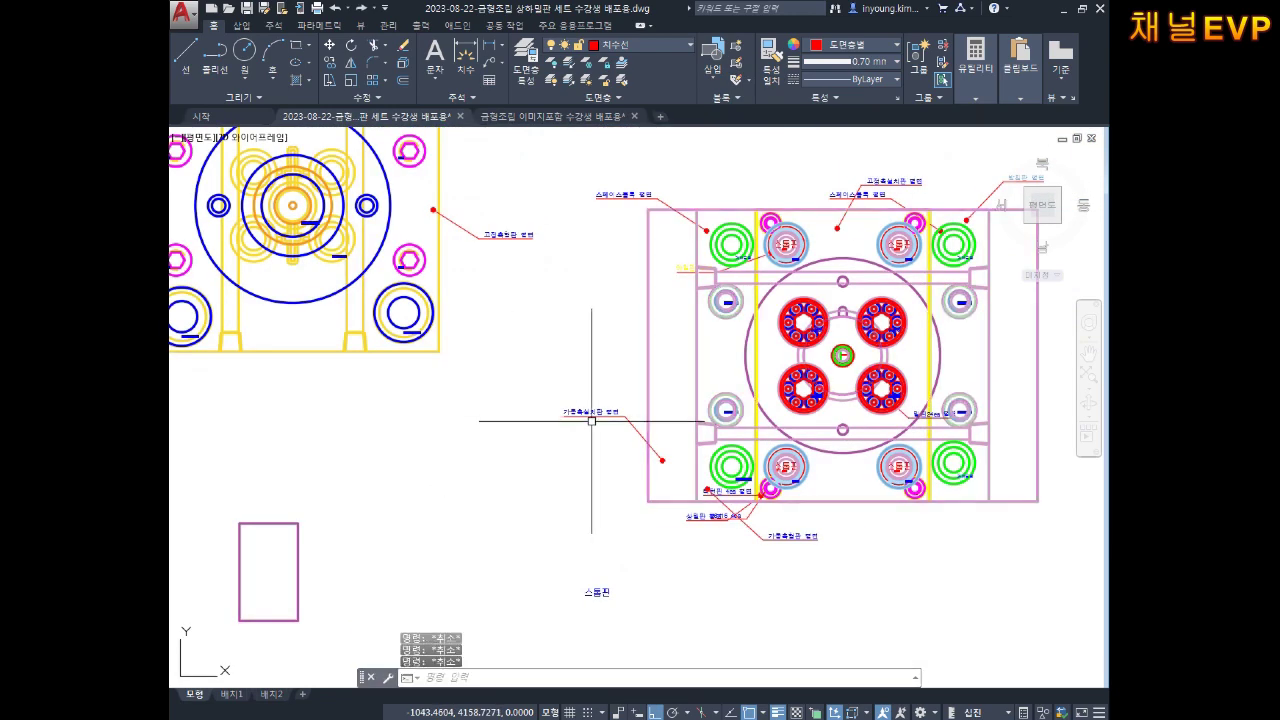
{"action": "type", "text": "ㅆ"}
{"action": "key", "text": "Return"}
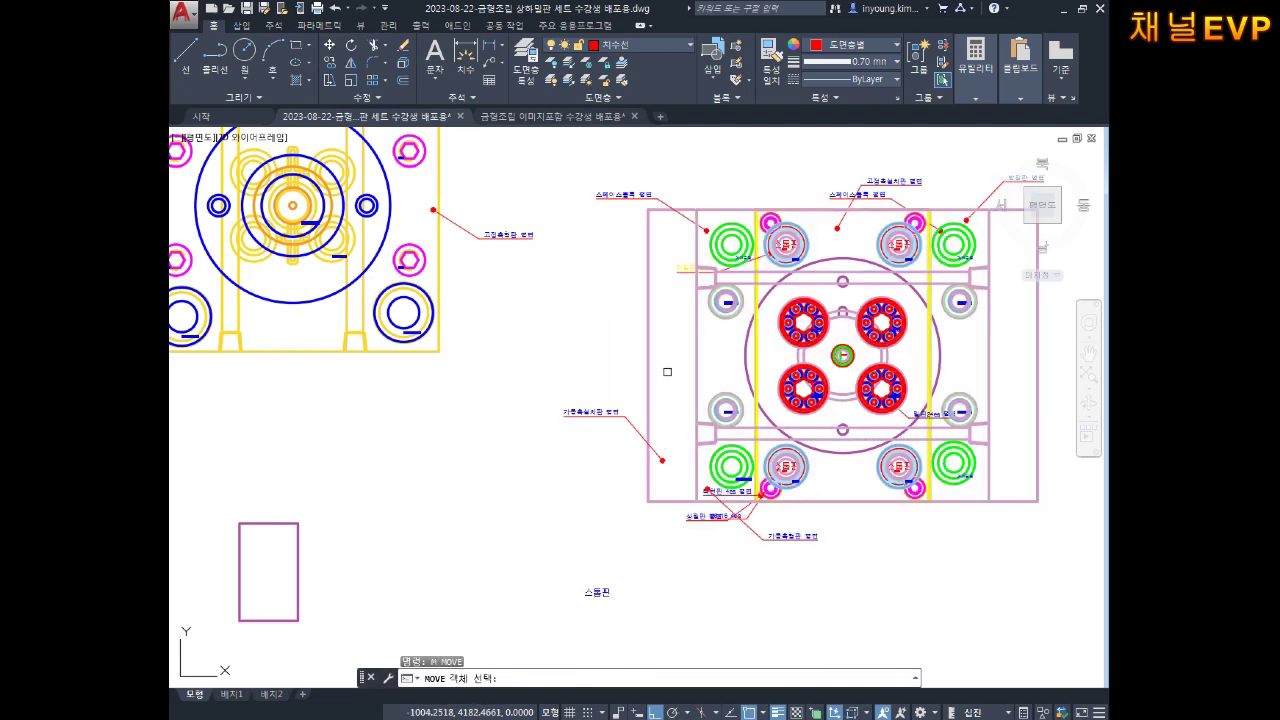
{"action": "left_click", "coordinate": [648, 368]}
{"action": "key", "text": "Return"}
{"action": "key", "text": "Escape"}
{"action": "key", "text": "Escape"}
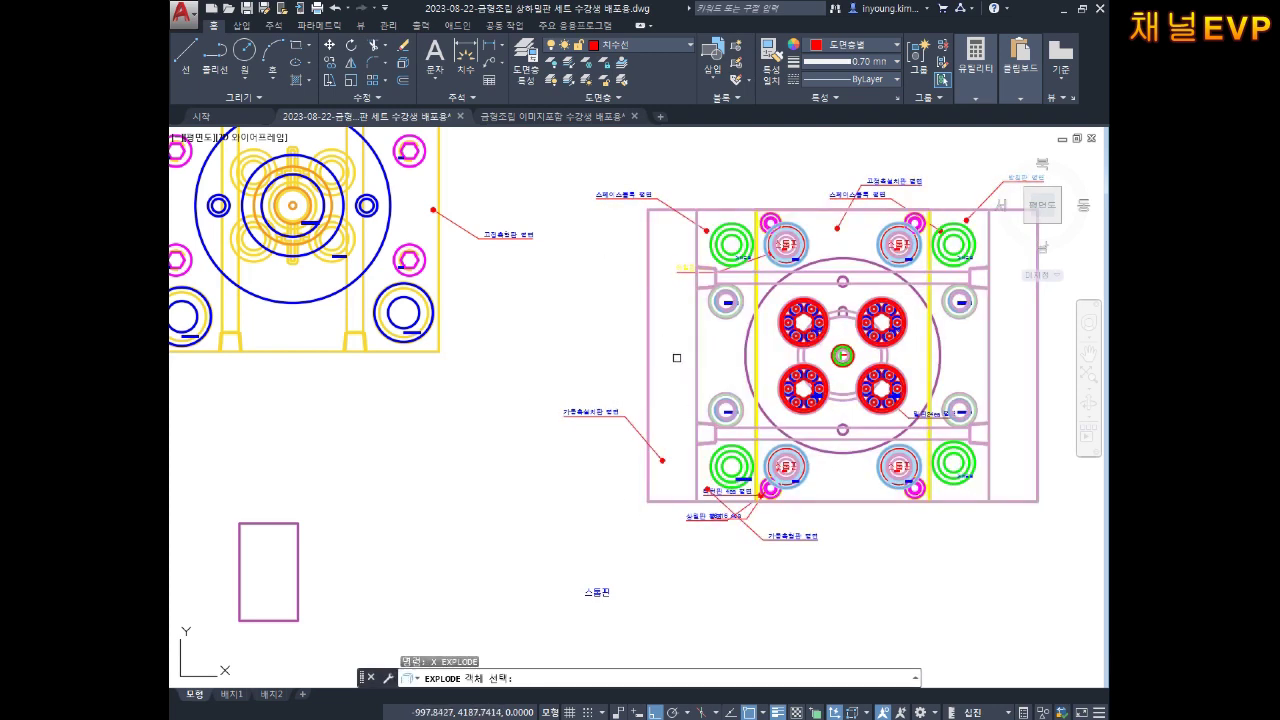
{"action": "key", "text": "Escape"}
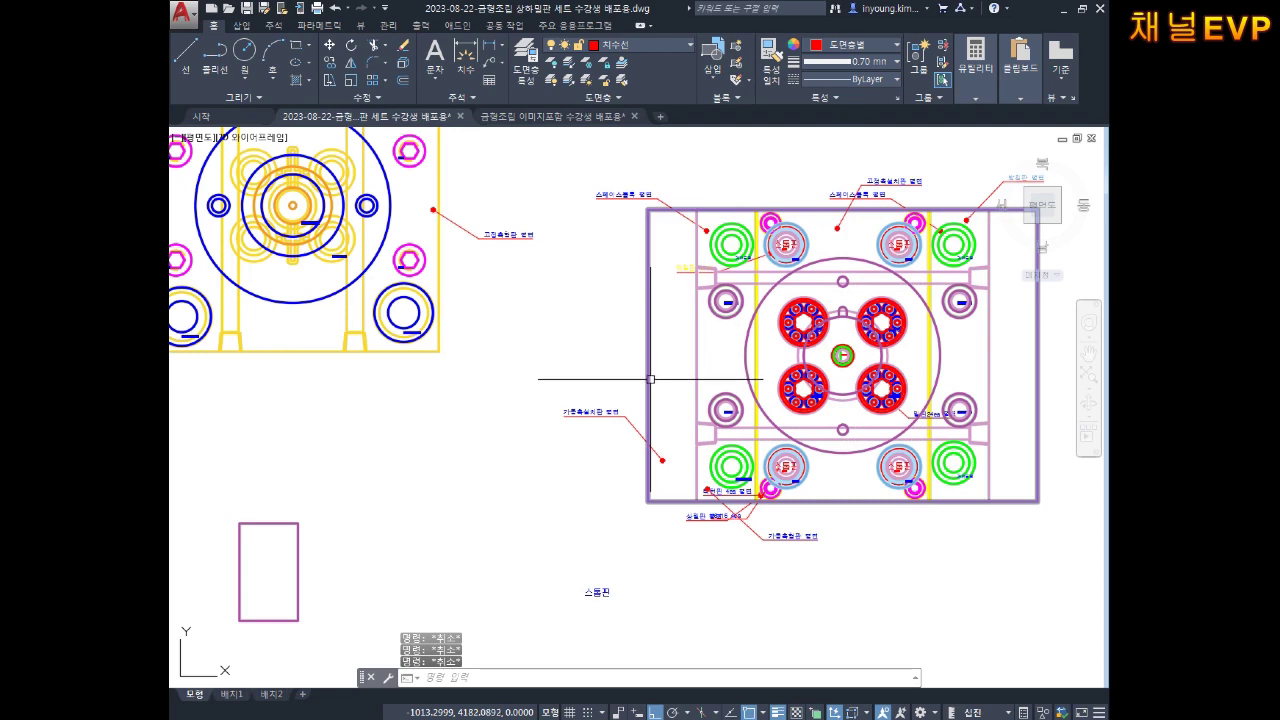
{"action": "key", "text": "Return"}
{"action": "left_click", "coordinate": [651, 379]}
{"action": "left_click", "coordinate": [608, 350]}
{"action": "key", "text": "Return"}
{"action": "left_click", "coordinate": [640, 380]}
{"action": "scroll", "coordinate": [530, 500], "scroll_direction": "down", "scroll_amount": 5}
{"action": "key", "text": "F8"}
{"action": "scroll", "coordinate": [586, 480], "scroll_direction": "up", "scroll_amount": 3}
{"action": "key", "text": "Escape"}
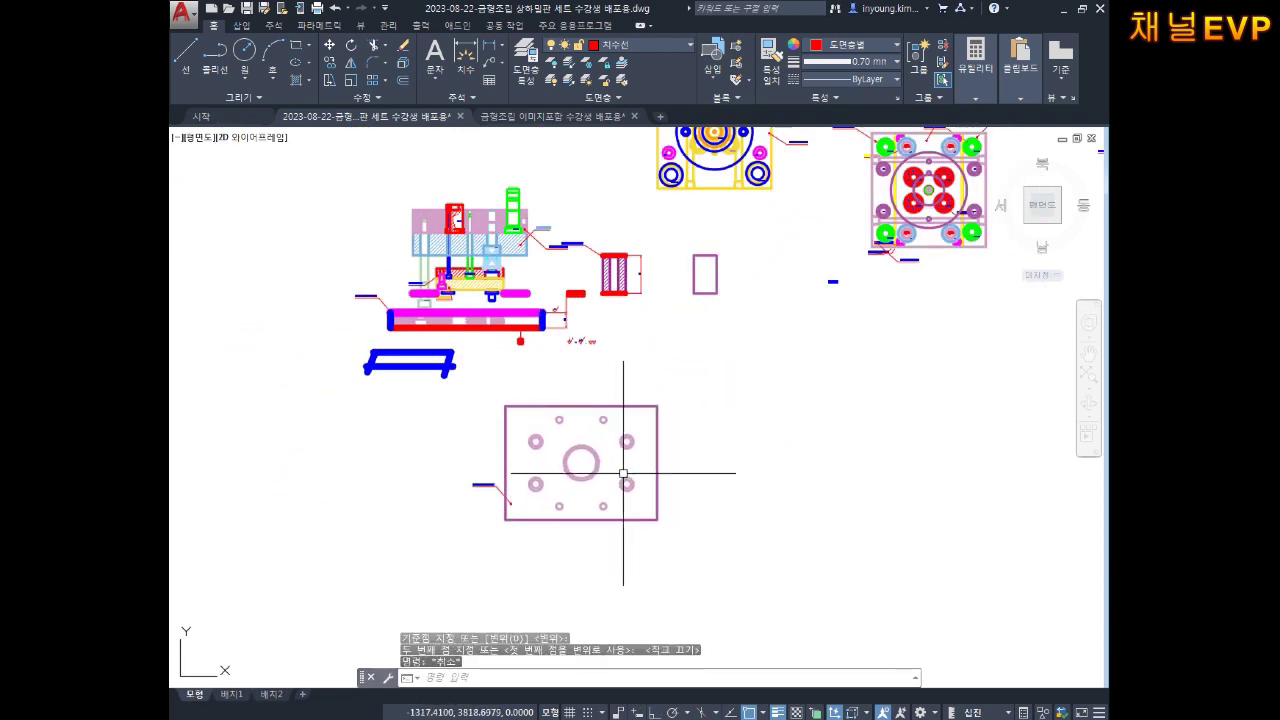
{"action": "key", "text": "Escape"}
{"action": "key", "text": "Escape"}
{"action": "scroll", "coordinate": [575, 365], "scroll_direction": "up", "scroll_amount": 7}
{"action": "scroll", "coordinate": [663, 397], "scroll_direction": "down", "scroll_amount": 1}
{"action": "scroll", "coordinate": [645, 385], "scroll_direction": "down", "scroll_amount": 1}
{"action": "scroll", "coordinate": [590, 410], "scroll_direction": "down", "scroll_amount": 1}
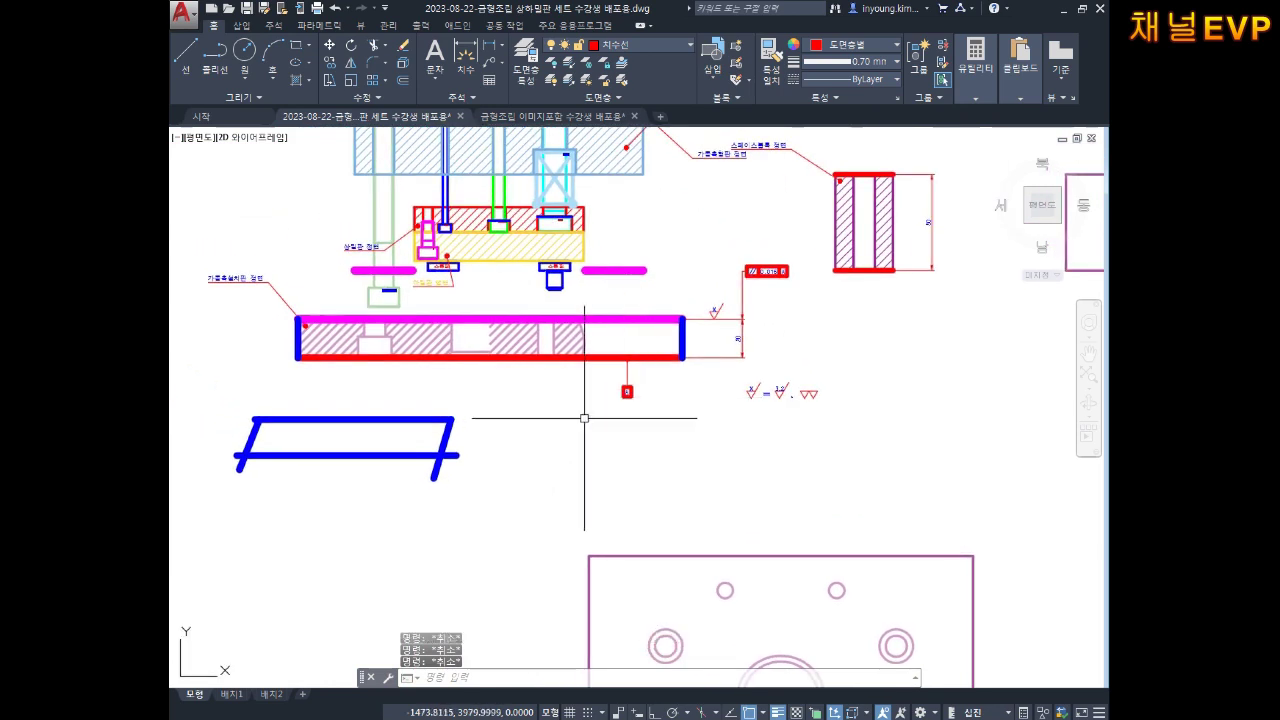
{"action": "left_click", "coordinate": [545, 400]}
{"action": "left_click", "coordinate": [220, 482]}
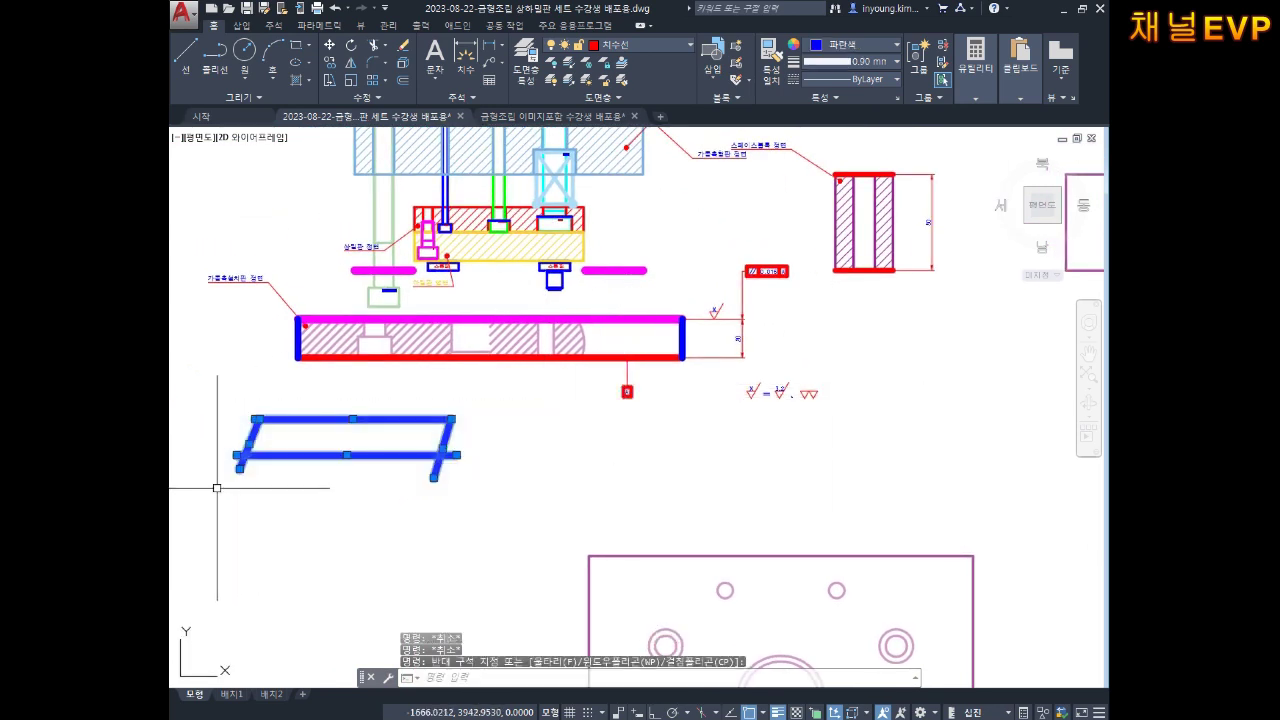
{"action": "key", "text": "Delete"}
{"action": "middle_click_drag", "start_coordinate": [482, 408], "coordinate": [481, 421]}
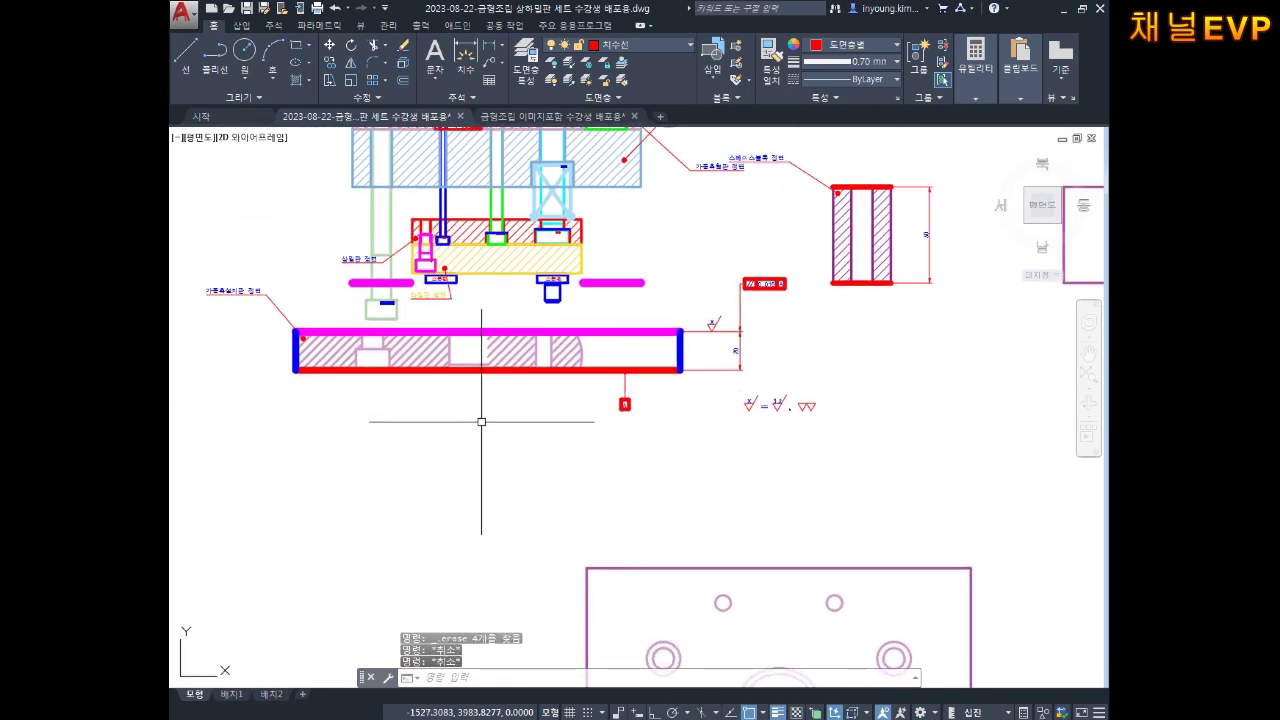
{"action": "key", "text": "Return"}
{"action": "left_click", "coordinate": [684, 311]}
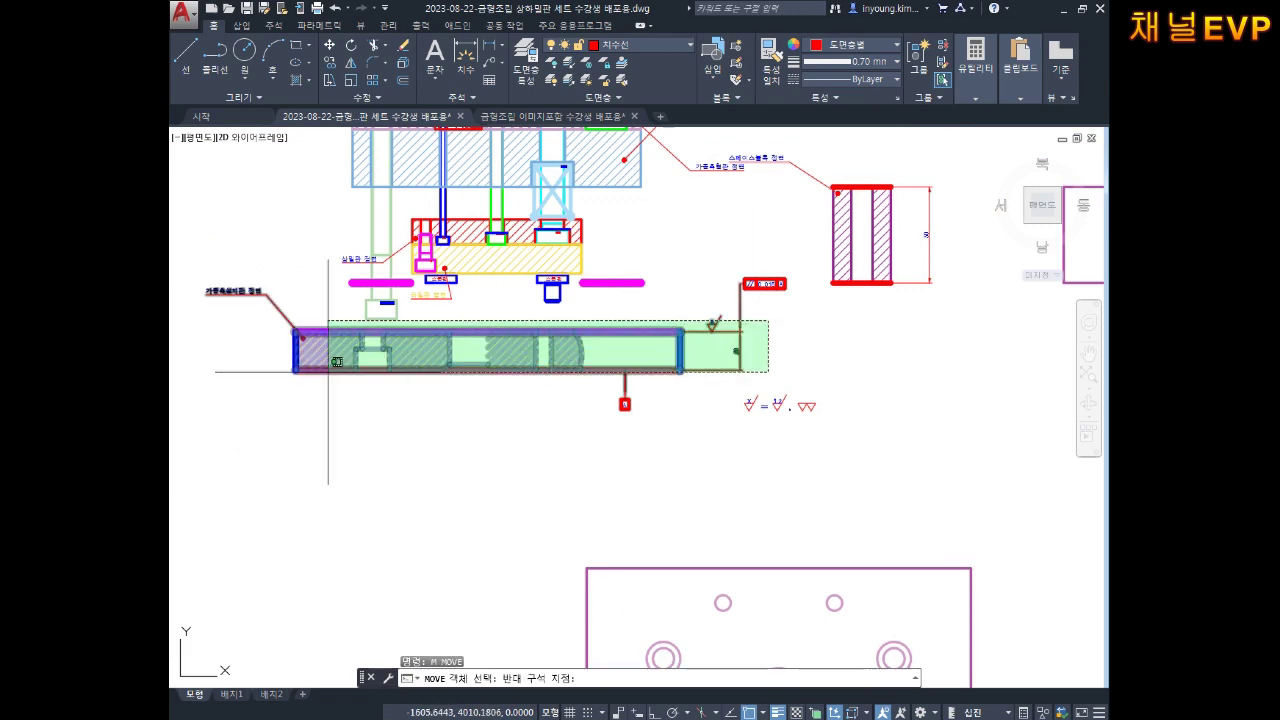
{"action": "left_click", "coordinate": [268, 375]}
{"action": "key", "text": "Return"}
{"action": "left_click", "coordinate": [455, 356]}
{"action": "scroll", "coordinate": [557, 457], "scroll_direction": "down", "scroll_amount": 4}
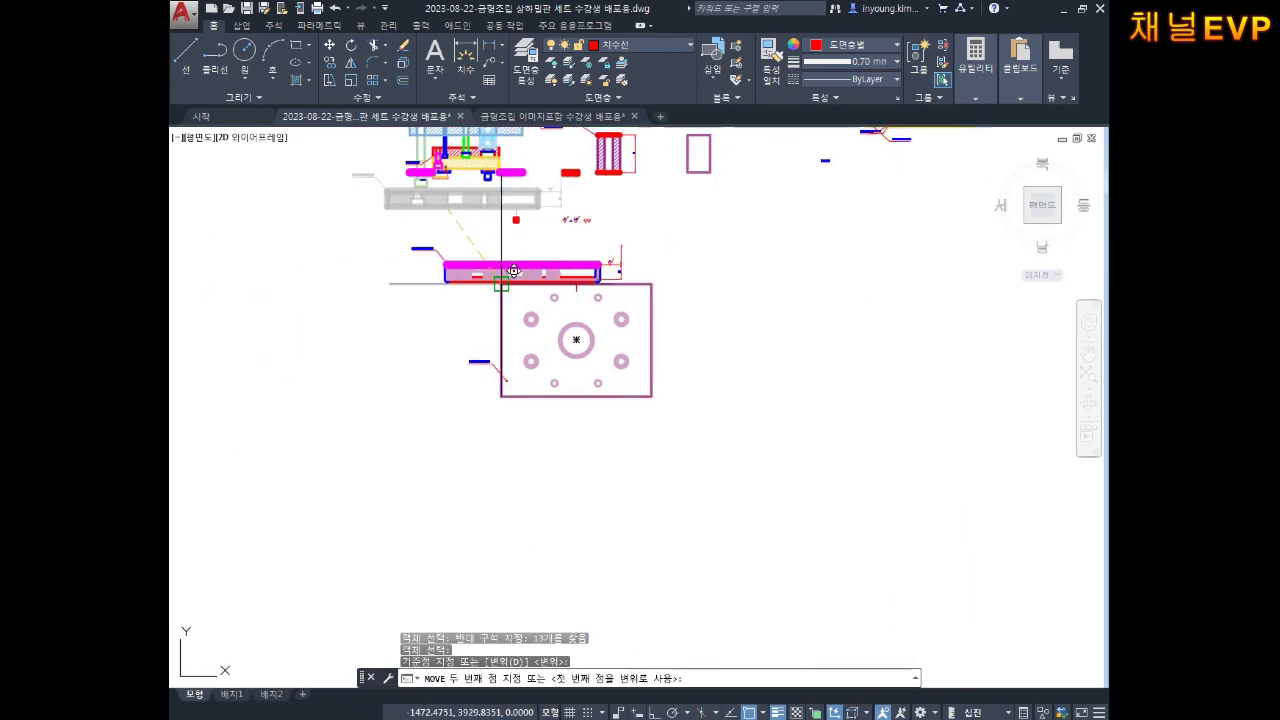
{"action": "key", "text": "Escape"}
{"action": "key", "text": "Escape"}
{"action": "key", "text": "Escape"}
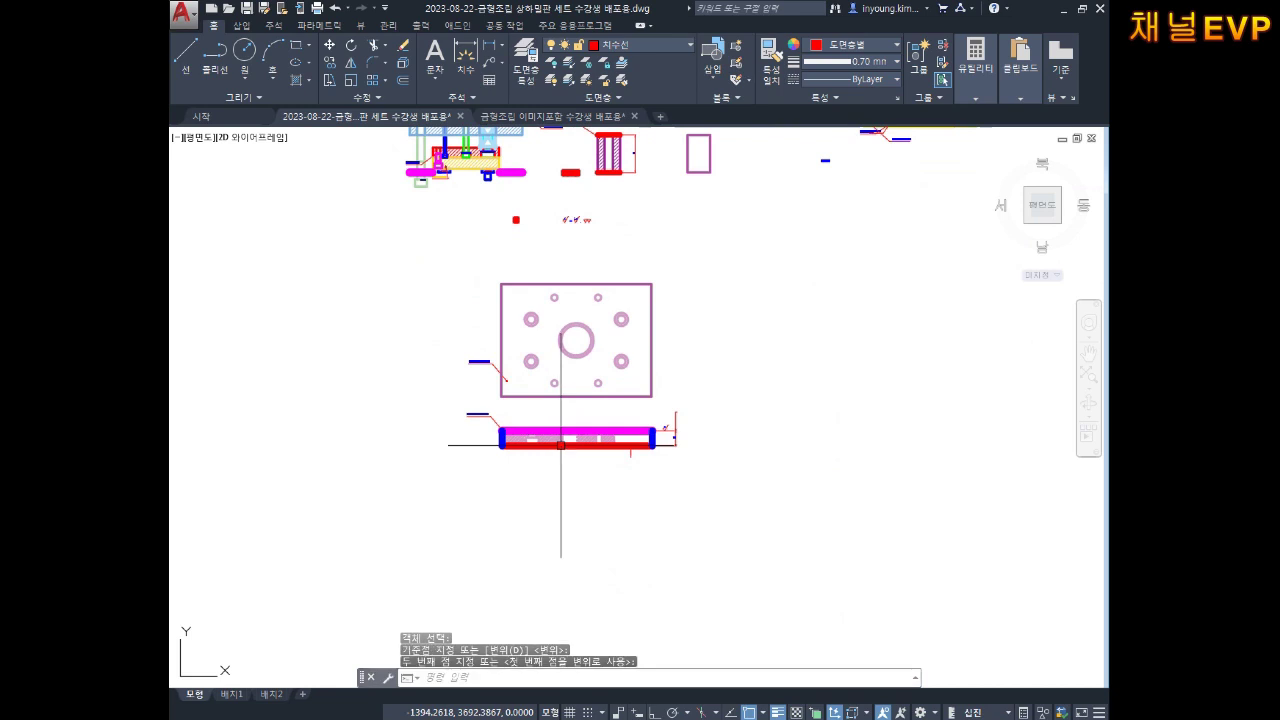
{"action": "scroll", "coordinate": [677, 354], "scroll_direction": "up", "scroll_amount": 2}
{"action": "scroll", "coordinate": [693, 377], "scroll_direction": "up", "scroll_amount": 2}
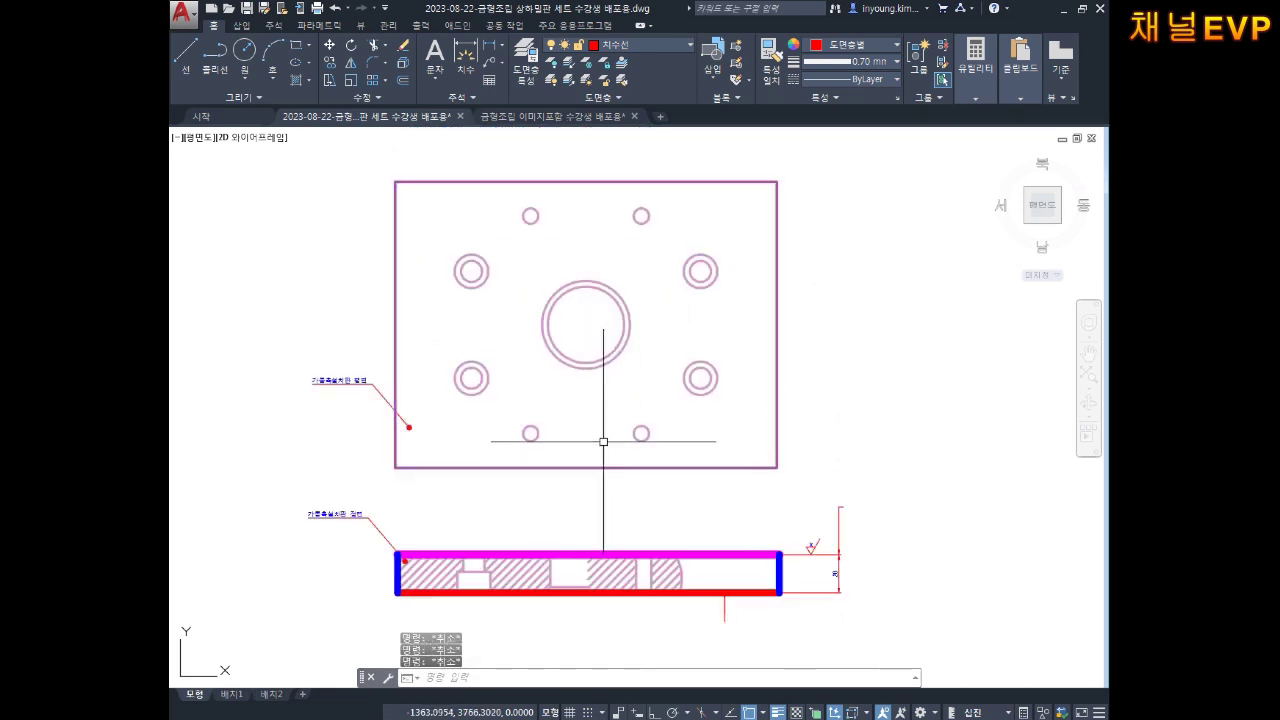
{"action": "scroll", "coordinate": [557, 383], "scroll_direction": "down", "scroll_amount": 2}
{"action": "scroll", "coordinate": [566, 303], "scroll_direction": "up", "scroll_amount": 2}
{"action": "middle_click_drag", "start_coordinate": [566, 303], "coordinate": [570, 354]}
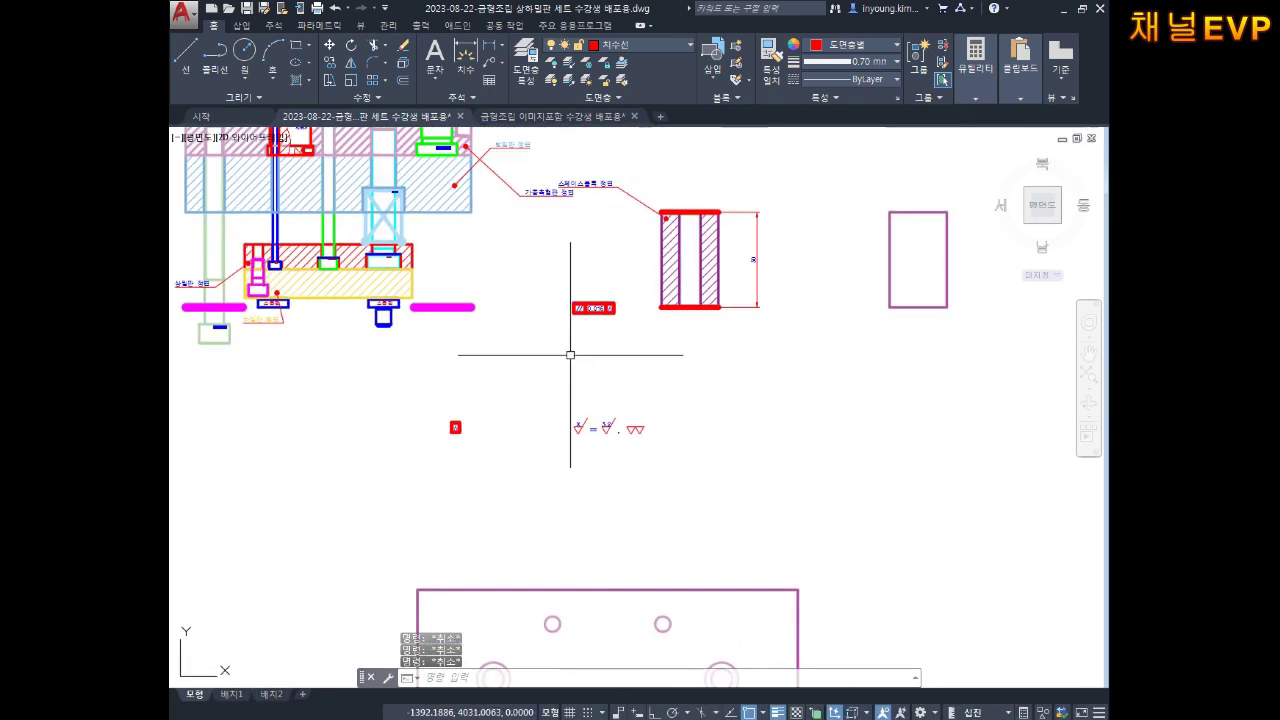
{"action": "scroll", "coordinate": [570, 350], "scroll_direction": "up", "scroll_amount": 3}
{"action": "type", "text": "m"}
{"action": "key", "text": "Return"}
{"action": "left_click_drag", "start_coordinate": [640, 314], "coordinate": [406, 463]}
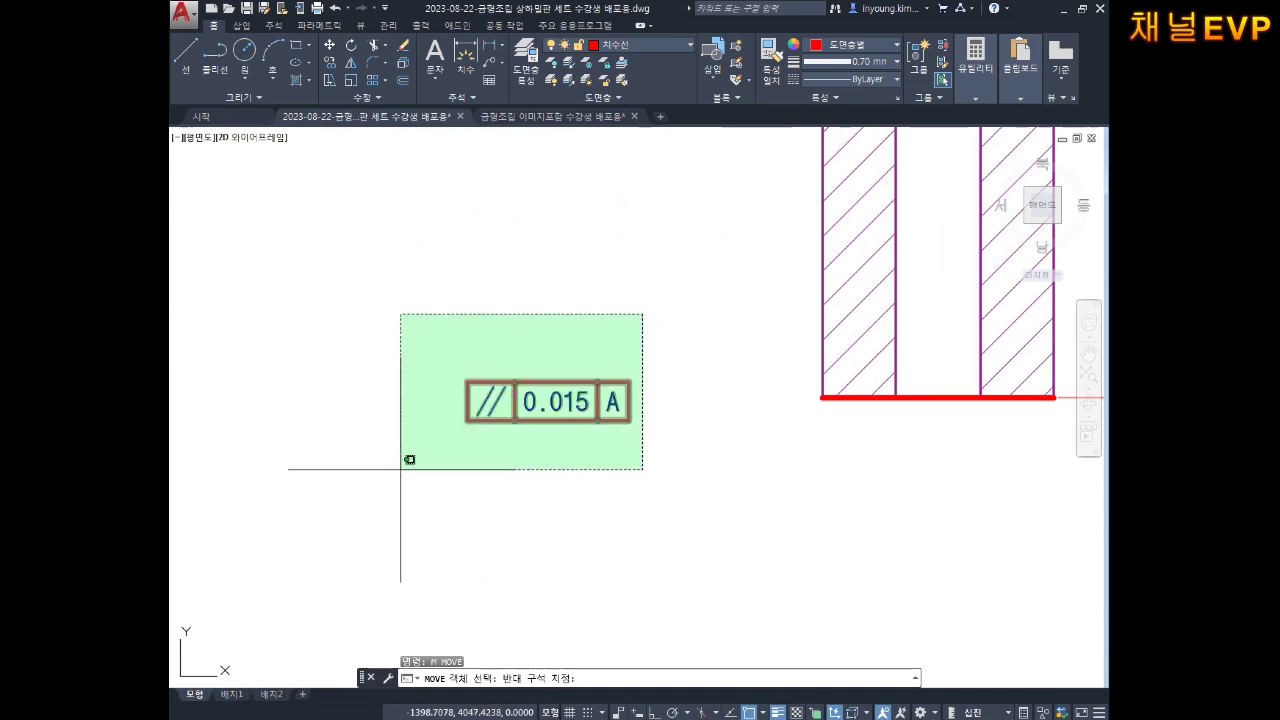
{"action": "key", "text": "Return"}
{"action": "scroll", "coordinate": [441, 419], "scroll_direction": "up", "scroll_amount": 2}
{"action": "left_click", "coordinate": [560, 328]}
{"action": "scroll", "coordinate": [548, 400], "scroll_direction": "down", "scroll_amount": 3}
{"action": "scroll", "coordinate": [549, 423], "scroll_direction": "up", "scroll_amount": 3}
{"action": "middle_click_drag", "start_coordinate": [549, 423], "coordinate": [489, 190]}
{"action": "mouse_move", "coordinate": [571, 312]}
{"action": "middle_mouse_down"}
{"action": "mouse_move", "coordinate": [577, 151]}
{"action": "mouse_move", "coordinate": [640, 133]}
{"action": "middle_mouse_up"}
{"action": "scroll", "coordinate": [660, 430], "scroll_direction": "up", "scroll_amount": 4}
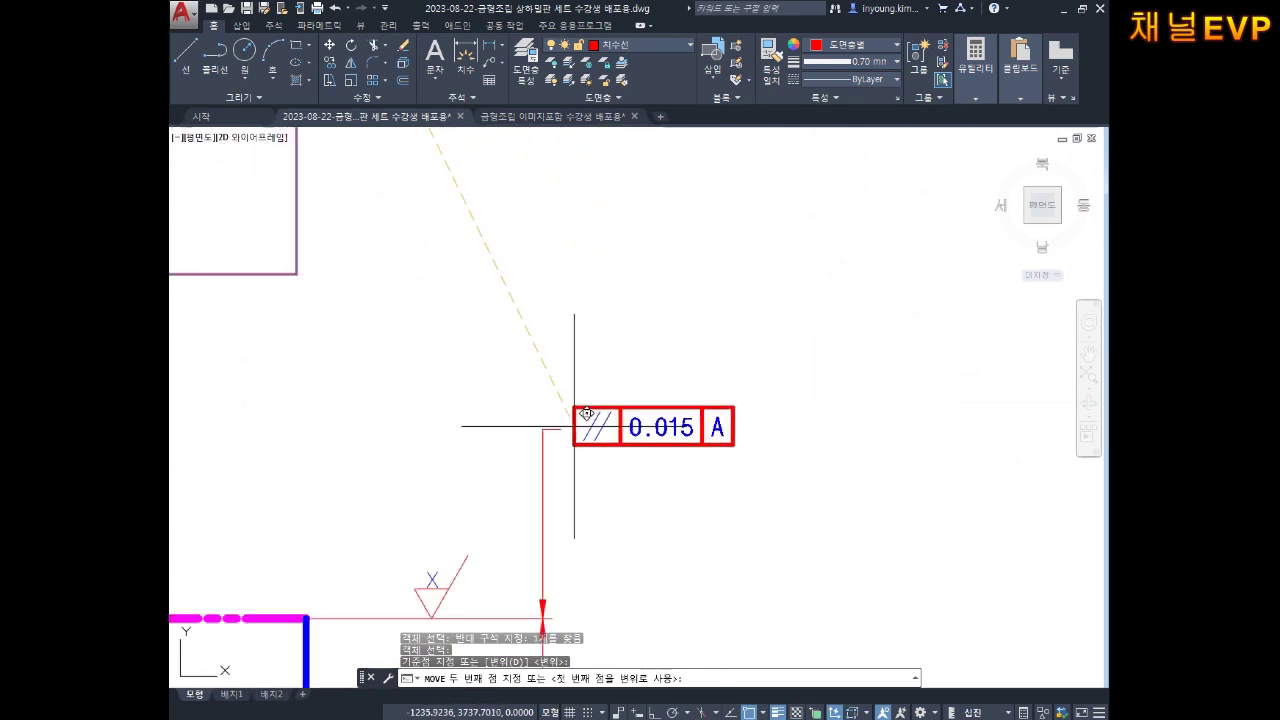
{"action": "key", "text": "Escape"}
{"action": "key", "text": "Escape"}
{"action": "key", "text": "Escape"}
{"action": "mouse_move", "coordinate": [610, 172]}
{"action": "middle_mouse_down"}
{"action": "mouse_move", "coordinate": [723, 323]}
{"action": "mouse_move", "coordinate": [571, 329]}
{"action": "mouse_move", "coordinate": [591, 297]}
{"action": "mouse_move", "coordinate": [626, 377]}
{"action": "middle_mouse_up"}
{"action": "scroll", "coordinate": [582, 311], "scroll_direction": "up", "scroll_amount": 4}
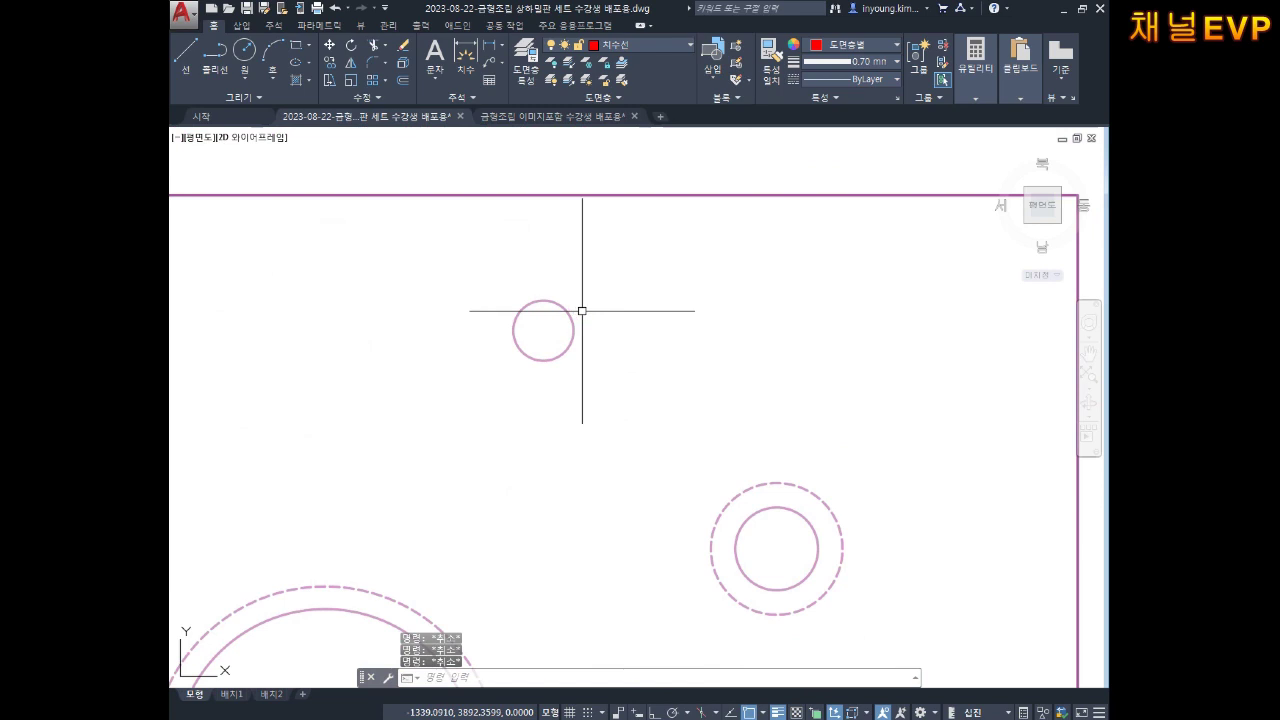
Dimension the small hole 71 from the plate's right edge and 18 from the top edge.
{"action": "scroll", "coordinate": [581, 306], "scroll_direction": "down", "scroll_amount": 1}
{"action": "scroll", "coordinate": [583, 337], "scroll_direction": "down", "scroll_amount": 1}
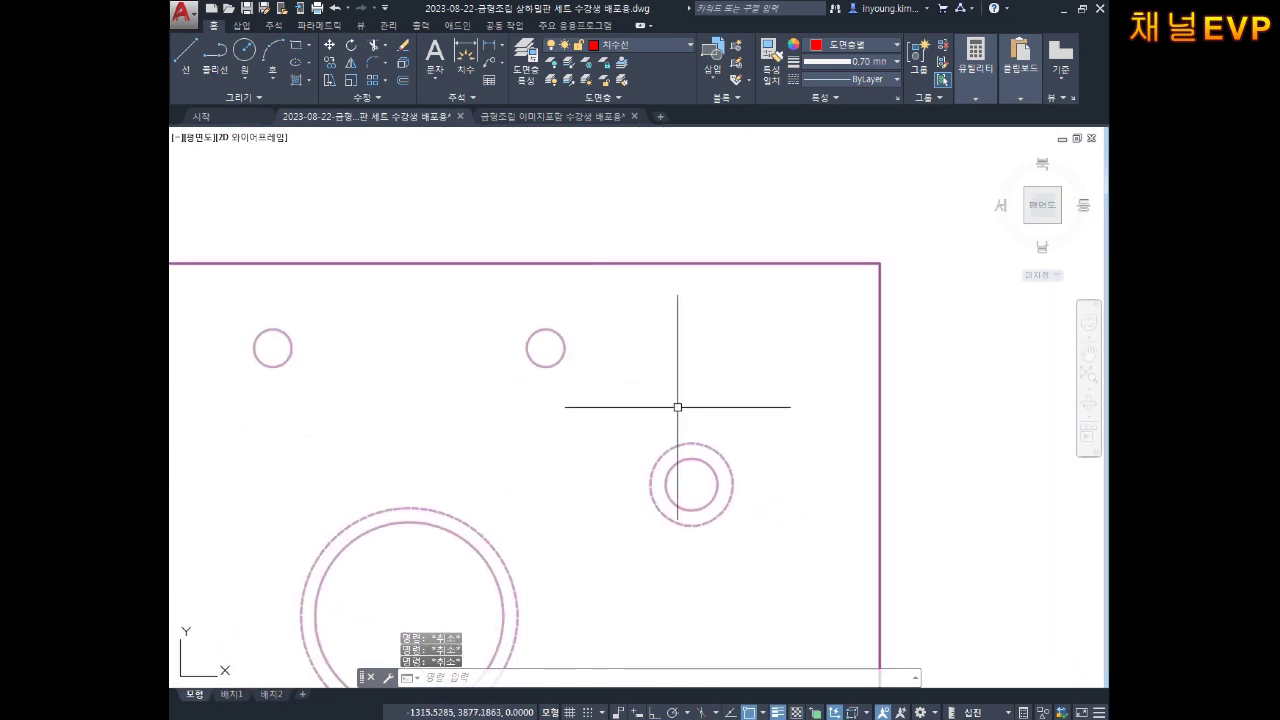
{"action": "type", "text": "ㅁli"}
{"action": "key", "text": "Return"}
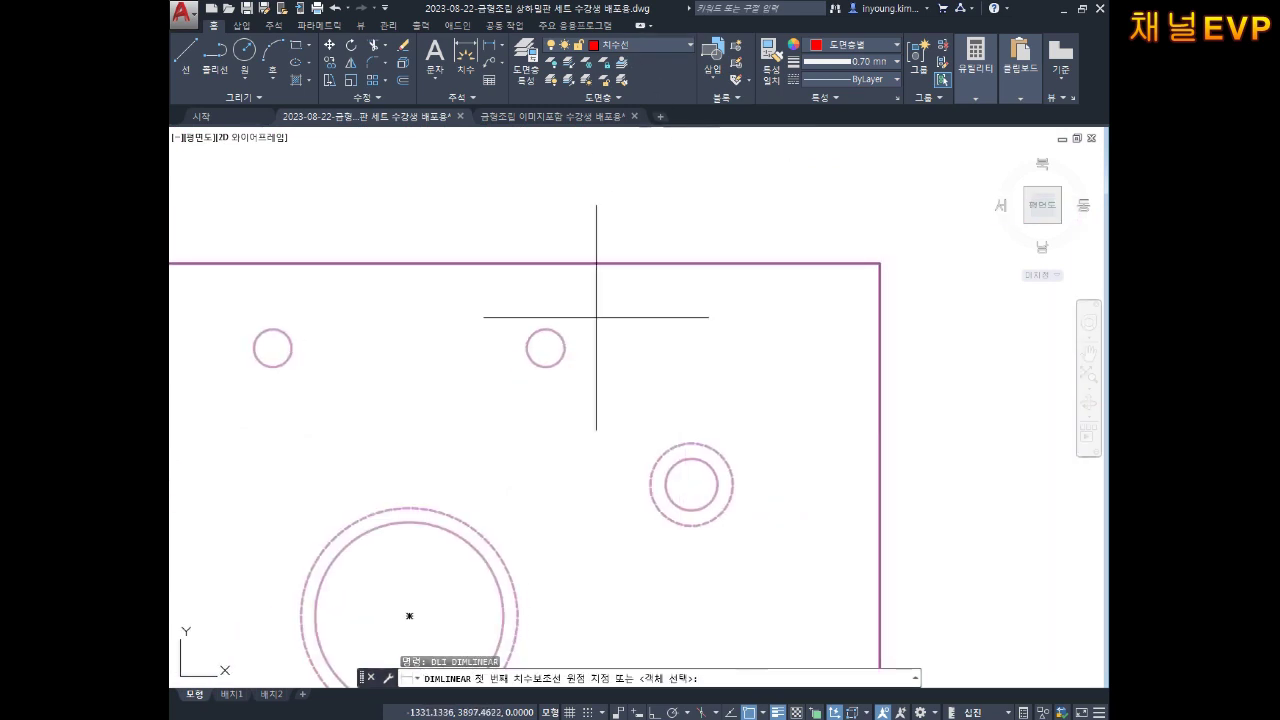
{"action": "left_click", "coordinate": [546, 348]}
{"action": "left_click", "coordinate": [879, 348]}
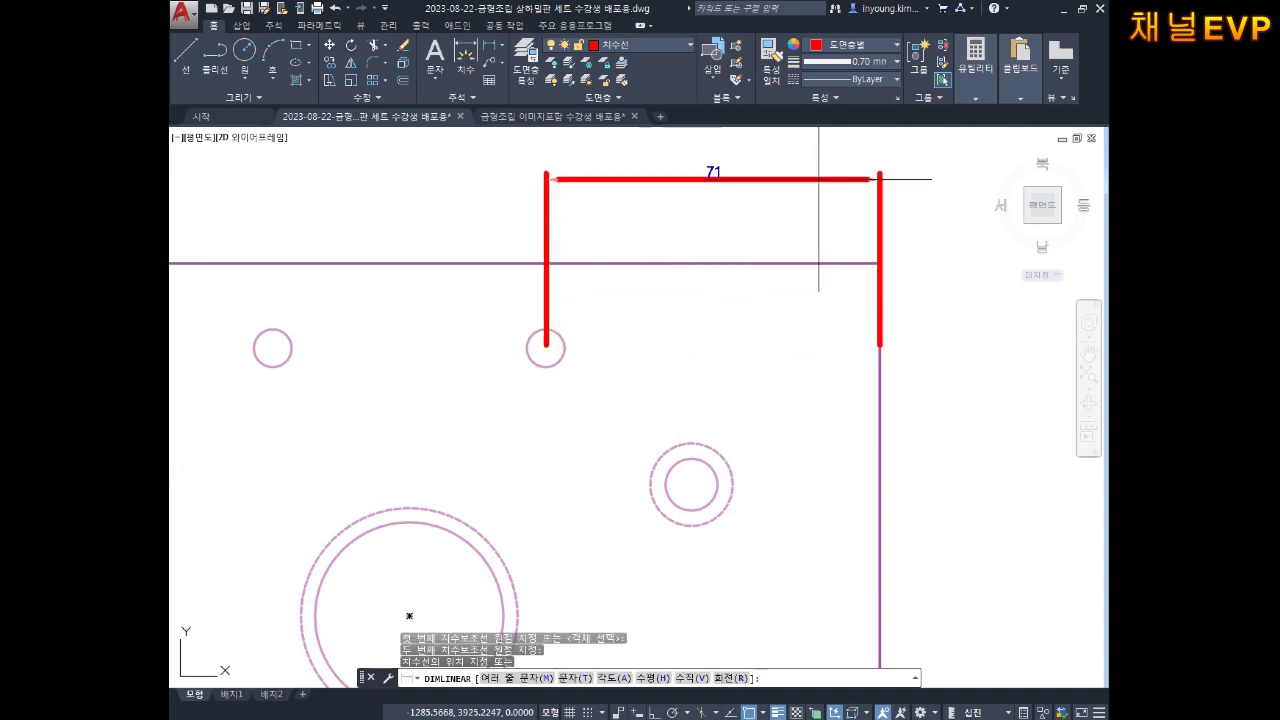
{"action": "left_click", "coordinate": [760, 178]}
{"action": "key", "text": "Return"}
{"action": "middle_click_drag", "start_coordinate": [636, 297], "coordinate": [677, 329]}
{"action": "left_click", "coordinate": [573, 297]}
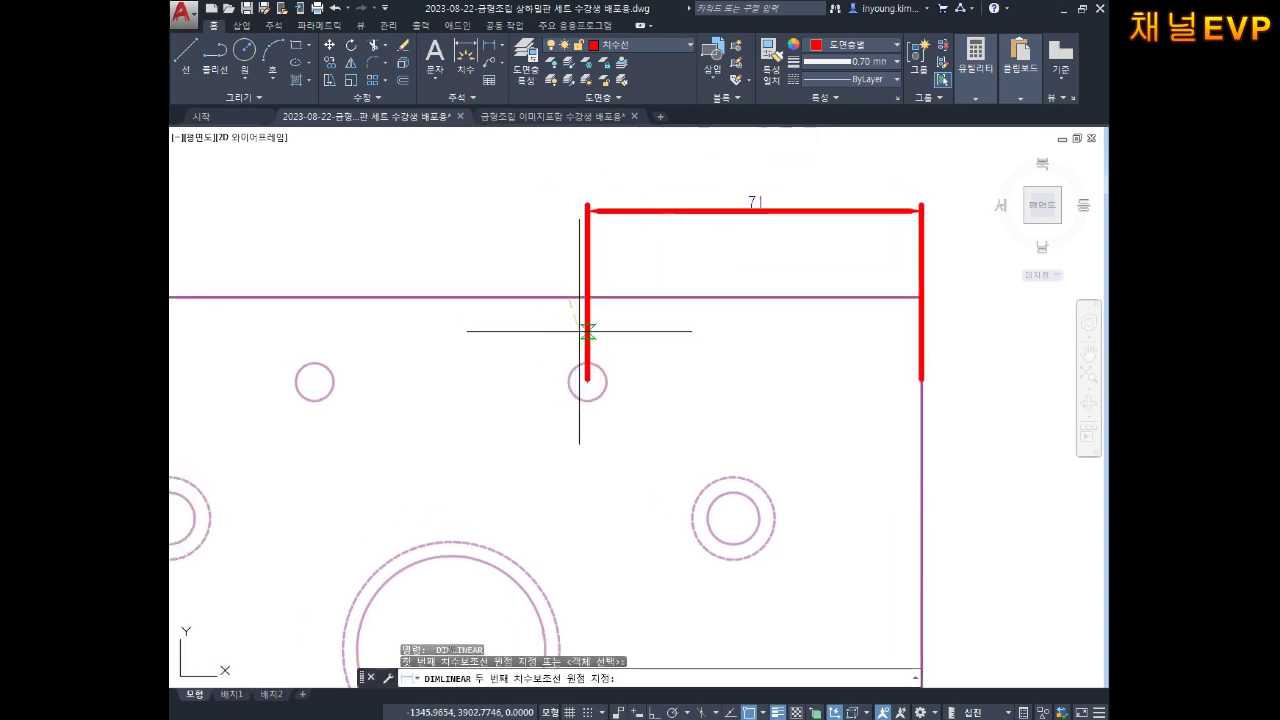
{"action": "left_click", "coordinate": [588, 381]}
{"action": "left_click", "coordinate": [487, 358]}
{"action": "key", "text": "Escape"}
{"action": "key", "text": "Escape"}
Grip-move the 71 dimension down to the hole-centre height.
{"action": "middle_click_drag", "start_coordinate": [800, 383], "coordinate": [639, 366]}
{"action": "key", "text": "Escape"}
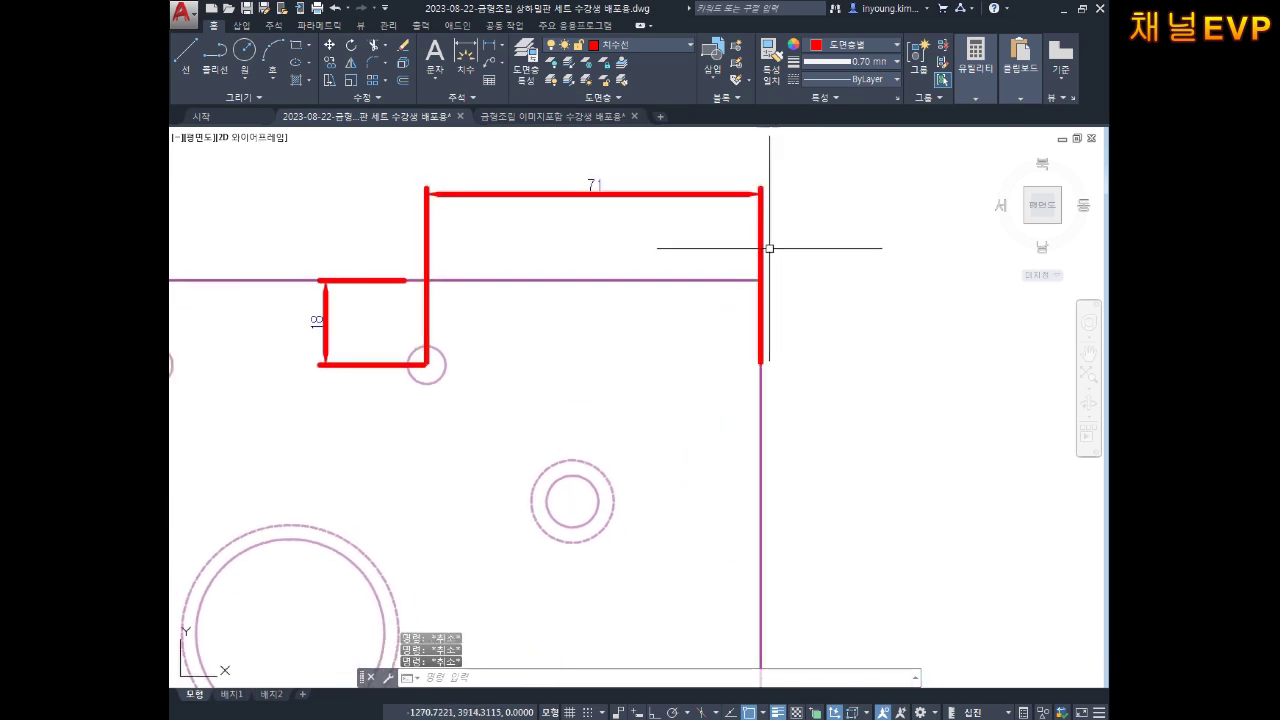
{"action": "left_click", "coordinate": [595, 193]}
{"action": "left_click", "coordinate": [316, 321]}
{"action": "key", "text": "Escape"}
{"action": "left_click", "coordinate": [622, 186]}
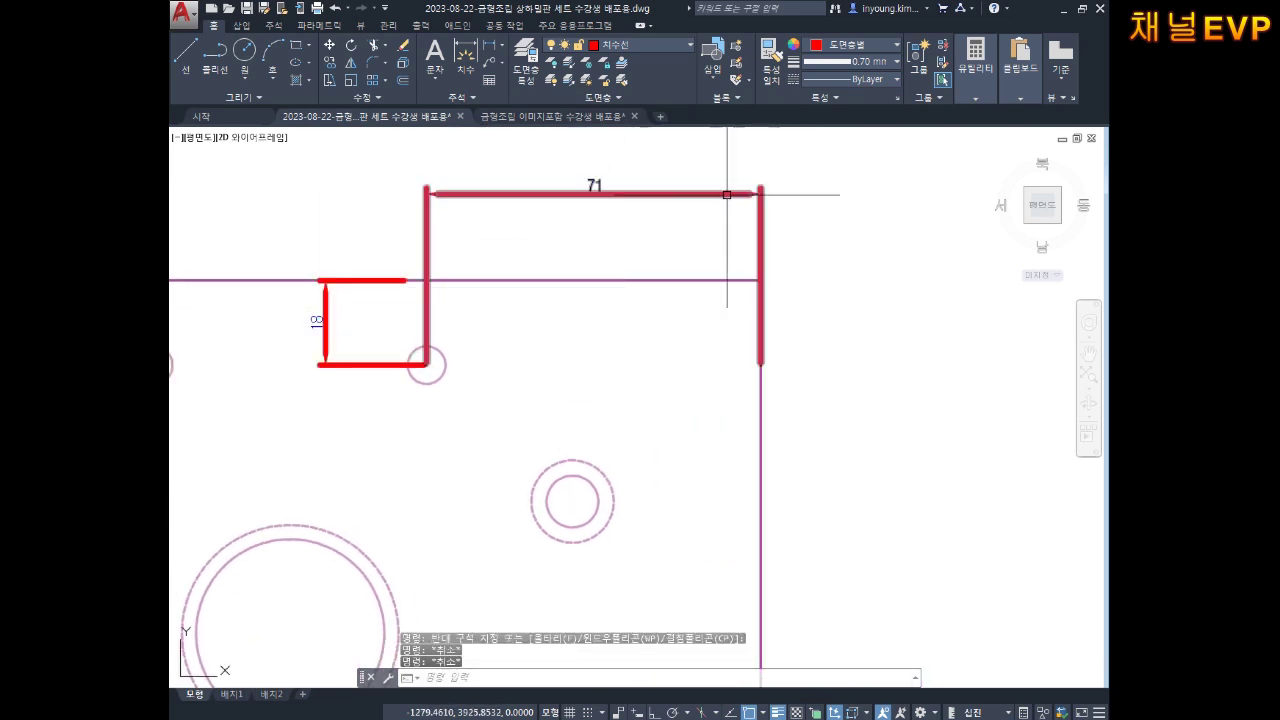
{"action": "left_click", "coordinate": [745, 215]}
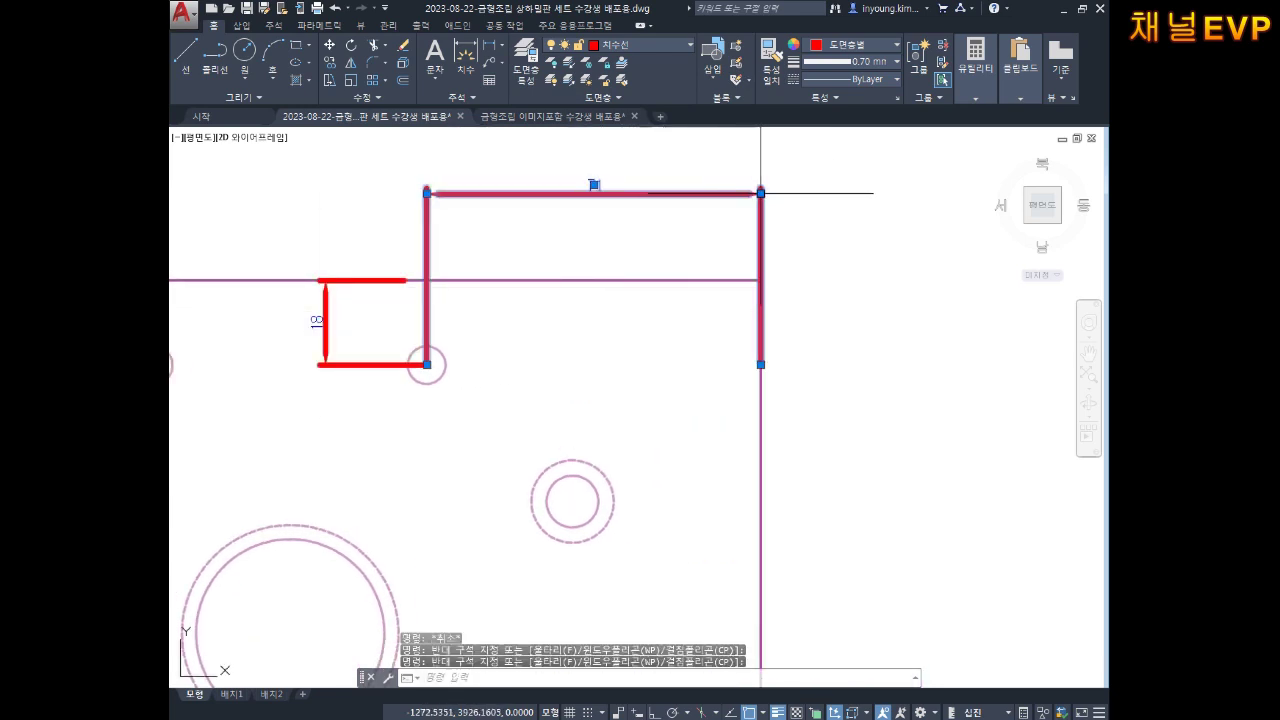
{"action": "left_click", "coordinate": [594, 184]}
{"action": "left_click", "coordinate": [737, 361]}
{"action": "key", "text": "Escape"}
{"action": "key", "text": "Escape"}
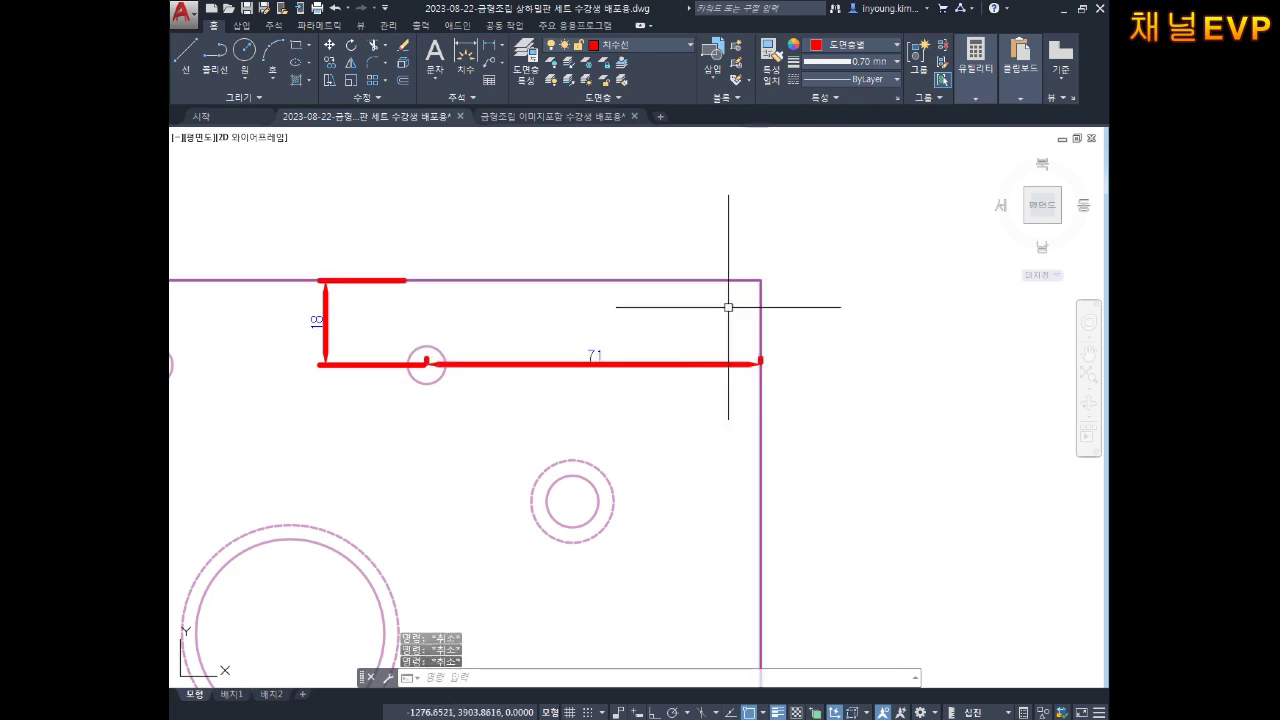
{"action": "middle_click_drag", "start_coordinate": [728, 307], "coordinate": [781, 294]}
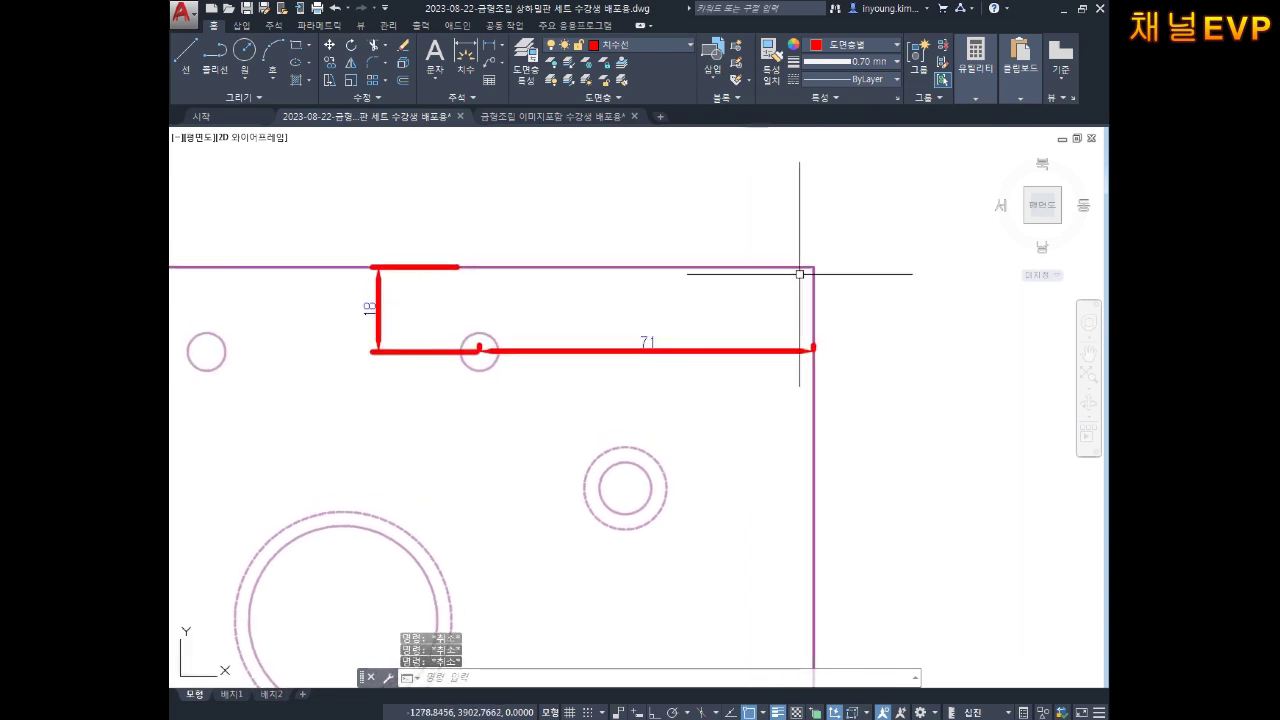
Draw a circle (C) marking the plate's top-right corner.
{"action": "type", "text": "c"}
{"action": "key", "text": "Return"}
{"action": "left_click", "coordinate": [813, 267]}
{"action": "left_click", "coordinate": [845, 224]}
{"action": "key", "text": "Escape"}
{"action": "key", "text": "Escape"}
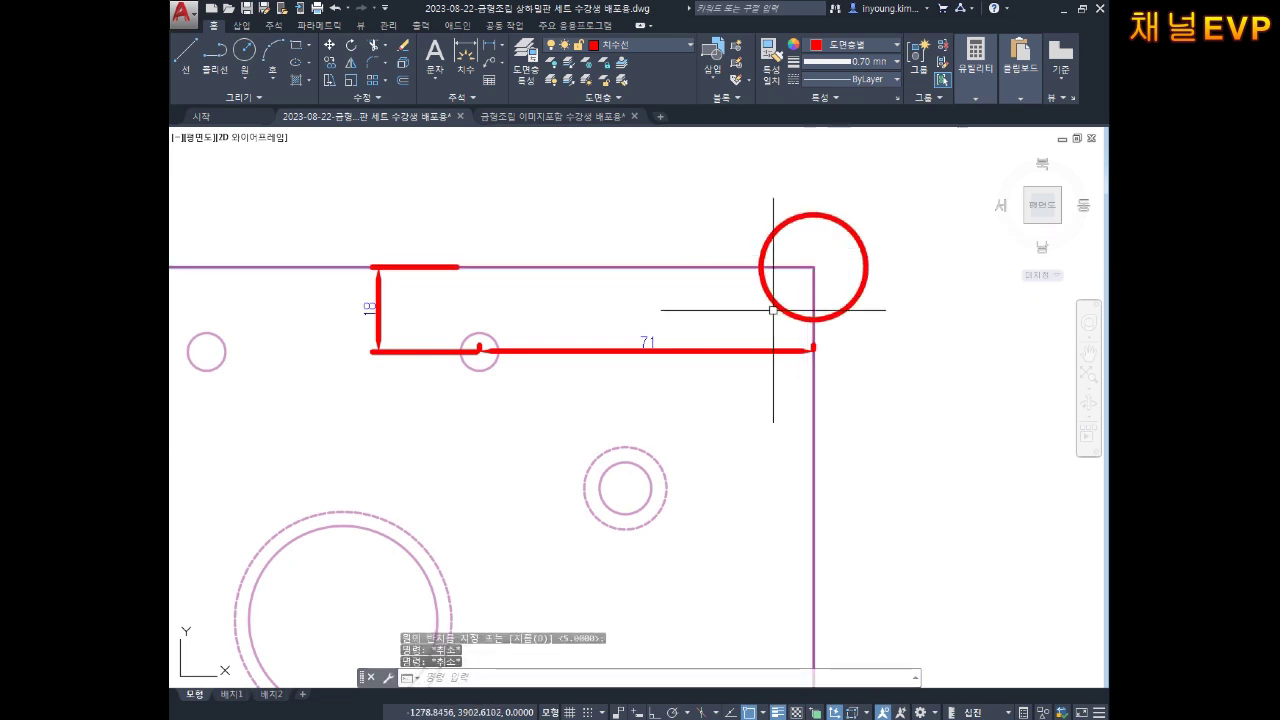
Move the 71 dimension lower so it sits below the bolt hole.
{"action": "left_click", "coordinate": [636, 356]}
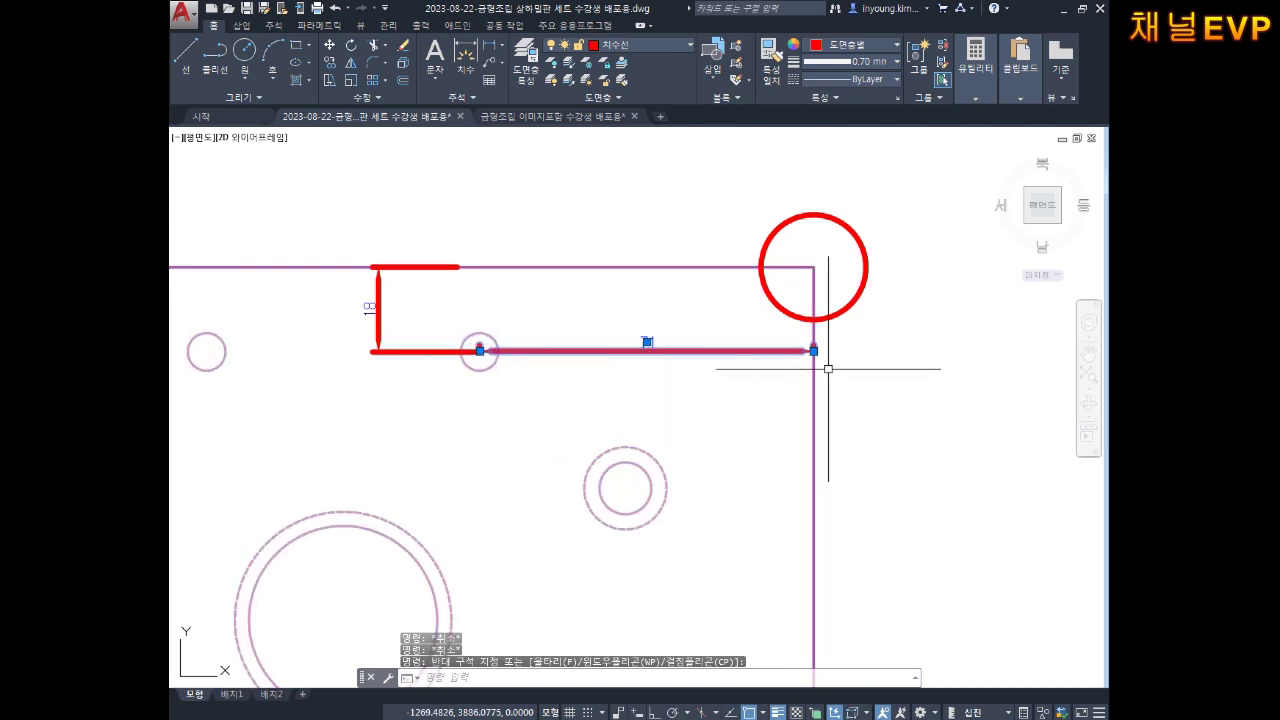
{"action": "left_click", "coordinate": [813, 350]}
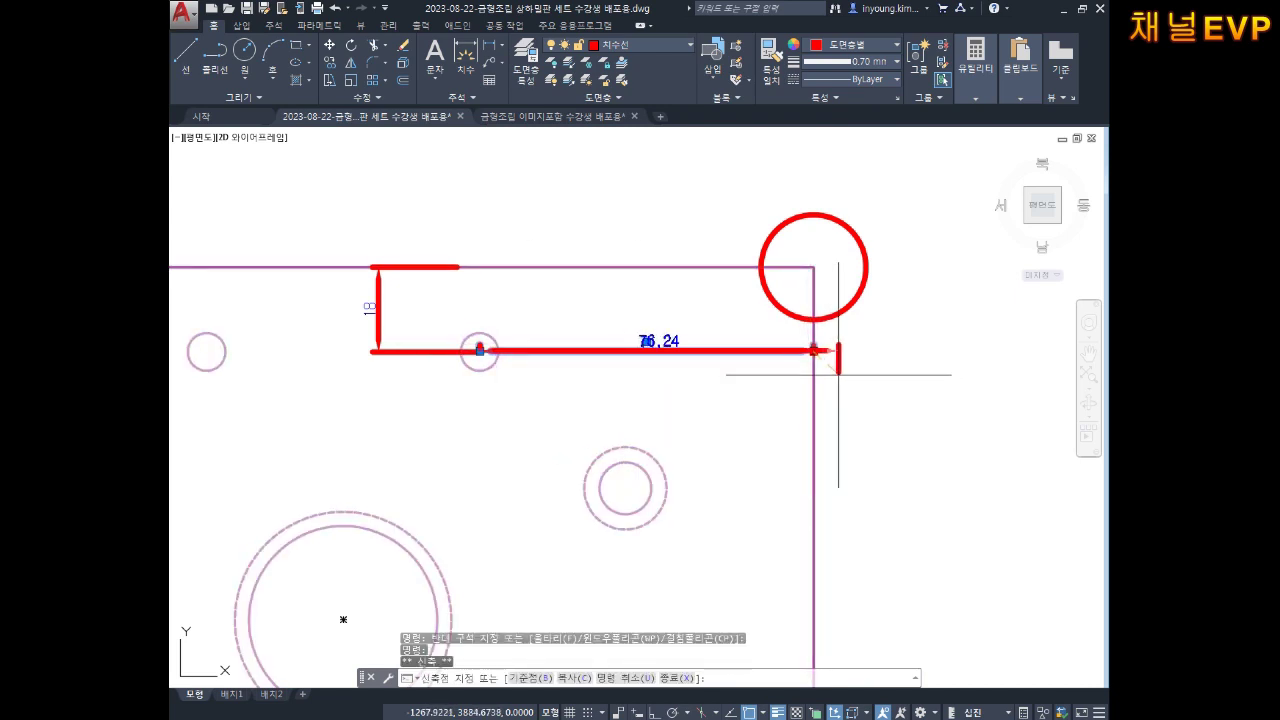
{"action": "key", "text": "Escape"}
{"action": "key", "text": "Escape"}
{"action": "left_click", "coordinate": [792, 336]}
{"action": "left_click", "coordinate": [768, 370]}
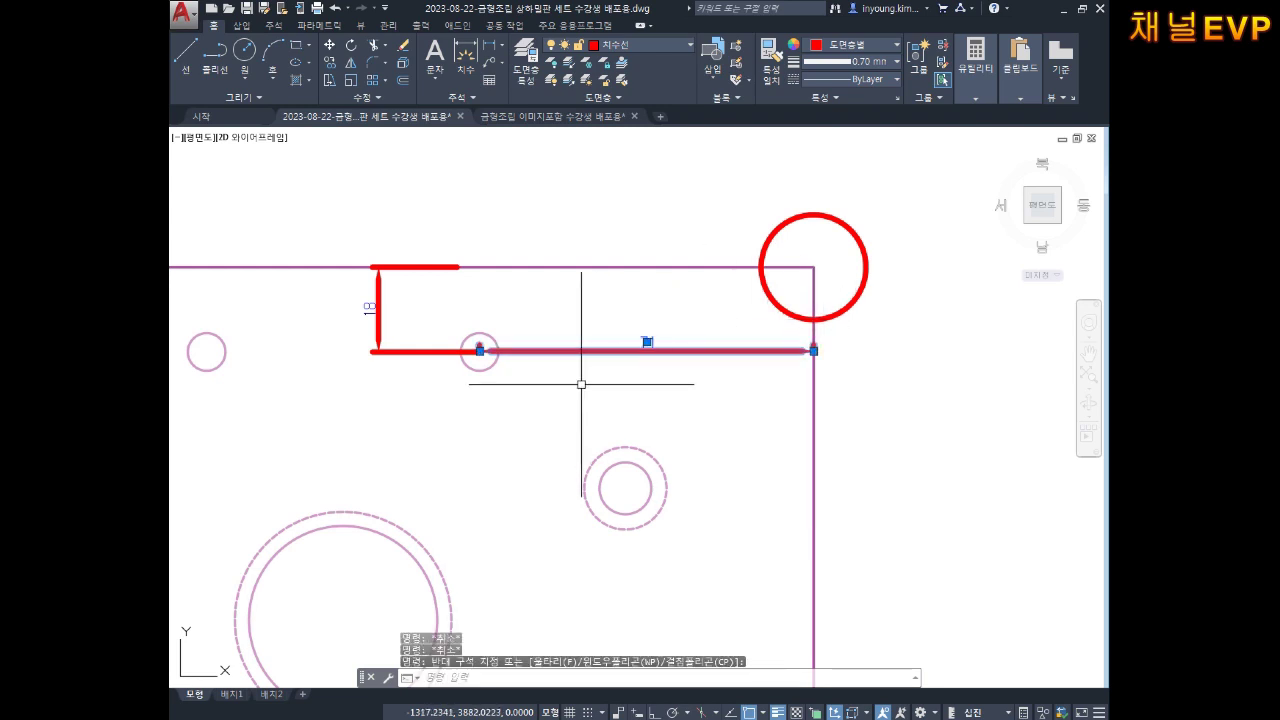
{"action": "left_click", "coordinate": [647, 342]}
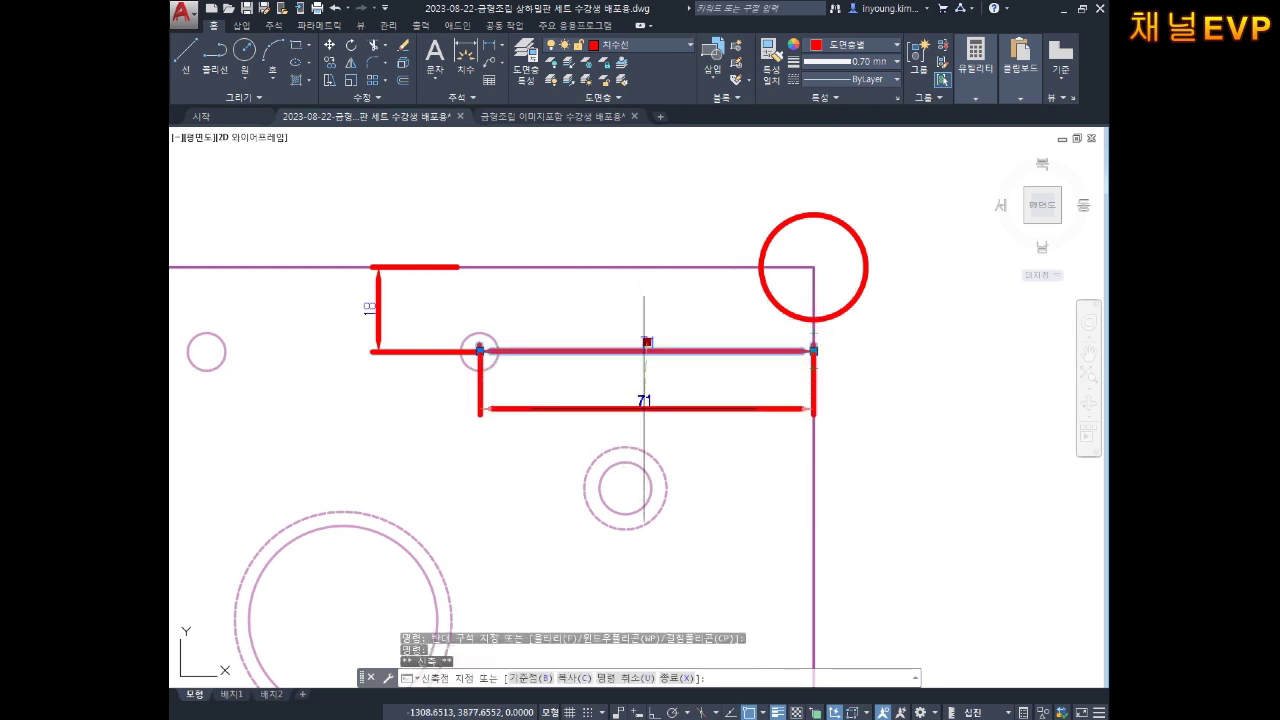
{"action": "left_click", "coordinate": [647, 408]}
{"action": "key", "text": "Escape"}
Set the 71 and 18 dimensions' colour to ByBlock and review their lineweight.
{"action": "left_click", "coordinate": [621, 350]}
{"action": "left_click", "coordinate": [564, 412]}
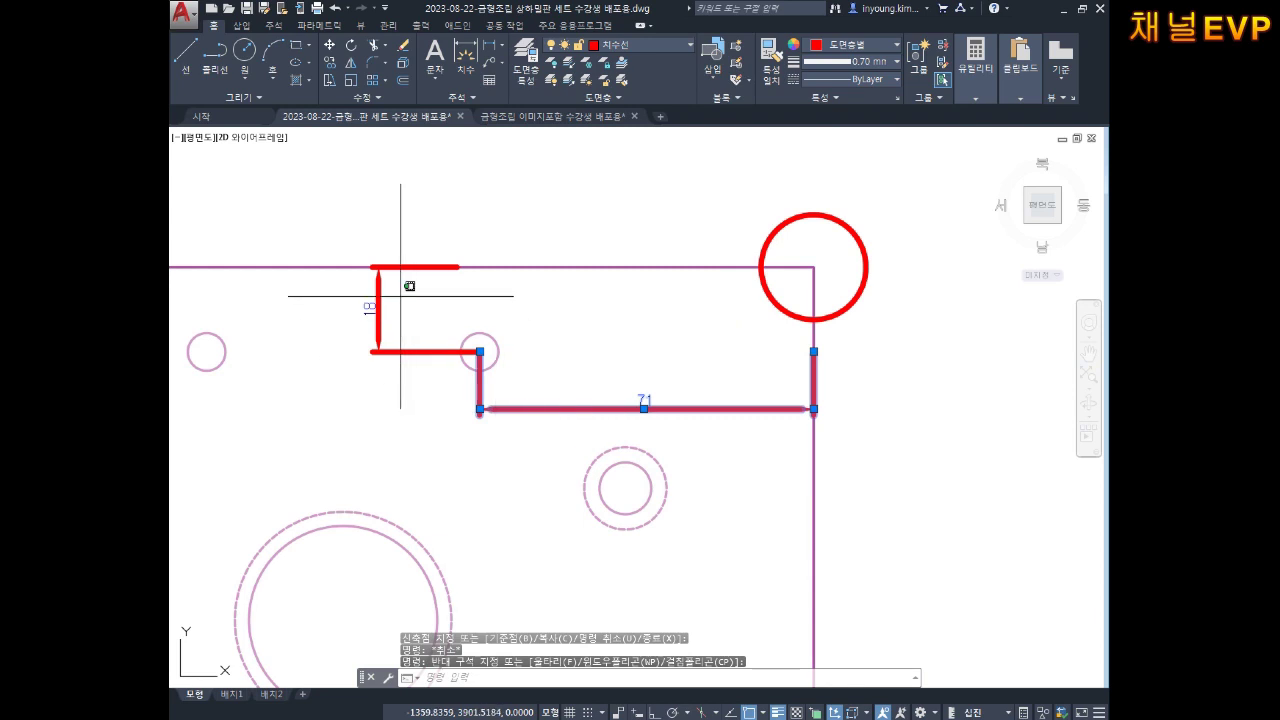
{"action": "left_click", "coordinate": [403, 296]}
{"action": "left_click", "coordinate": [842, 54]}
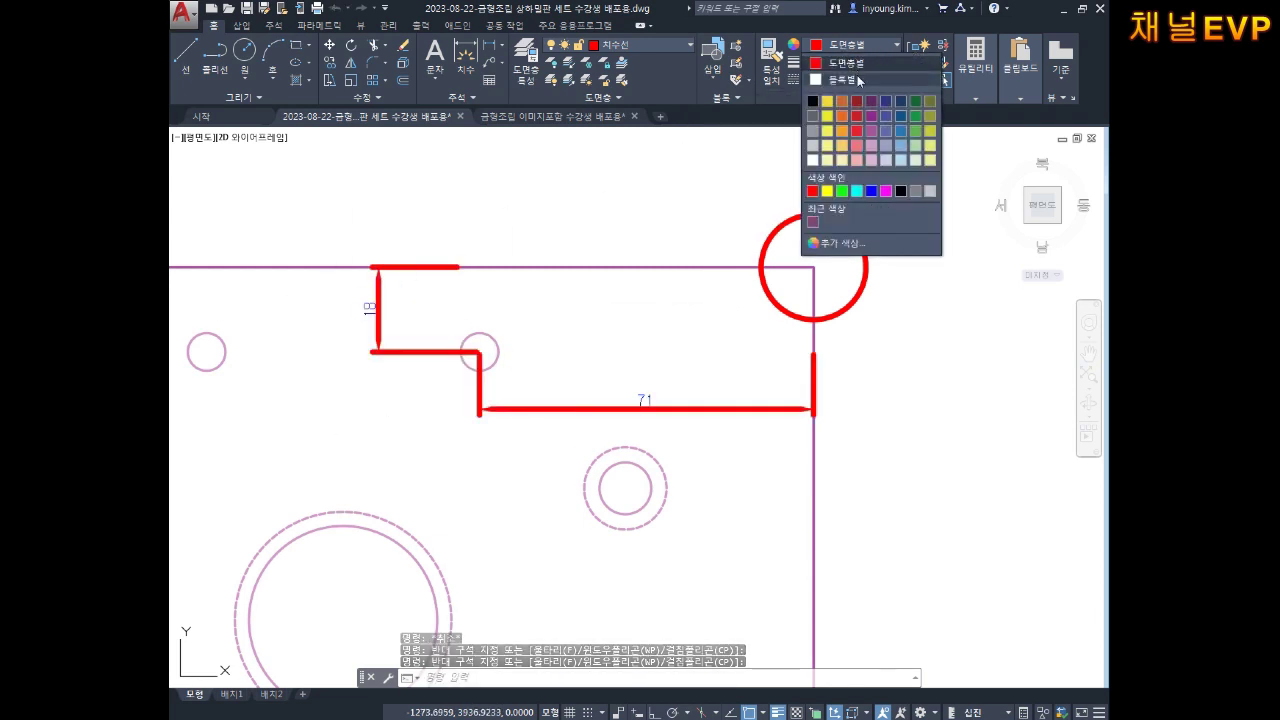
{"action": "left_click", "coordinate": [858, 77]}
{"action": "left_click", "coordinate": [856, 63]}
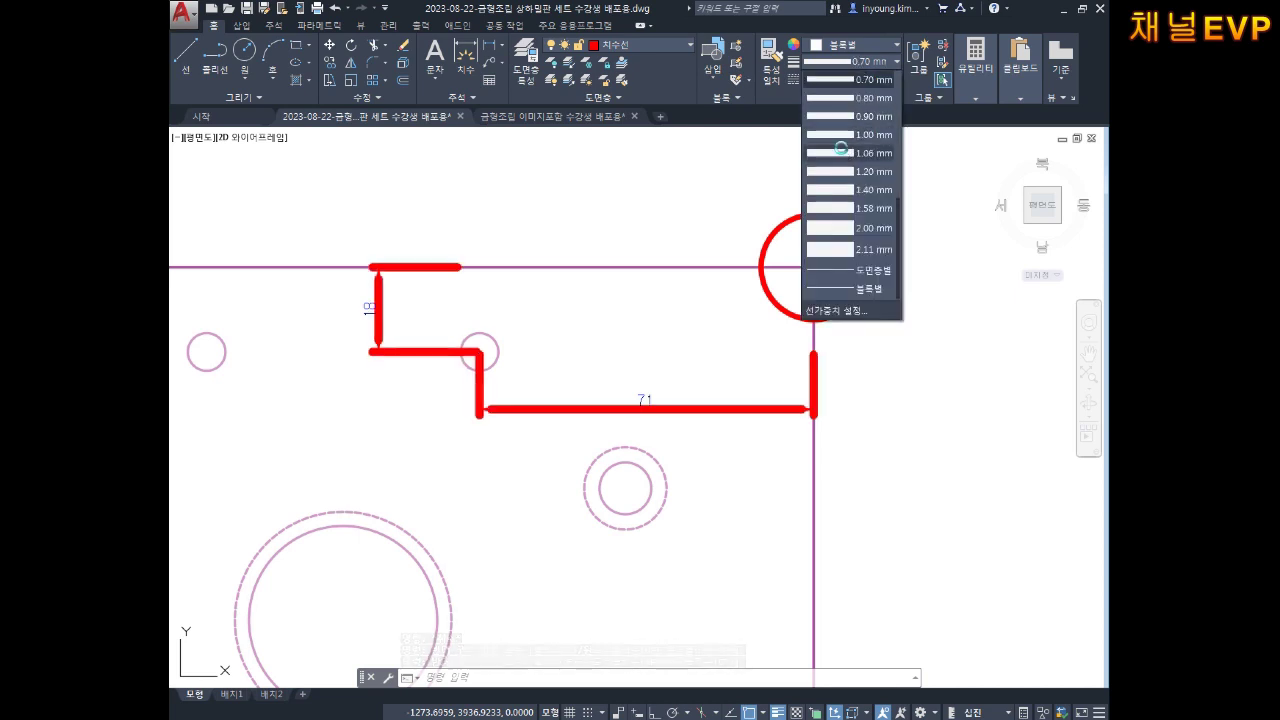
{"action": "key", "text": "Escape"}
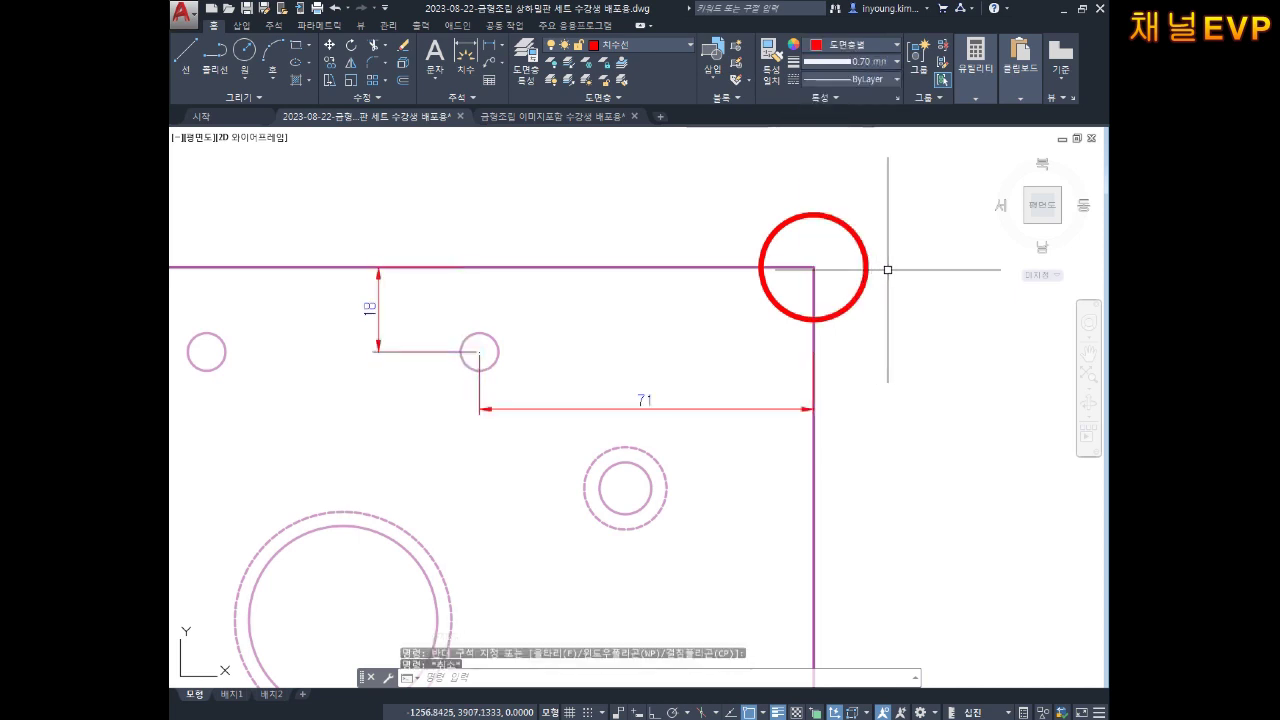
Deselect the restyled dimensions and pan up until the A datum box is in view.
{"action": "key", "text": "Escape"}
{"action": "scroll", "coordinate": [803, 300], "scroll_direction": "down", "scroll_amount": 4}
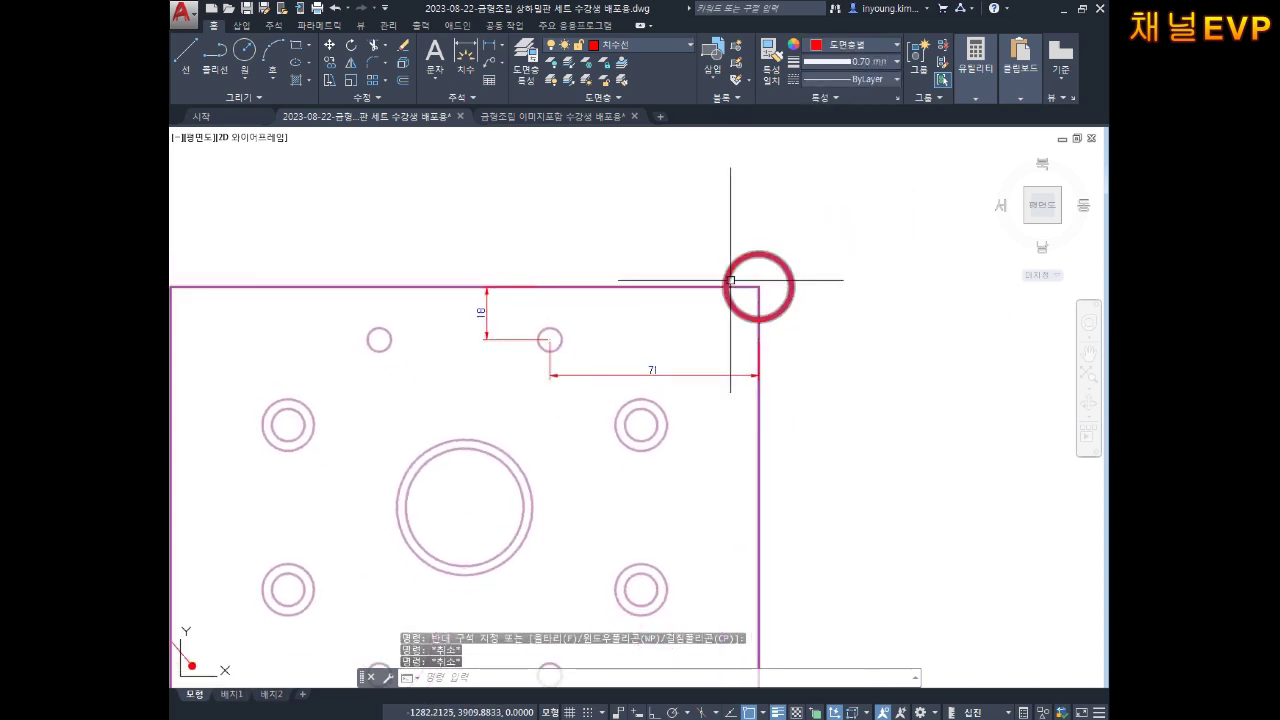
{"action": "scroll", "coordinate": [655, 294], "scroll_direction": "down", "scroll_amount": 1}
{"action": "scroll", "coordinate": [645, 290], "scroll_direction": "down", "scroll_amount": 1}
{"action": "scroll", "coordinate": [626, 278], "scroll_direction": "down", "scroll_amount": 1}
{"action": "mouse_move", "coordinate": [626, 278]}
{"action": "middle_mouse_down"}
{"action": "mouse_move", "coordinate": [609, 334]}
{"action": "mouse_move", "coordinate": [628, 345]}
{"action": "middle_mouse_up"}
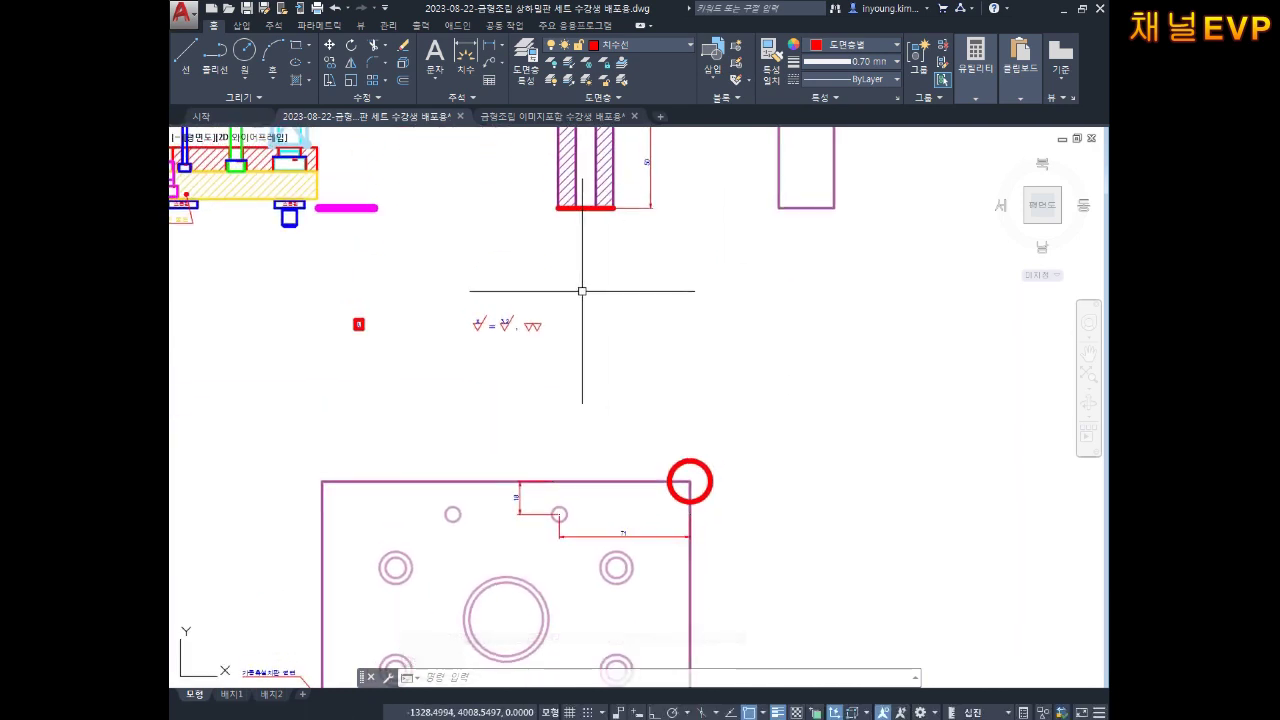
{"action": "middle_click_drag", "start_coordinate": [582, 291], "coordinate": [585, 416]}
{"action": "middle_click_drag", "start_coordinate": [628, 296], "coordinate": [729, 389]}
{"action": "middle_click_drag", "start_coordinate": [571, 404], "coordinate": [608, 304]}
{"action": "scroll", "coordinate": [542, 376], "scroll_direction": "up", "scroll_amount": 3}
{"action": "scroll", "coordinate": [485, 453], "scroll_direction": "up", "scroll_amount": 4}
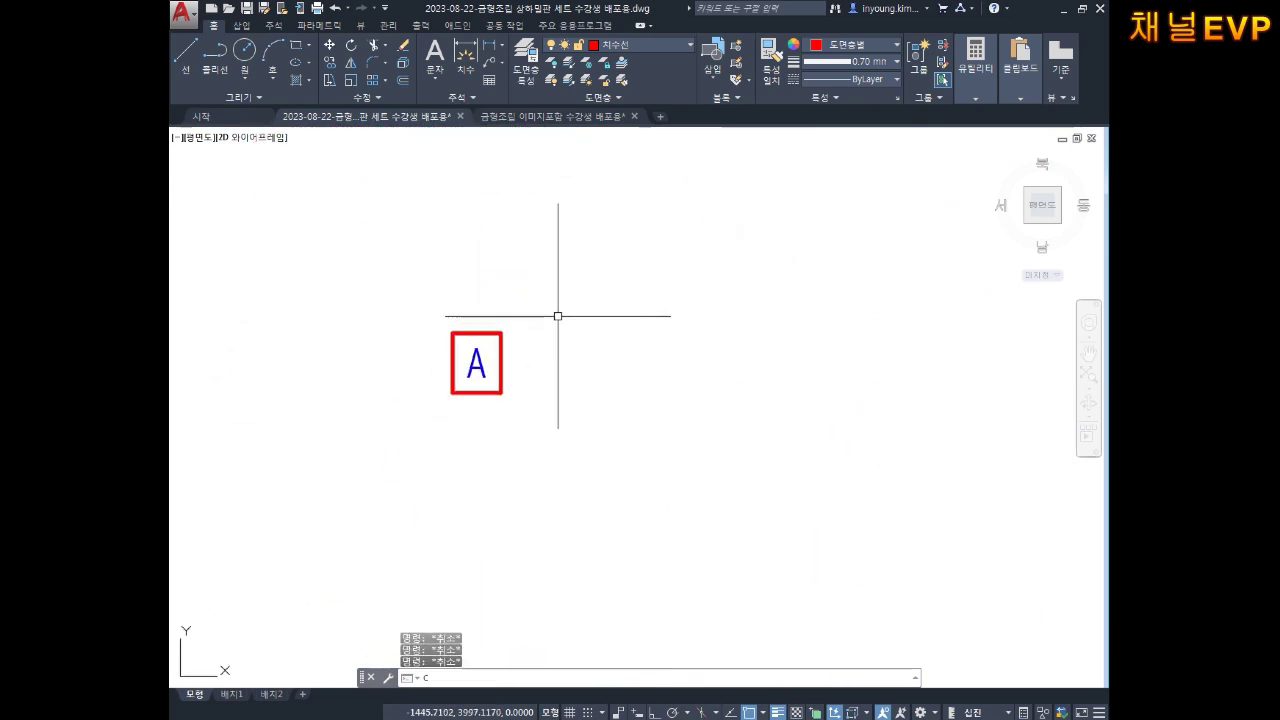
Copy the A datum box to a spot below the plate's section view.
{"action": "type", "text": "o"}
{"action": "key", "text": "Return"}
{"action": "left_click", "coordinate": [551, 271]}
{"action": "left_click", "coordinate": [476, 362]}
{"action": "key", "text": "Return"}
{"action": "scroll", "coordinate": [476, 362], "scroll_direction": "down", "scroll_amount": 5}
{"action": "mouse_move", "coordinate": [673, 414]}
{"action": "middle_mouse_down"}
{"action": "mouse_move", "coordinate": [609, 294]}
{"action": "mouse_move", "coordinate": [647, 247]}
{"action": "middle_mouse_up"}
{"action": "scroll", "coordinate": [600, 586], "scroll_direction": "up", "scroll_amount": 5}
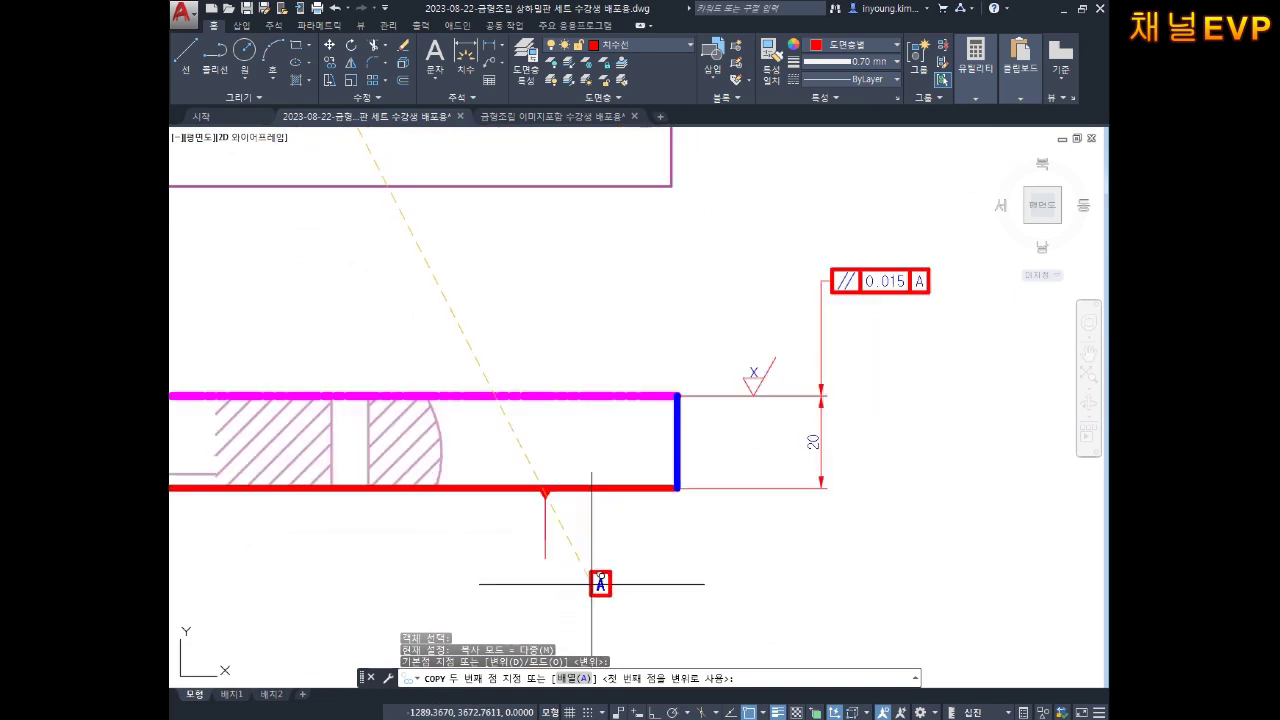
{"action": "left_click", "coordinate": [625, 532]}
{"action": "key", "text": "Escape"}
Move the A box by its top midpoint so it hangs under the red leader's end.
{"action": "key", "text": "Return"}
{"action": "left_click", "coordinate": [629, 533]}
{"action": "left_click", "coordinate": [586, 563]}
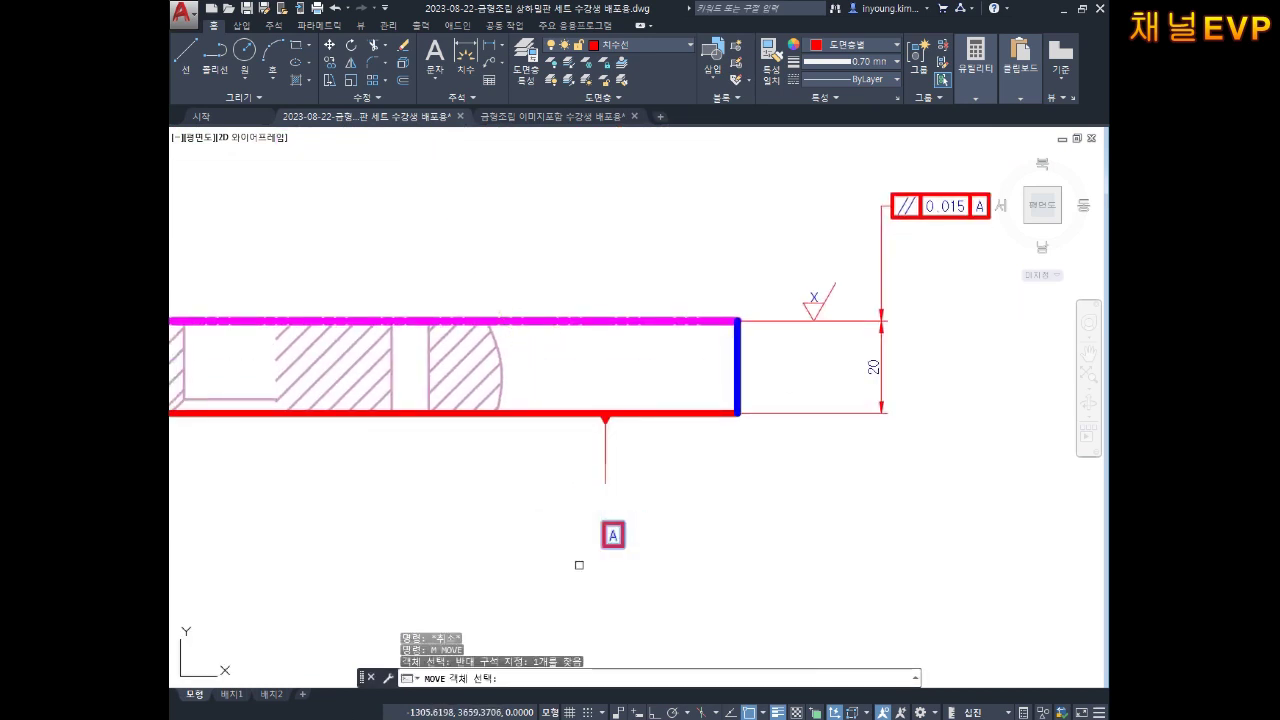
{"action": "key", "text": "Return"}
{"action": "type", "text": "v"}
{"action": "scroll", "coordinate": [624, 538], "scroll_direction": "up", "scroll_amount": 4}
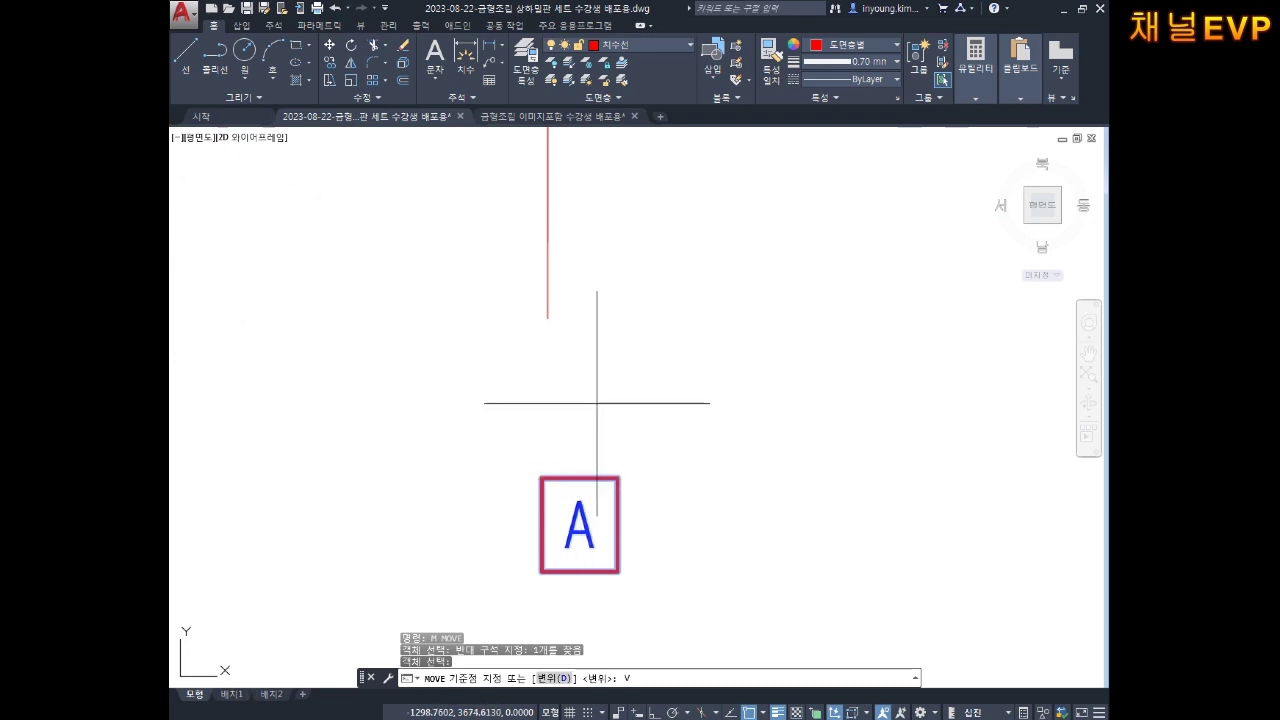
{"action": "key", "text": "Escape"}
{"action": "key", "text": "Escape"}
{"action": "key", "text": "Return"}
{"action": "left_click", "coordinate": [541, 555]}
{"action": "key", "text": "Return"}
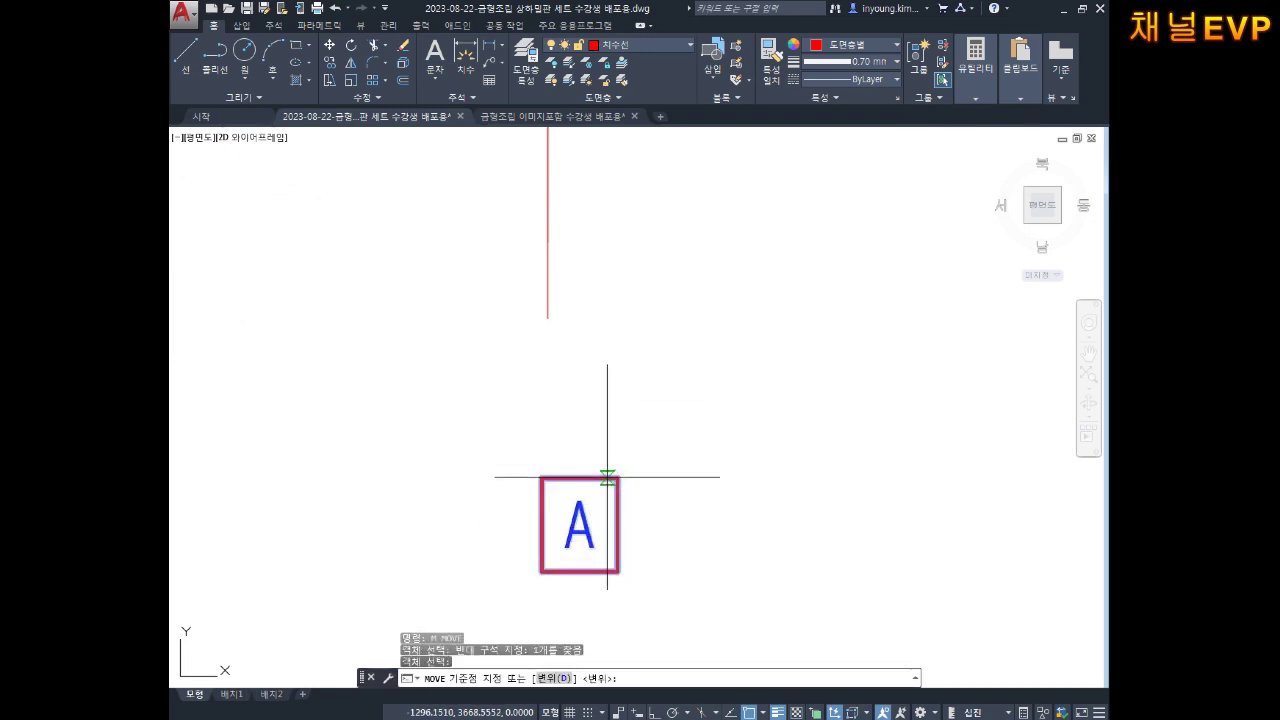
{"action": "left_click", "coordinate": [578, 478]}
{"action": "left_click", "coordinate": [549, 320]}
Start a circle beside the A box by mistake, then cancel it.
{"action": "middle_click_drag", "start_coordinate": [632, 333], "coordinate": [650, 420]}
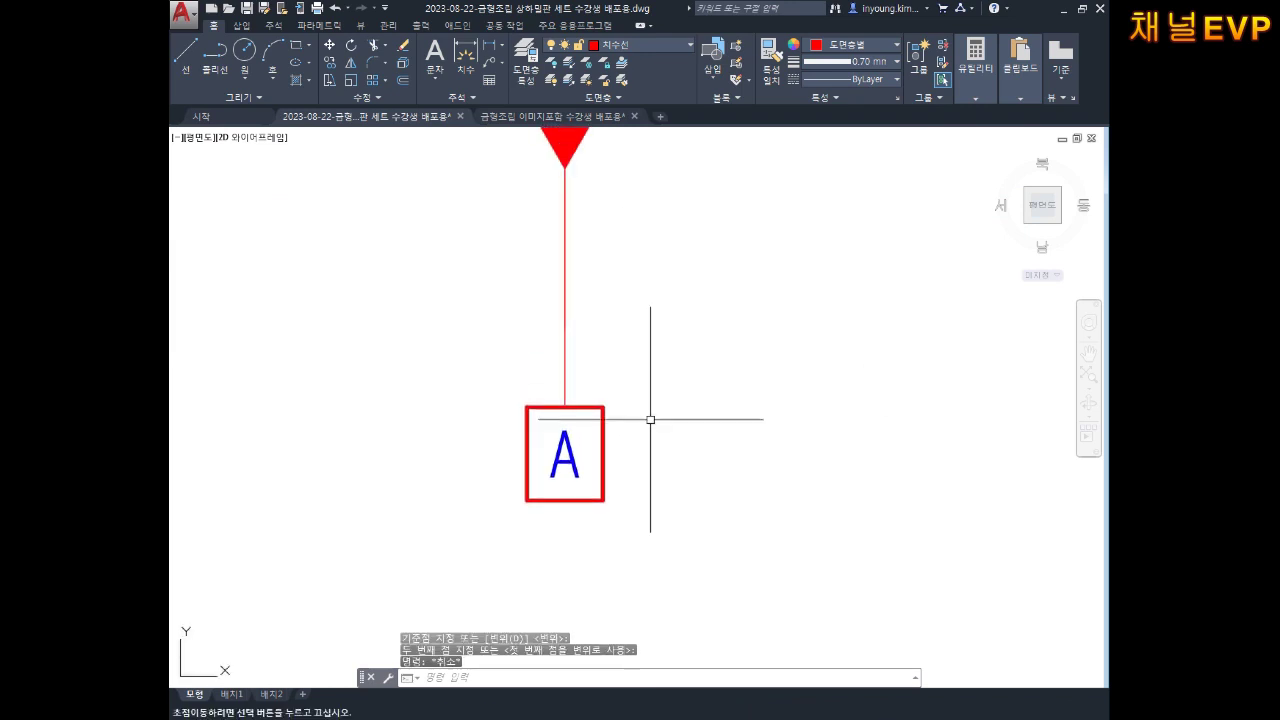
{"action": "type", "text": "c"}
{"action": "key", "text": "Return"}
{"action": "left_click", "coordinate": [636, 290]}
{"action": "key", "text": "Escape"}
{"action": "key", "text": "Escape"}
{"action": "key", "text": "Escape"}
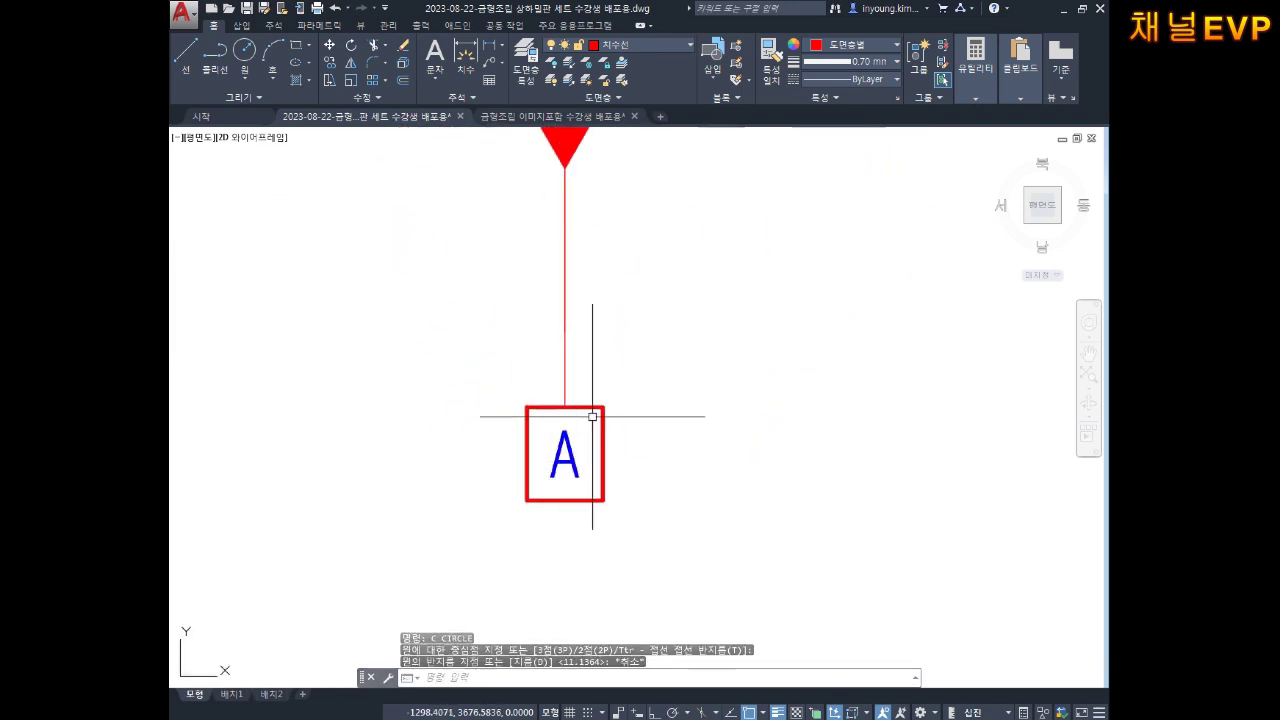
Window-select the whole A marker with CO and carry a copy toward the plate's top-right corner.
{"action": "type", "text": "co"}
{"action": "key", "text": "Return"}
{"action": "left_click", "coordinate": [690, 298]}
{"action": "left_click", "coordinate": [471, 520]}
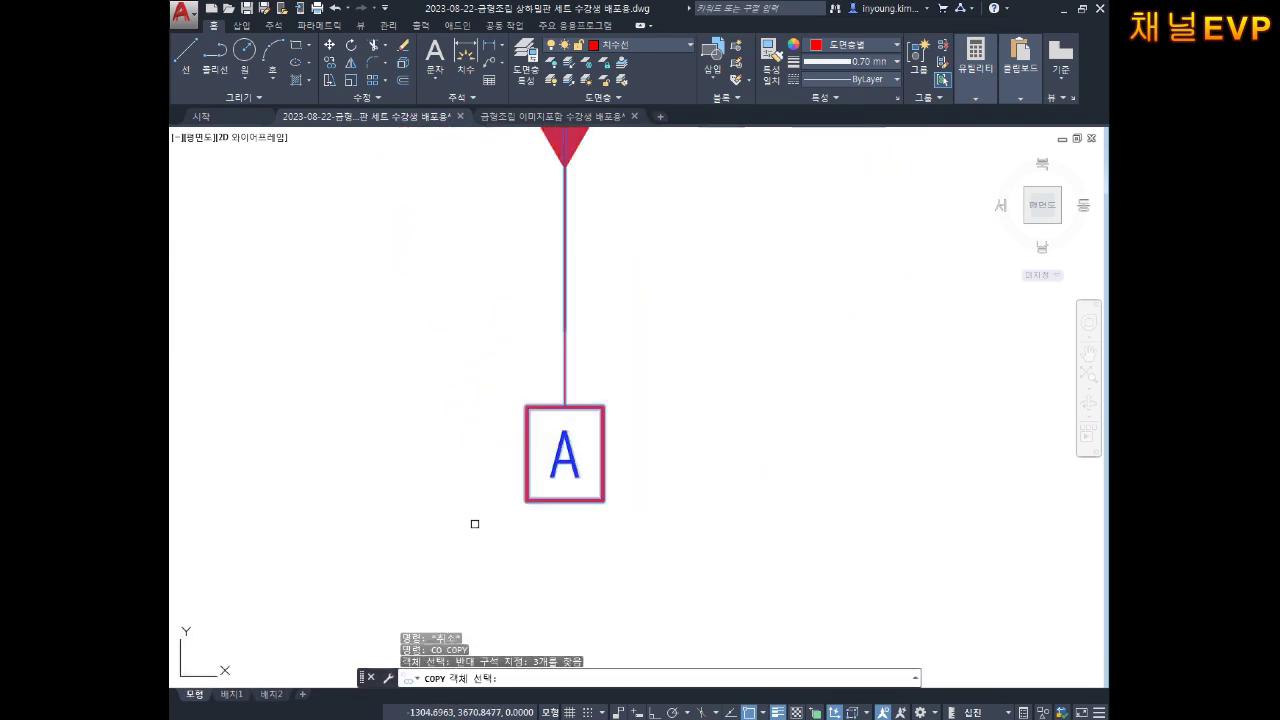
{"action": "key", "text": "Return"}
{"action": "left_click", "coordinate": [598, 370]}
{"action": "scroll", "coordinate": [674, 319], "scroll_direction": "down", "scroll_amount": 3}
{"action": "scroll", "coordinate": [668, 480], "scroll_direction": "down", "scroll_amount": 3}
{"action": "middle_click_drag", "start_coordinate": [668, 386], "coordinate": [695, 500]}
{"action": "scroll", "coordinate": [710, 340], "scroll_direction": "up", "scroll_amount": 2}
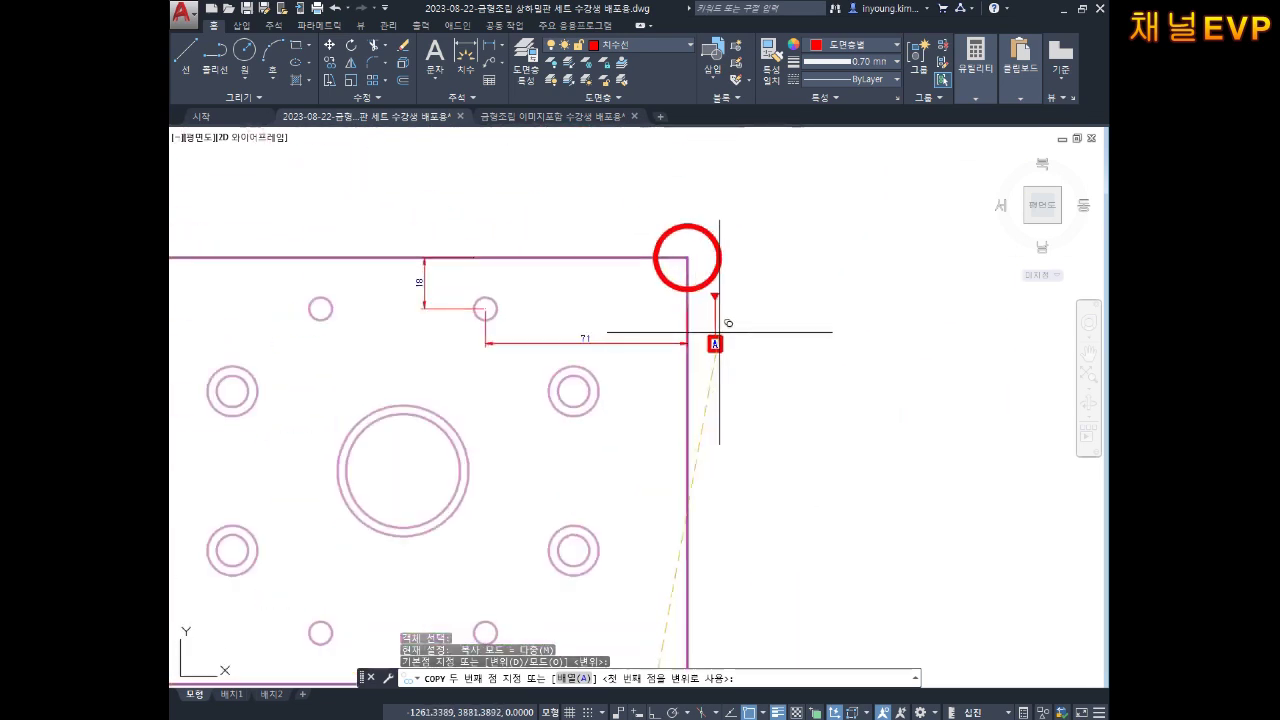
Drop the copy of the A marker above the plate.
{"action": "scroll", "coordinate": [648, 405], "scroll_direction": "up", "scroll_amount": 1}
{"action": "left_click", "coordinate": [612, 331]}
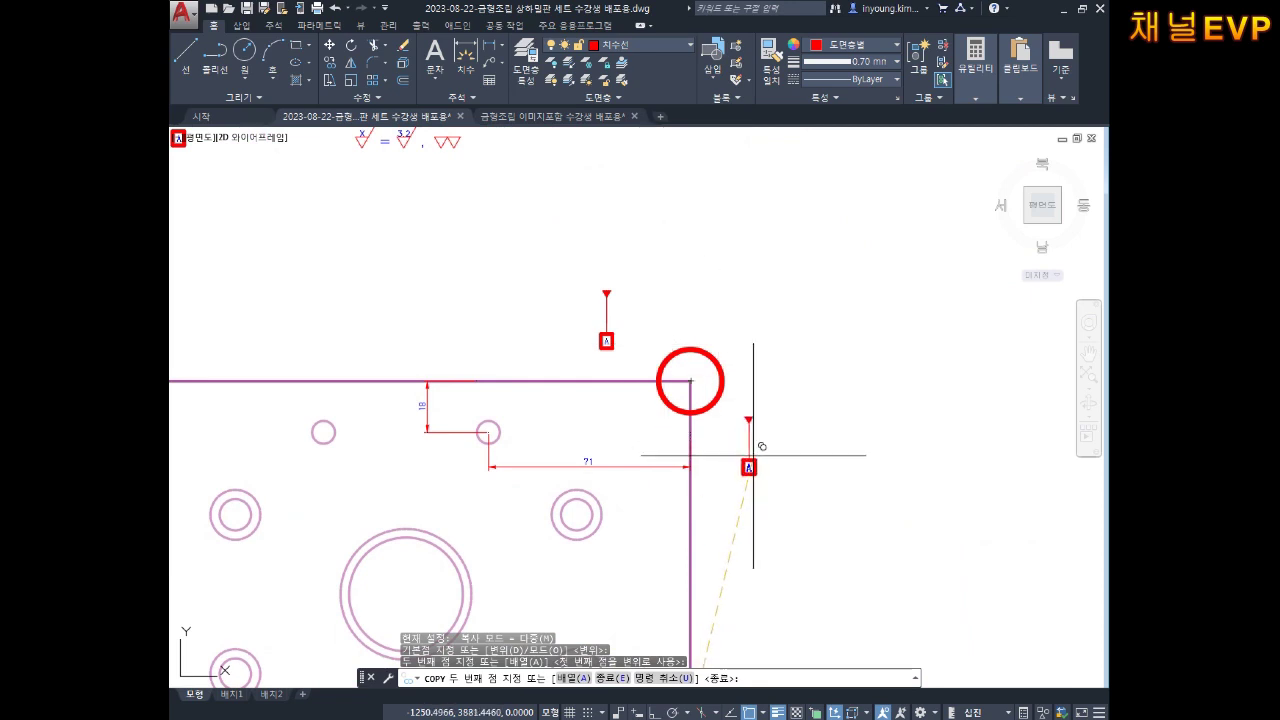
{"action": "key", "text": "Escape"}
{"action": "key", "text": "Escape"}
{"action": "scroll", "coordinate": [608, 321], "scroll_direction": "up", "scroll_amount": 5}
{"action": "key", "text": "Escape"}
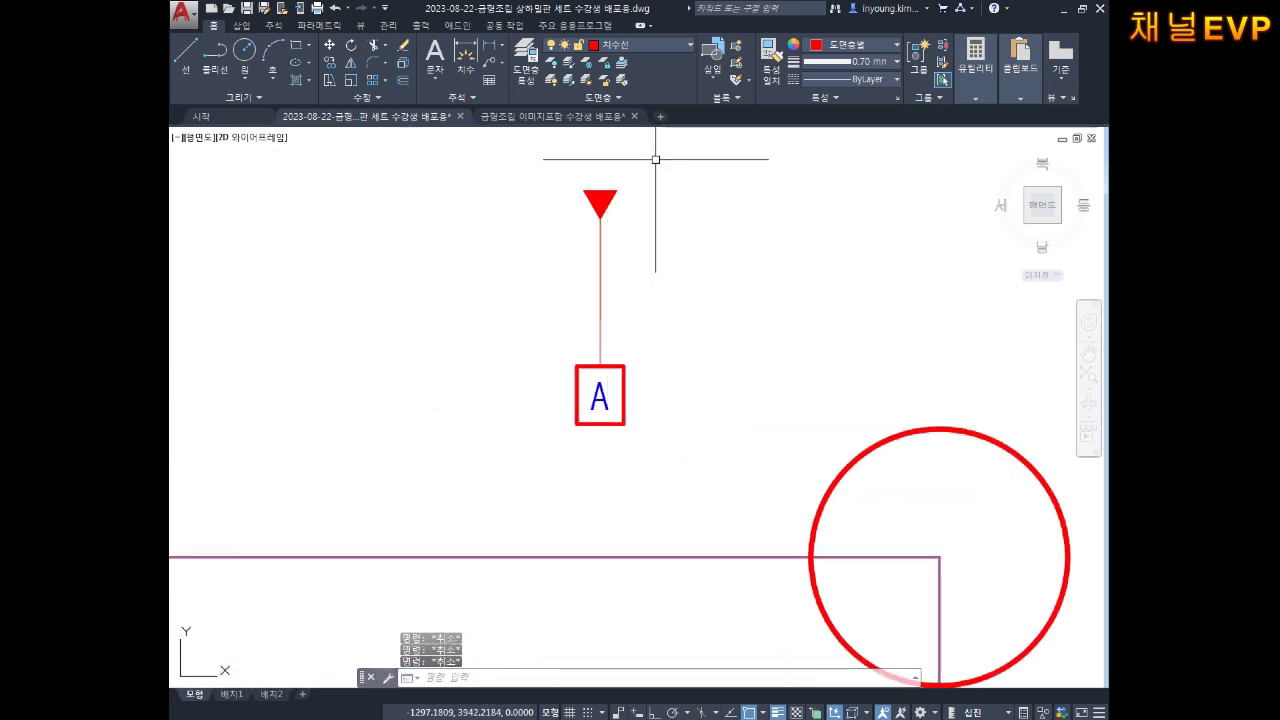
{"action": "left_click", "coordinate": [613, 203]}
{"action": "key", "text": "Escape"}
{"action": "key", "text": "Escape"}
Rotate the copied leader and arrowhead 180° about the box's bottom midpoint.
{"action": "type", "text": "ro"}
{"action": "key", "text": "Return"}
{"action": "left_click", "coordinate": [672, 210]}
{"action": "left_click", "coordinate": [598, 262]}
{"action": "key", "text": "Return"}
{"action": "left_click", "coordinate": [600, 425]}
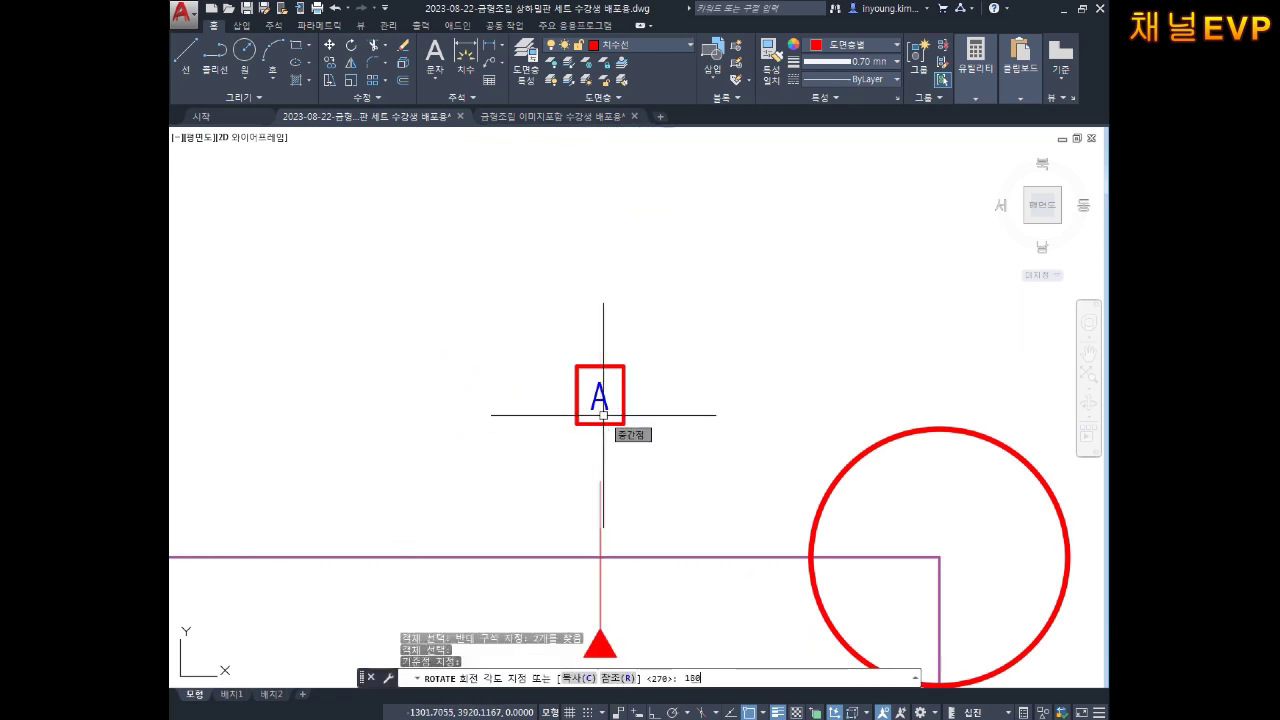
{"action": "key", "text": "Escape"}
{"action": "key", "text": "Escape"}
{"action": "key", "text": "Escape"}
{"action": "middle_click_drag", "start_coordinate": [571, 491], "coordinate": [578, 398]}
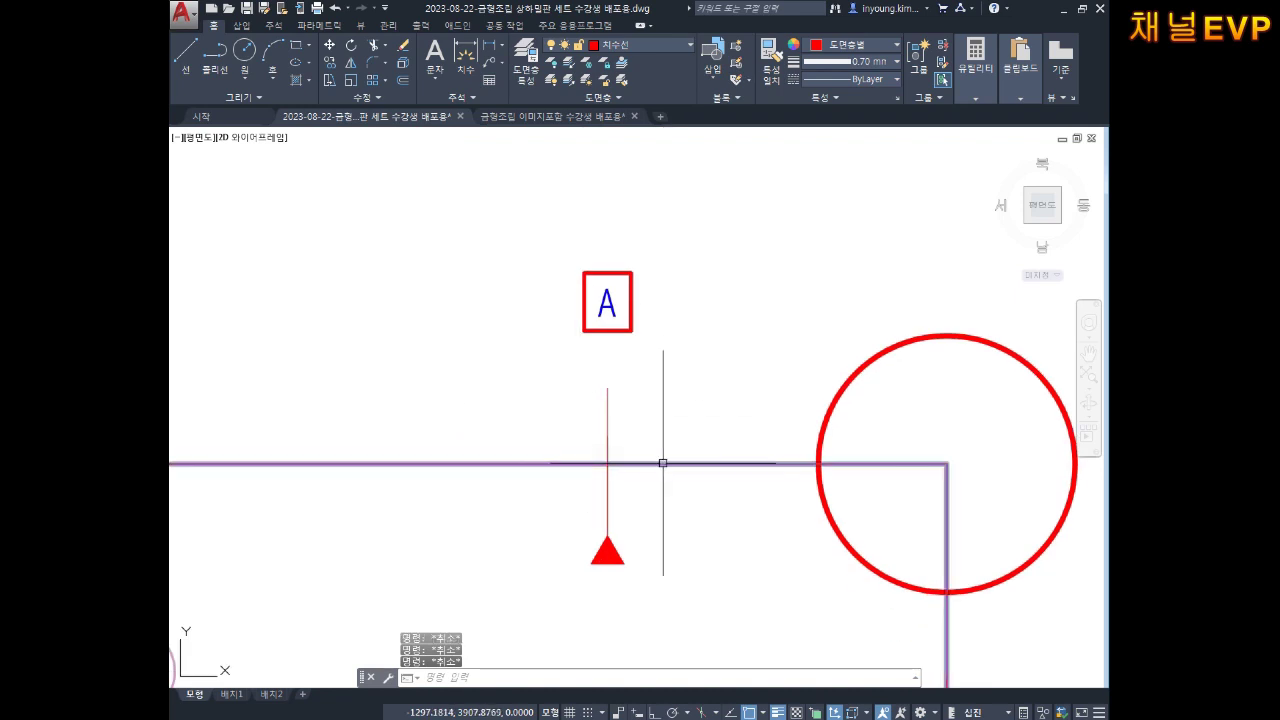
Move the whole copied marker so its triangle tip rests on the plate's top edge.
{"action": "key", "text": "Return"}
{"action": "left_click", "coordinate": [646, 514]}
{"action": "left_click", "coordinate": [577, 560]}
{"action": "key", "text": "Return"}
{"action": "left_click", "coordinate": [607, 388]}
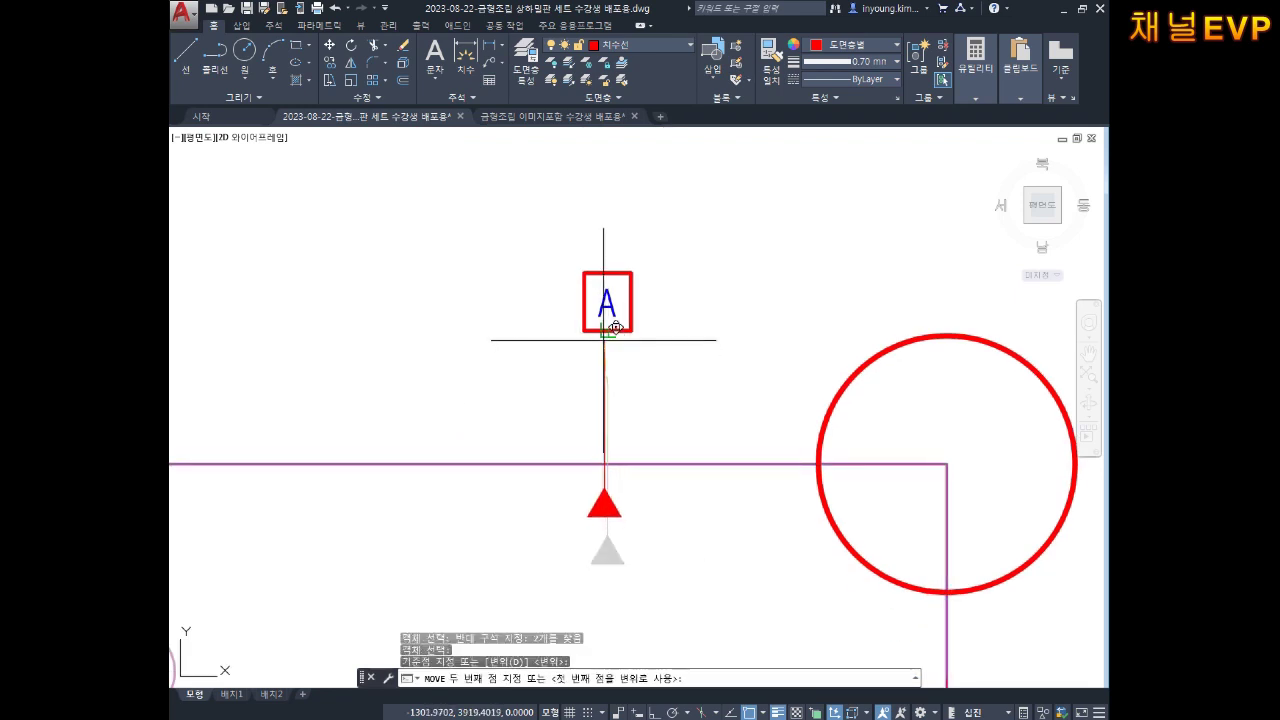
{"action": "key", "text": "Escape"}
{"action": "key", "text": "Escape"}
{"action": "left_click", "coordinate": [697, 238]}
{"action": "left_click", "coordinate": [450, 506]}
{"action": "key", "text": "Return"}
{"action": "left_click", "coordinate": [607, 506]}
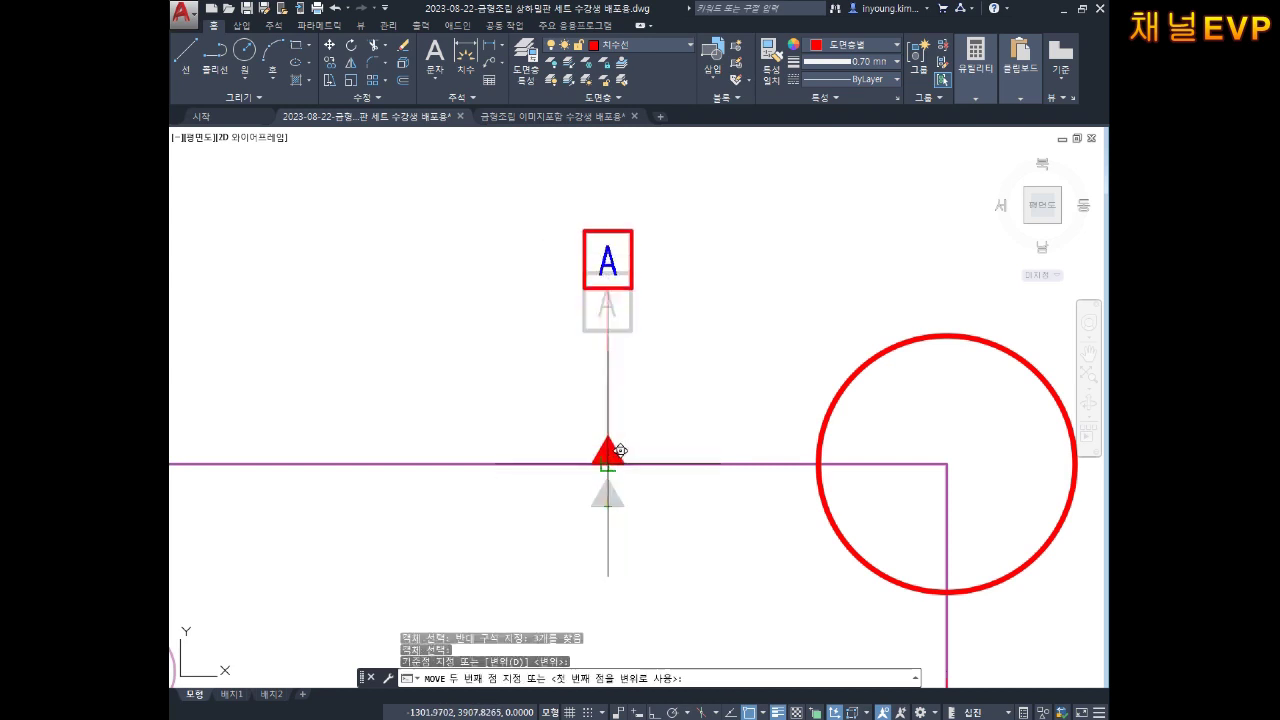
{"action": "left_click", "coordinate": [620, 450]}
Change the copied marker's datum letter from A to B.
{"action": "double_click", "coordinate": [606, 253]}
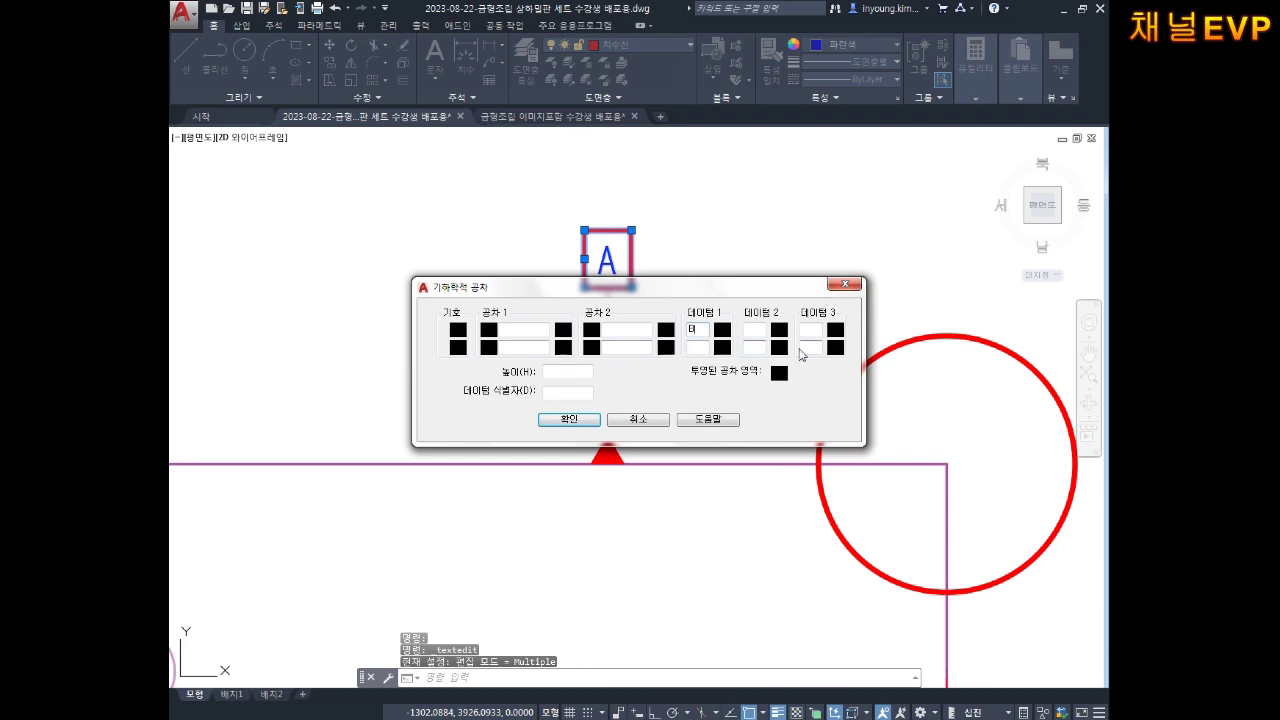
{"action": "key", "text": "Return"}
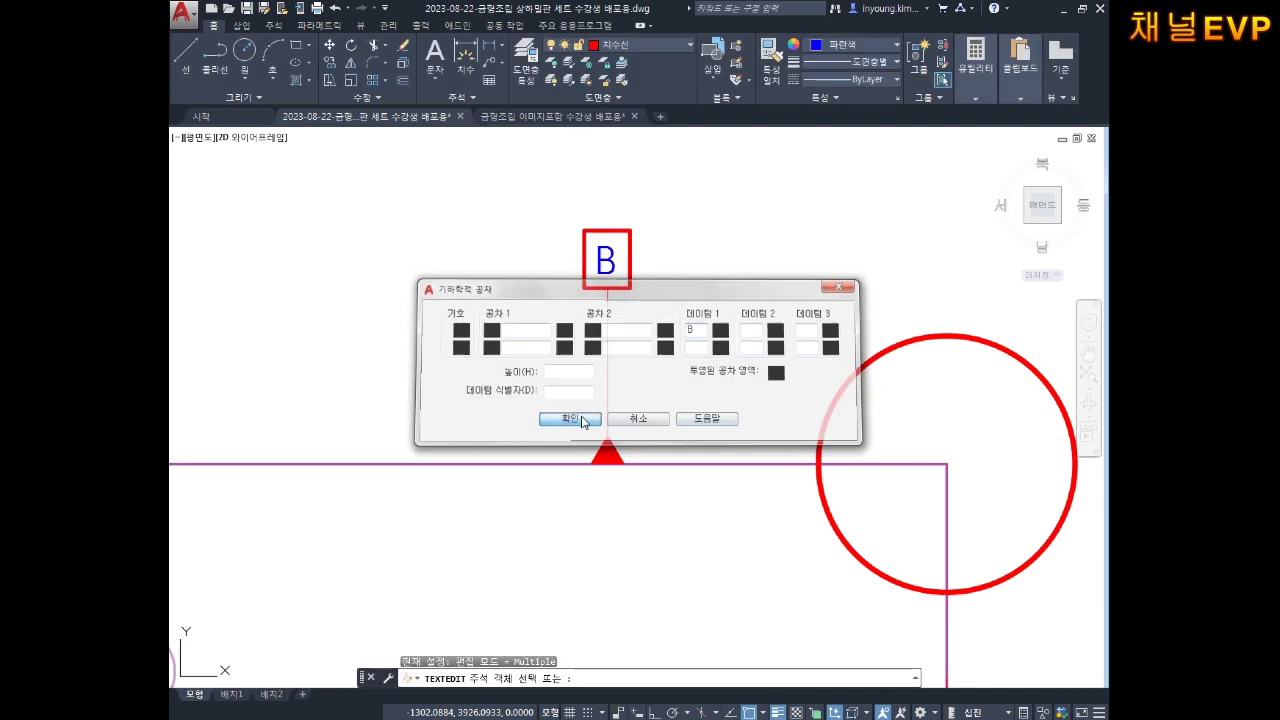
{"action": "key", "text": "Escape"}
{"action": "scroll", "coordinate": [666, 439], "scroll_direction": "down", "scroll_amount": 4}
{"action": "scroll", "coordinate": [666, 439], "scroll_direction": "up", "scroll_amount": 5}
{"action": "left_click", "coordinate": [602, 316]}
{"action": "key", "text": "Escape"}
{"action": "scroll", "coordinate": [620, 369], "scroll_direction": "down", "scroll_amount": 1}
{"action": "scroll", "coordinate": [640, 474], "scroll_direction": "up", "scroll_amount": 1}
{"action": "middle_click_drag", "start_coordinate": [836, 533], "coordinate": [775, 447]}
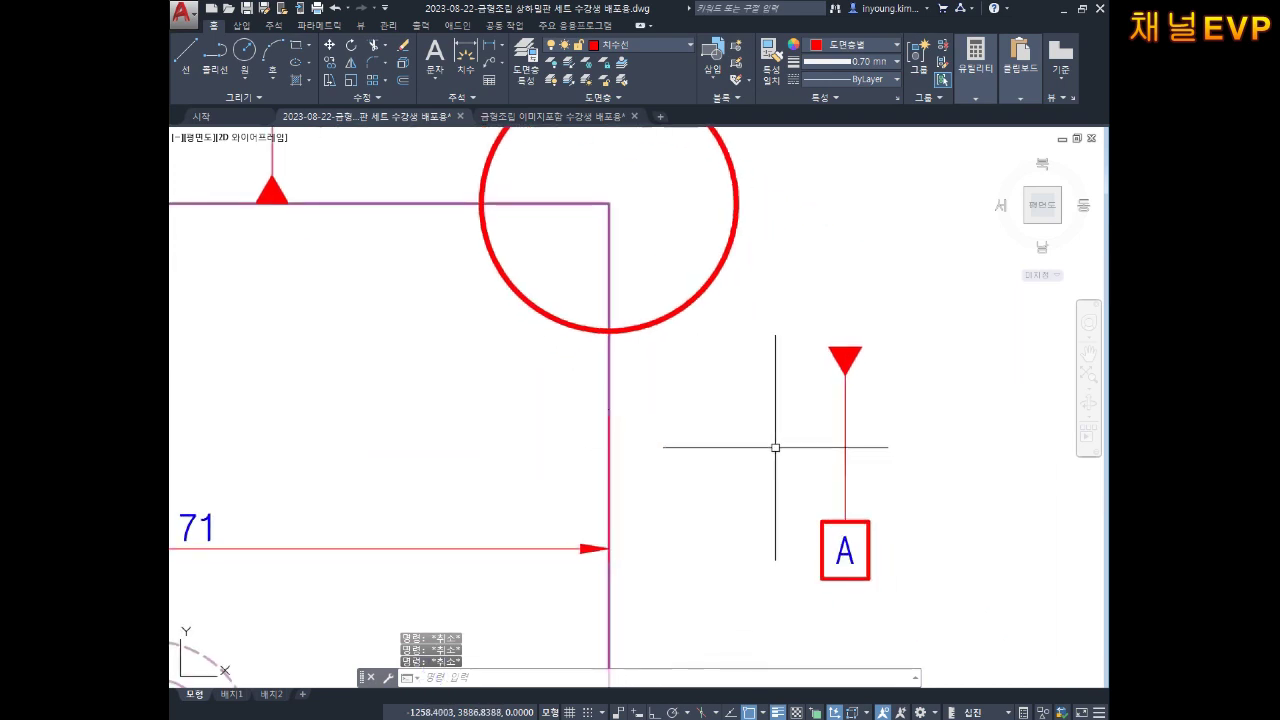
Rotate the leader above the remaining A box 90° about the box's top.
{"action": "left_click", "coordinate": [845, 416]}
{"action": "left_click", "coordinate": [798, 437]}
{"action": "key", "text": "Escape"}
{"action": "key", "text": "Escape"}
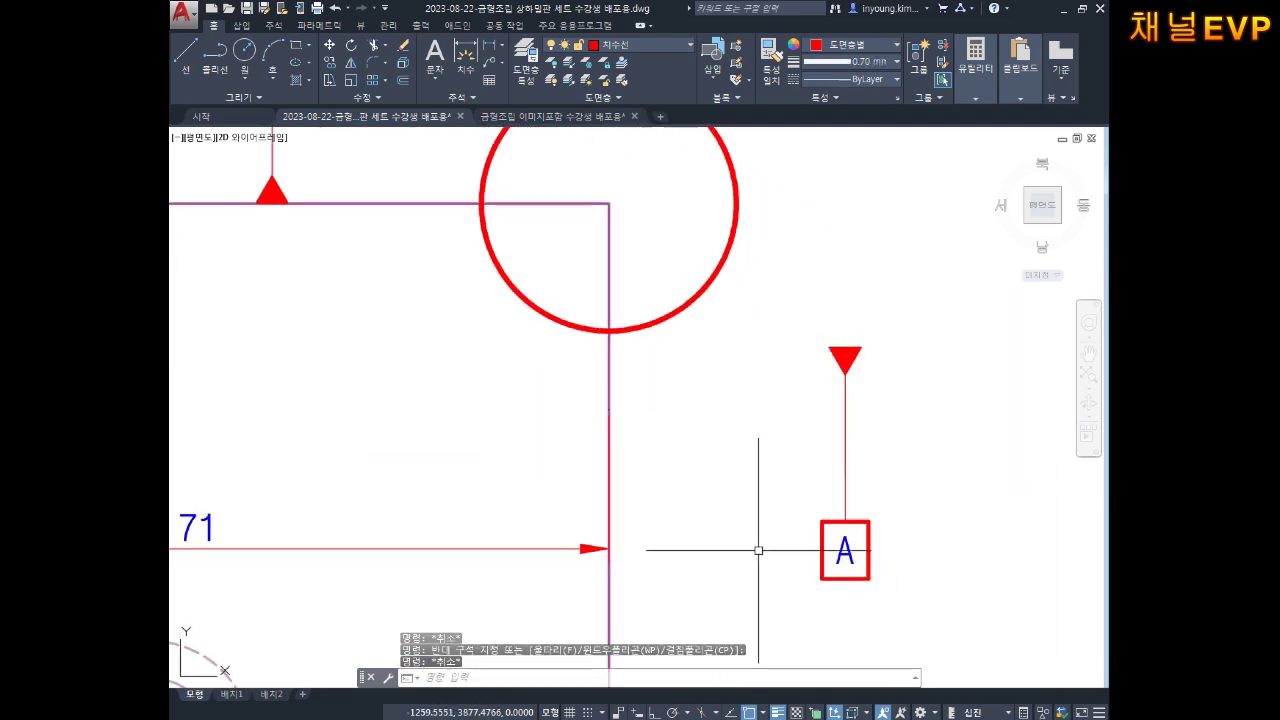
{"action": "type", "text": "Ro"}
{"action": "key", "text": "Return"}
{"action": "left_click", "coordinate": [914, 386]}
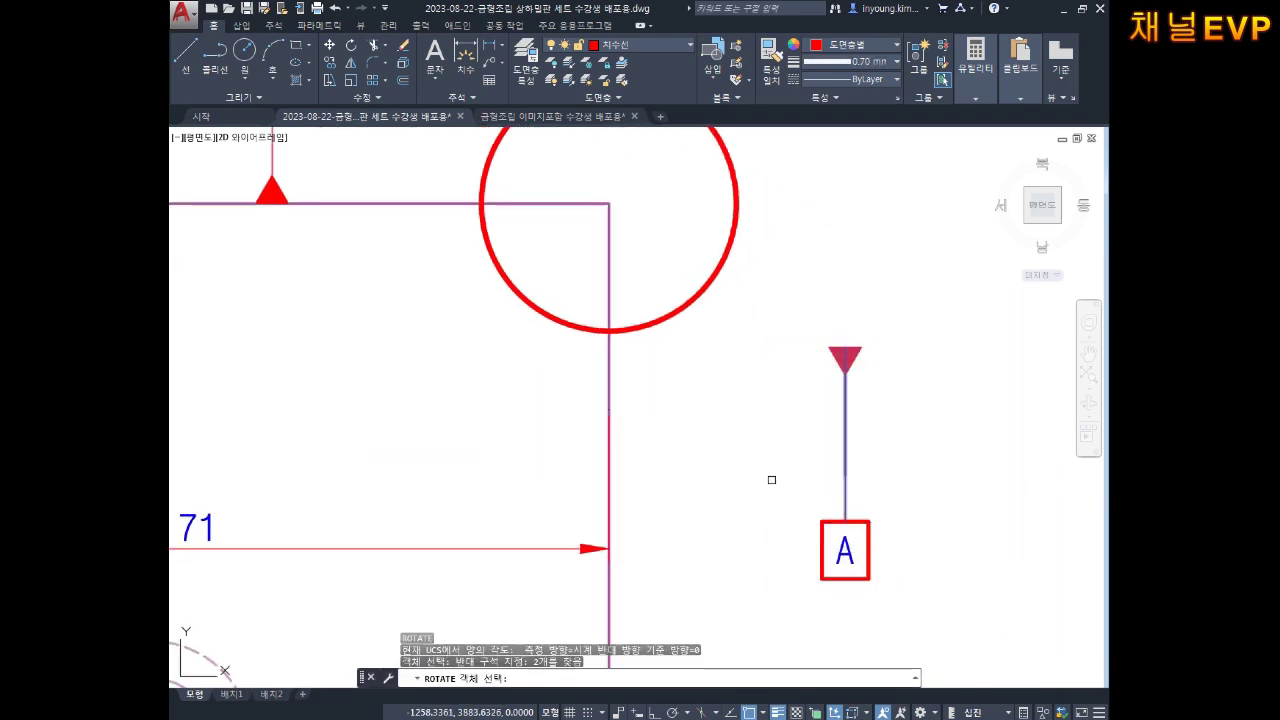
{"action": "left_click", "coordinate": [771, 480]}
{"action": "key", "text": "Return"}
{"action": "left_click", "coordinate": [845, 527]}
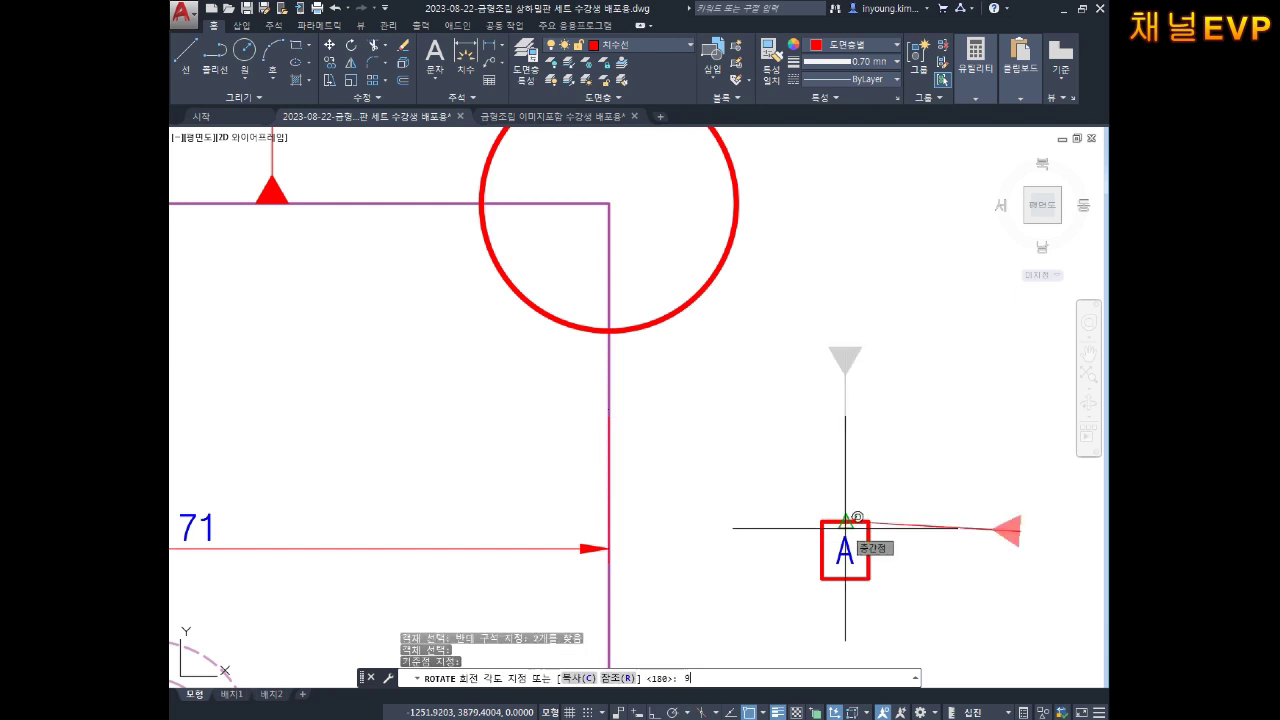
{"action": "type", "text": "0"}
{"action": "key", "text": "Return"}
Move the sideways leader onto the plate's right edge and the A box to its end.
{"action": "type", "text": "m"}
{"action": "key", "text": "Return"}
{"action": "left_click", "coordinate": [806, 457]}
{"action": "left_click", "coordinate": [666, 586]}
{"action": "key", "text": "Return"}
{"action": "left_click", "coordinate": [672, 521]}
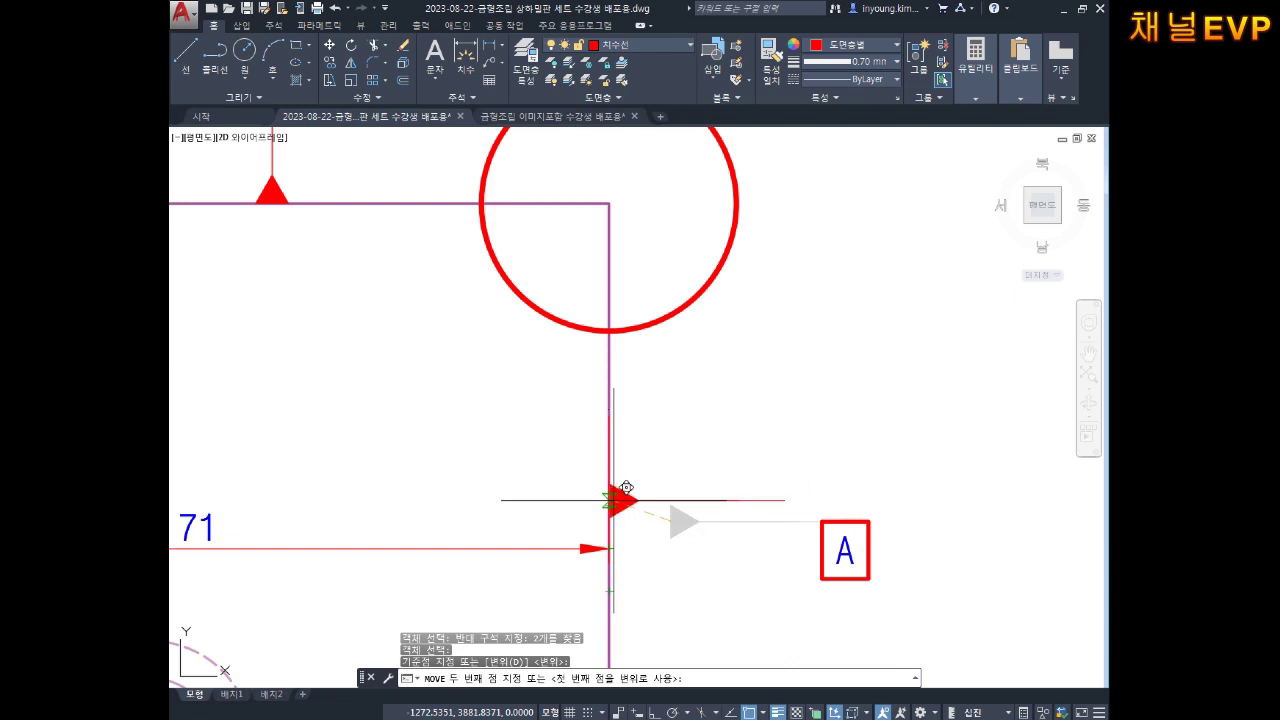
{"action": "key", "text": "Escape"}
{"action": "key", "text": "Return"}
{"action": "left_click", "coordinate": [897, 508]}
{"action": "left_click", "coordinate": [826, 606]}
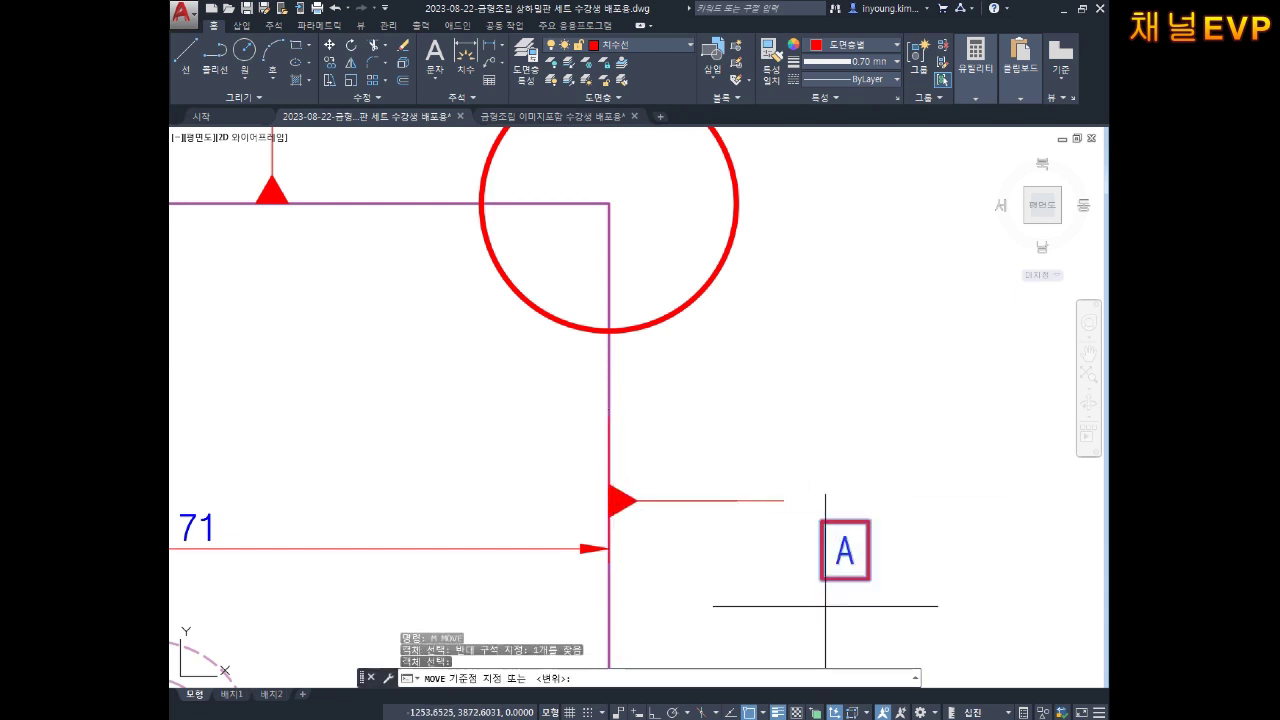
{"action": "left_click", "coordinate": [820, 550]}
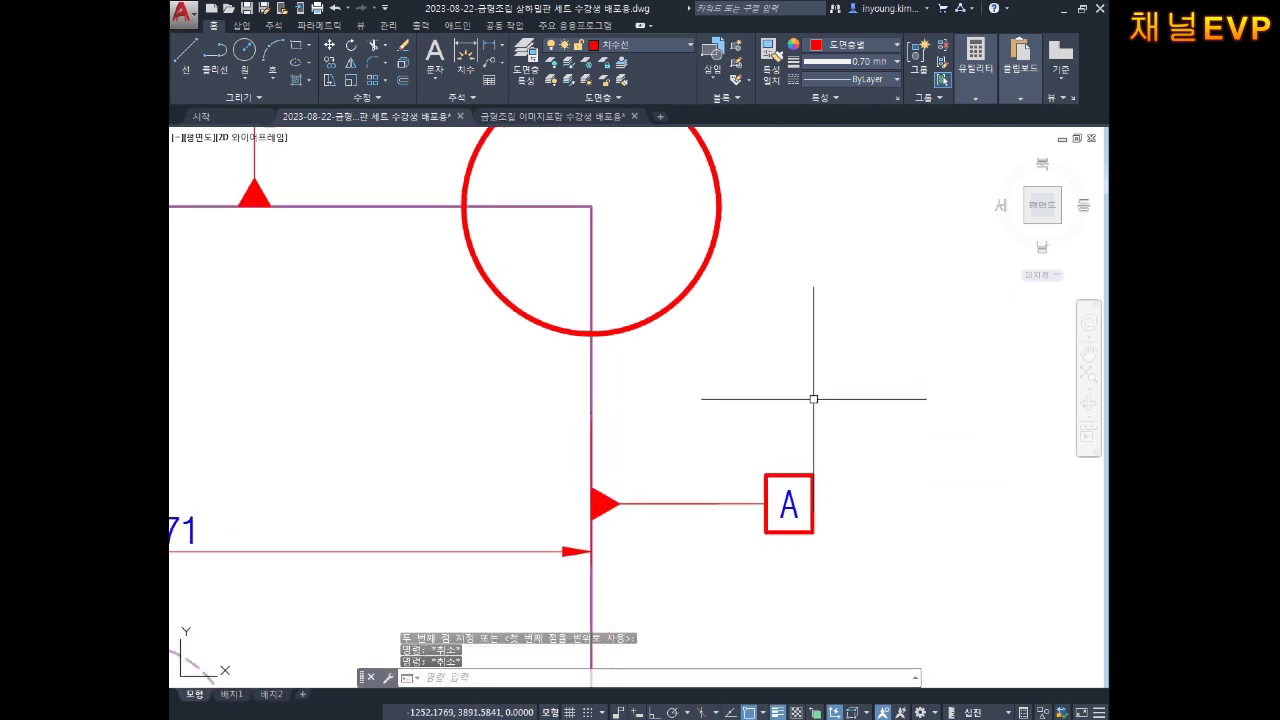
Change this marker's datum letter from A to C.
{"action": "double_click", "coordinate": [789, 503]}
{"action": "type", "text": "C"}
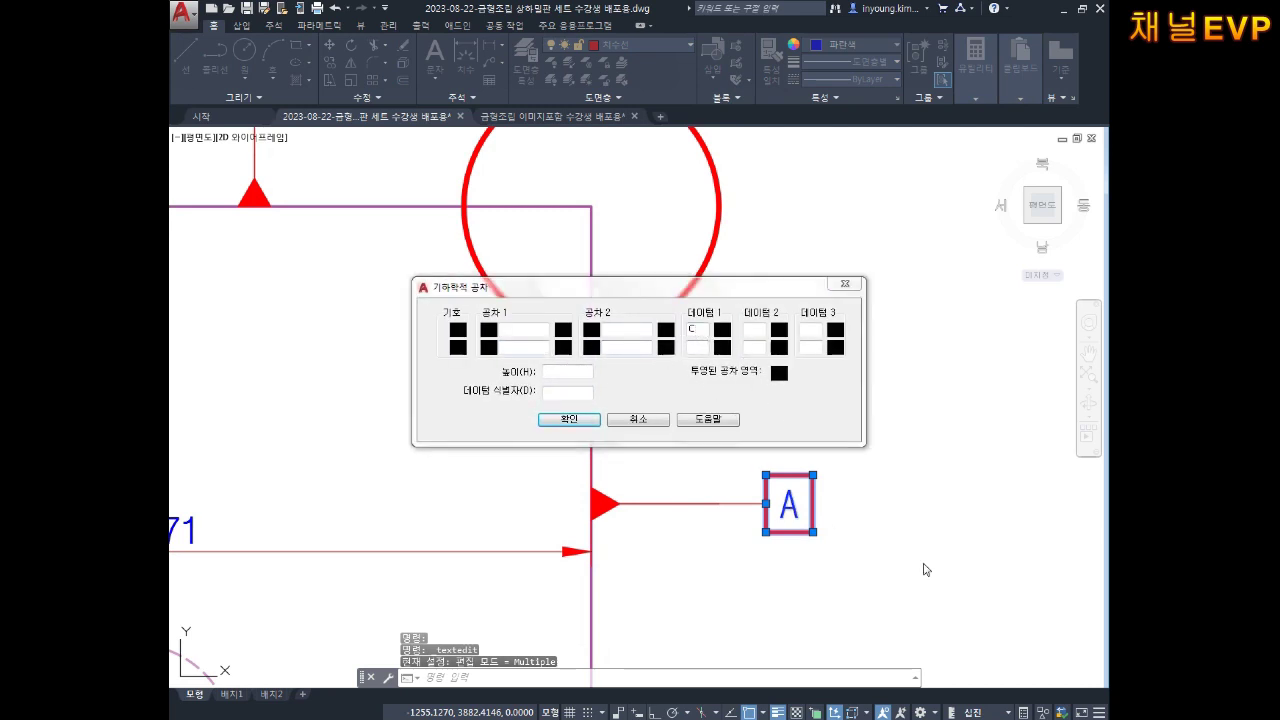
{"action": "left_click", "coordinate": [569, 419]}
{"action": "key", "text": "Escape"}
{"action": "scroll", "coordinate": [771, 423], "scroll_direction": "down", "scroll_amount": 4}
{"action": "scroll", "coordinate": [663, 457], "scroll_direction": "down", "scroll_amount": 2}
{"action": "scroll", "coordinate": [669, 360], "scroll_direction": "up", "scroll_amount": 4}
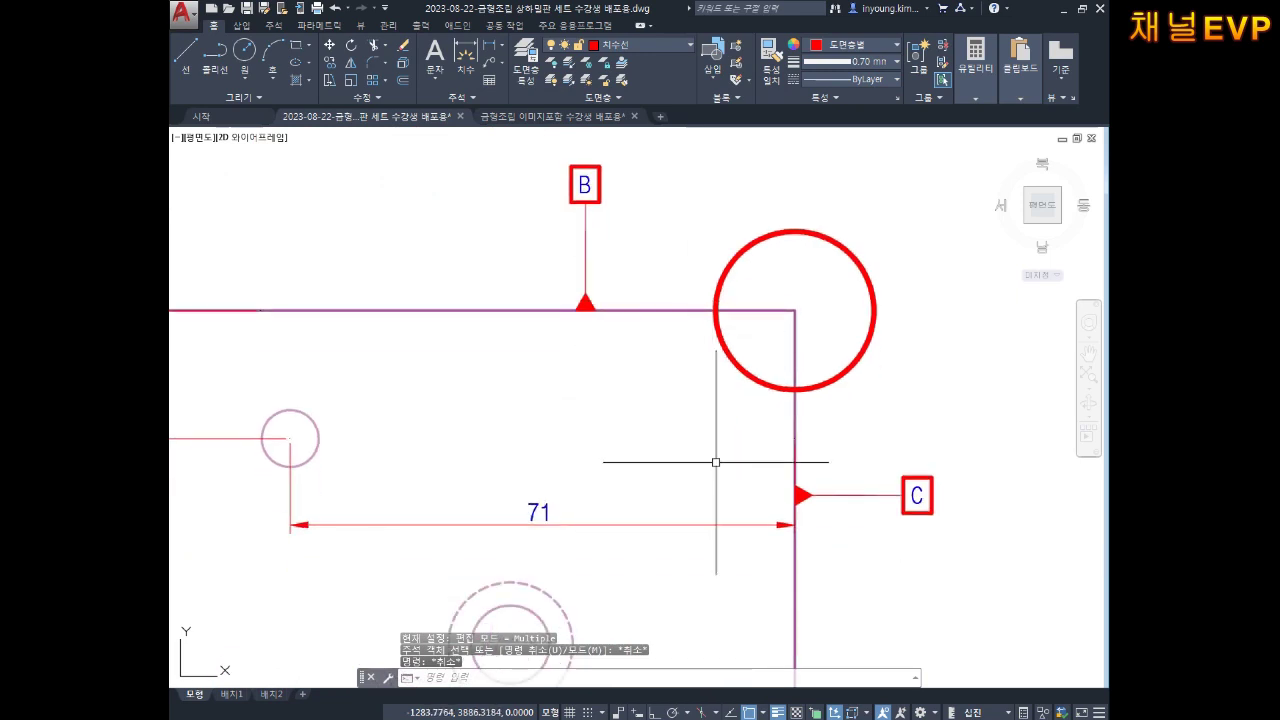
Copy the B datum marker to a spot above the plate.
{"action": "middle_click_drag", "start_coordinate": [521, 511], "coordinate": [655, 460]}
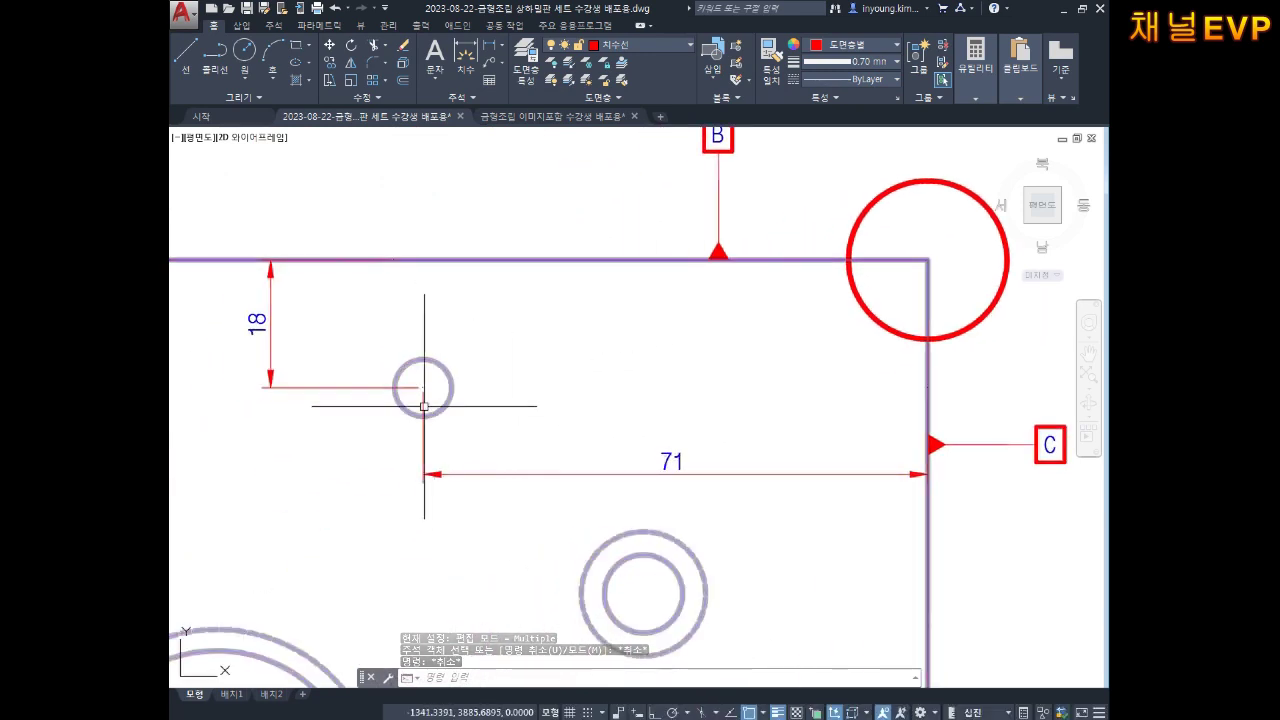
{"action": "middle_click_drag", "start_coordinate": [514, 408], "coordinate": [606, 495]}
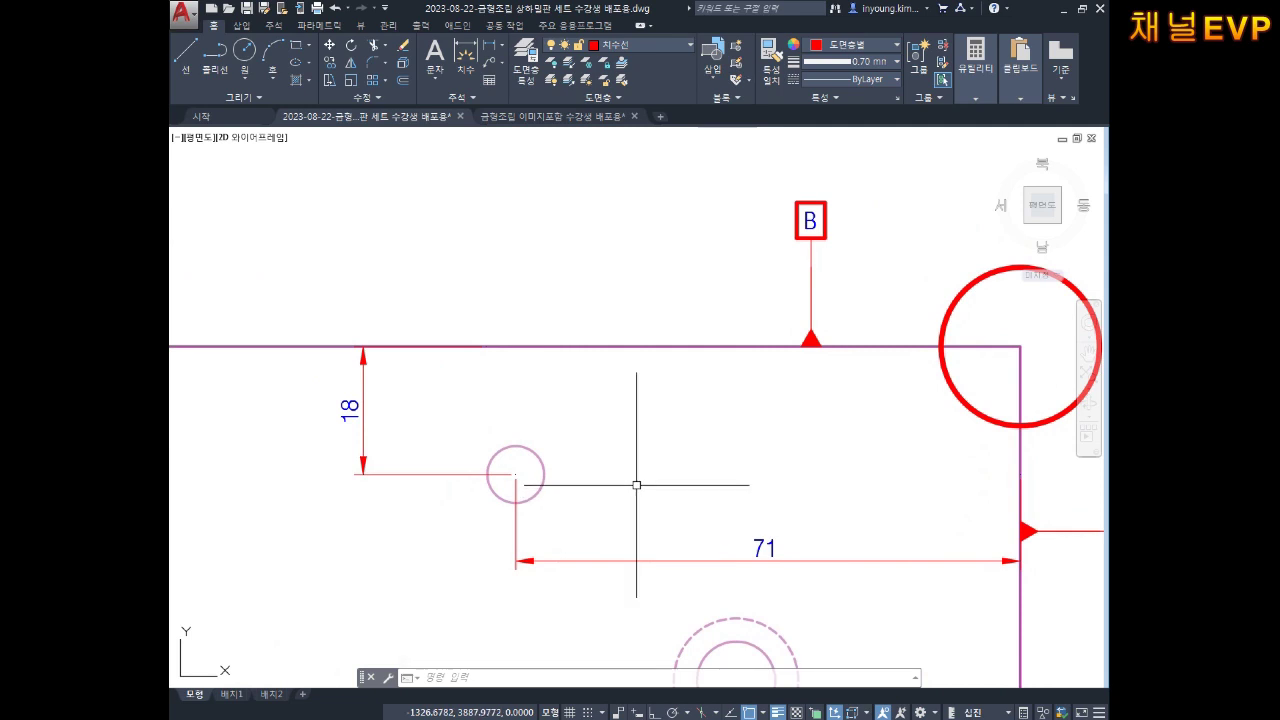
{"action": "scroll", "coordinate": [631, 480], "scroll_direction": "down", "scroll_amount": 4}
{"action": "middle_click_drag", "start_coordinate": [554, 377], "coordinate": [563, 352]}
{"action": "key", "text": "Escape"}
{"action": "key", "text": "Escape"}
{"action": "key", "text": "Escape"}
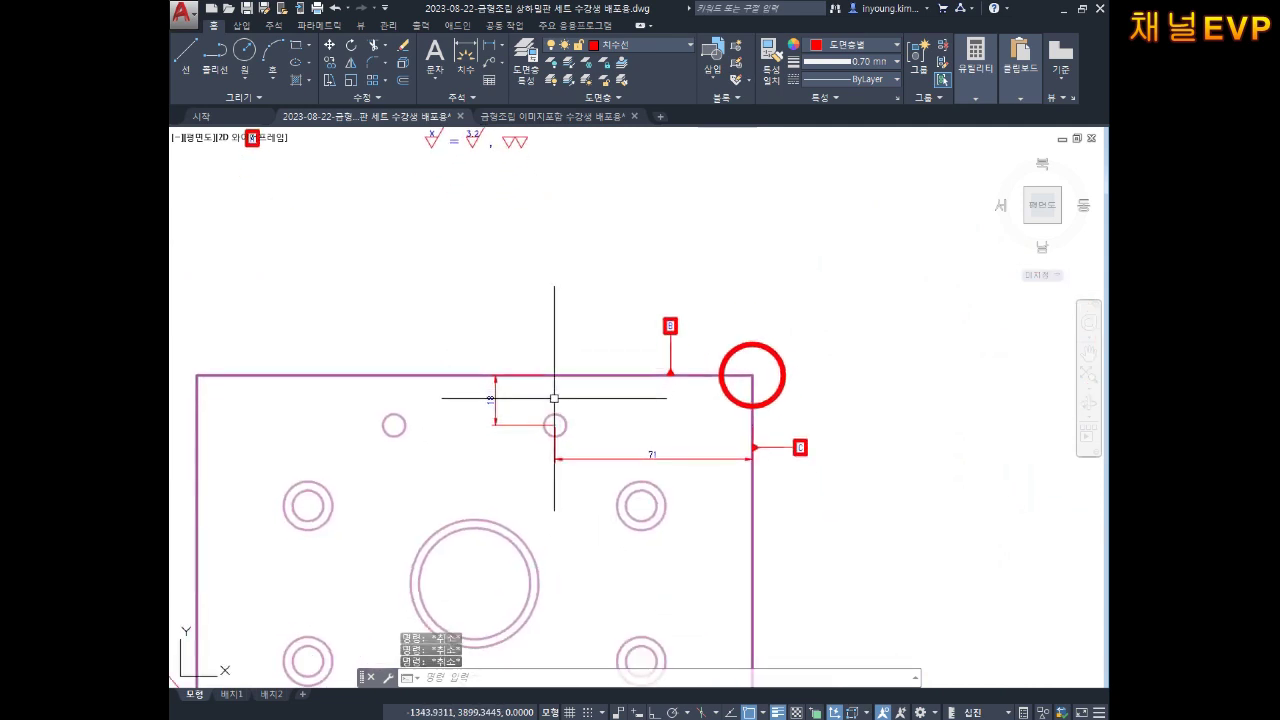
{"action": "type", "text": "c"}
{"action": "key", "text": "Return"}
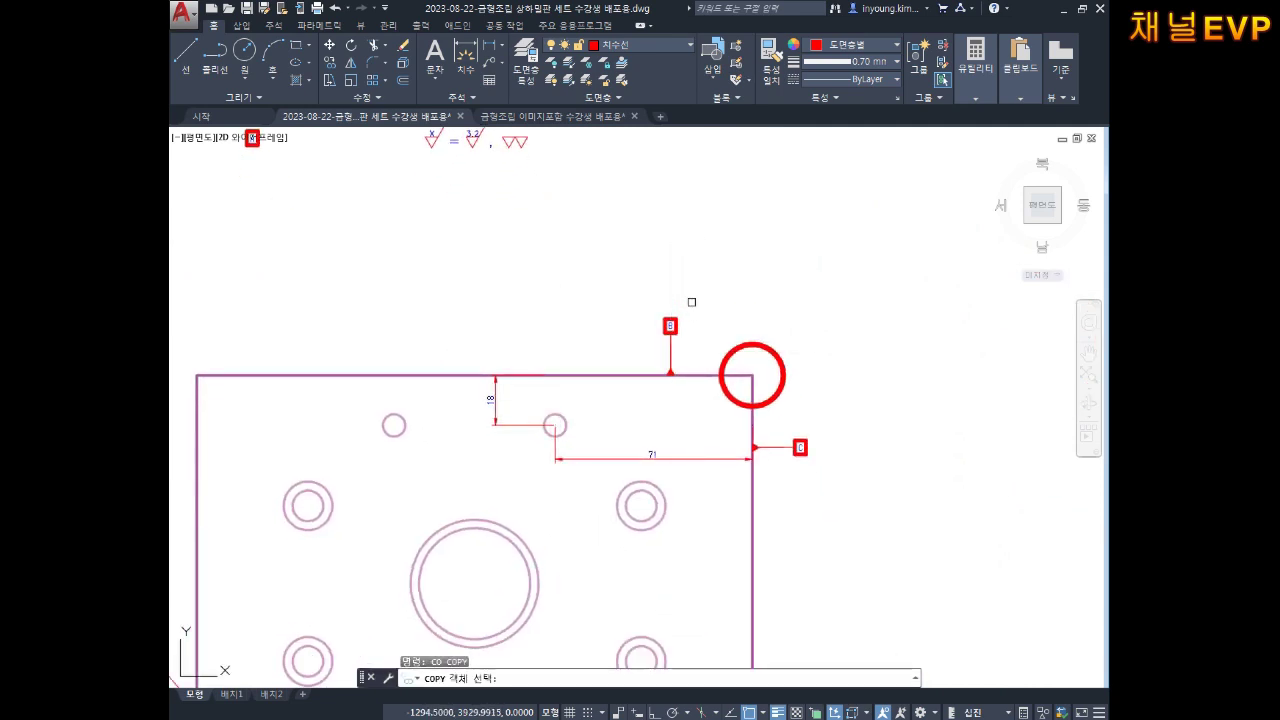
{"action": "left_click", "coordinate": [670, 326]}
{"action": "key", "text": "Return"}
{"action": "left_click", "coordinate": [670, 326]}
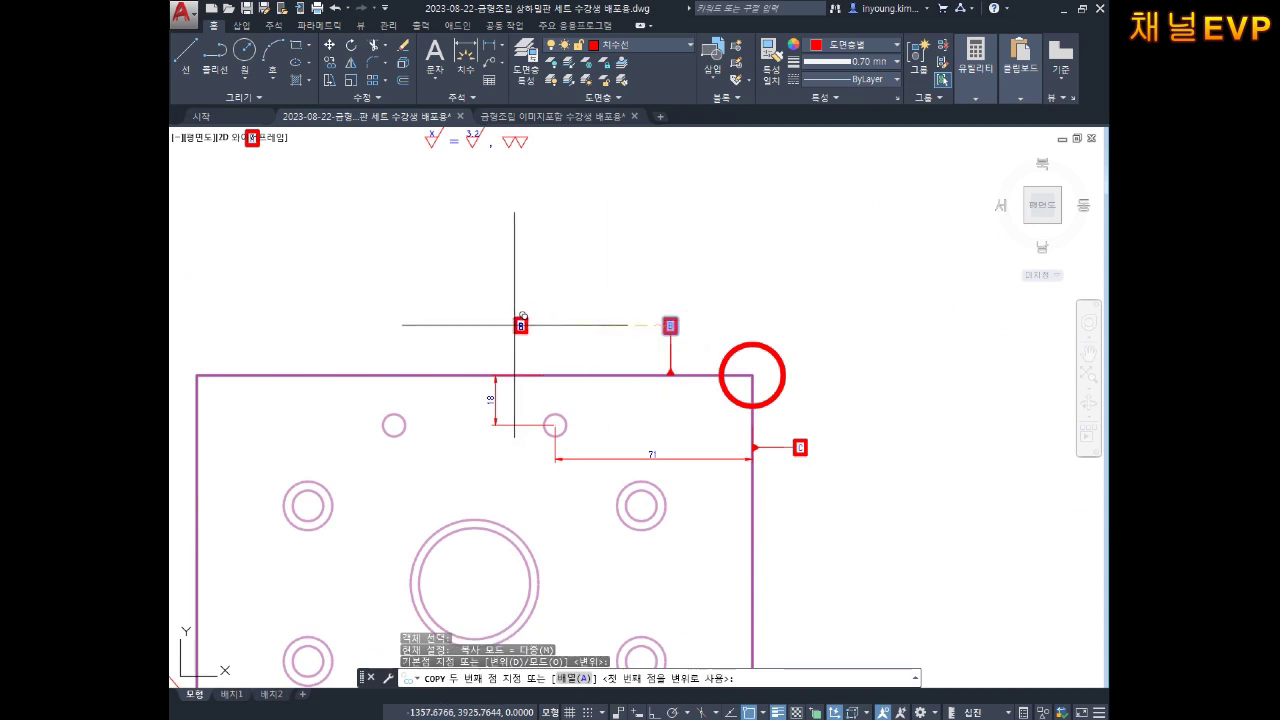
{"action": "left_click", "coordinate": [453, 306]}
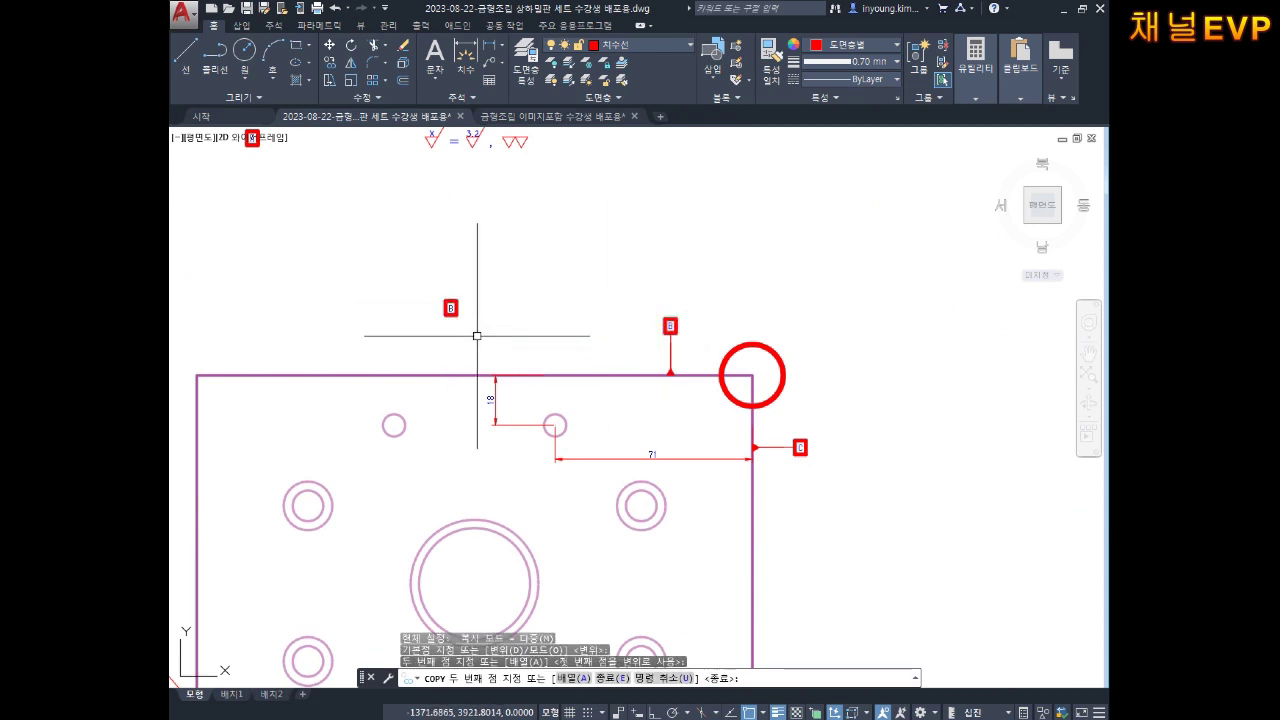
{"action": "key", "text": "Return"}
Set the copied frame's geometric tolerance symbol to position.
{"action": "double_click", "coordinate": [453, 306]}
{"action": "left_click", "coordinate": [457, 345]}
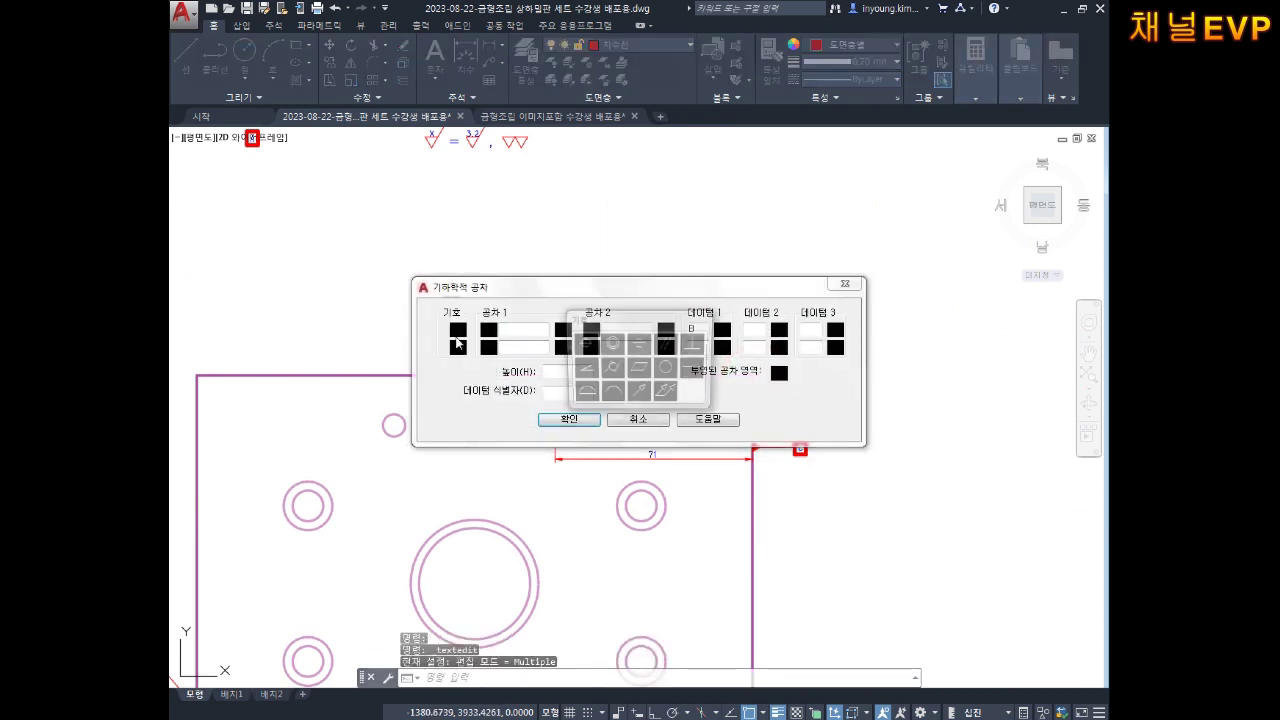
{"action": "left_click", "coordinate": [583, 345]}
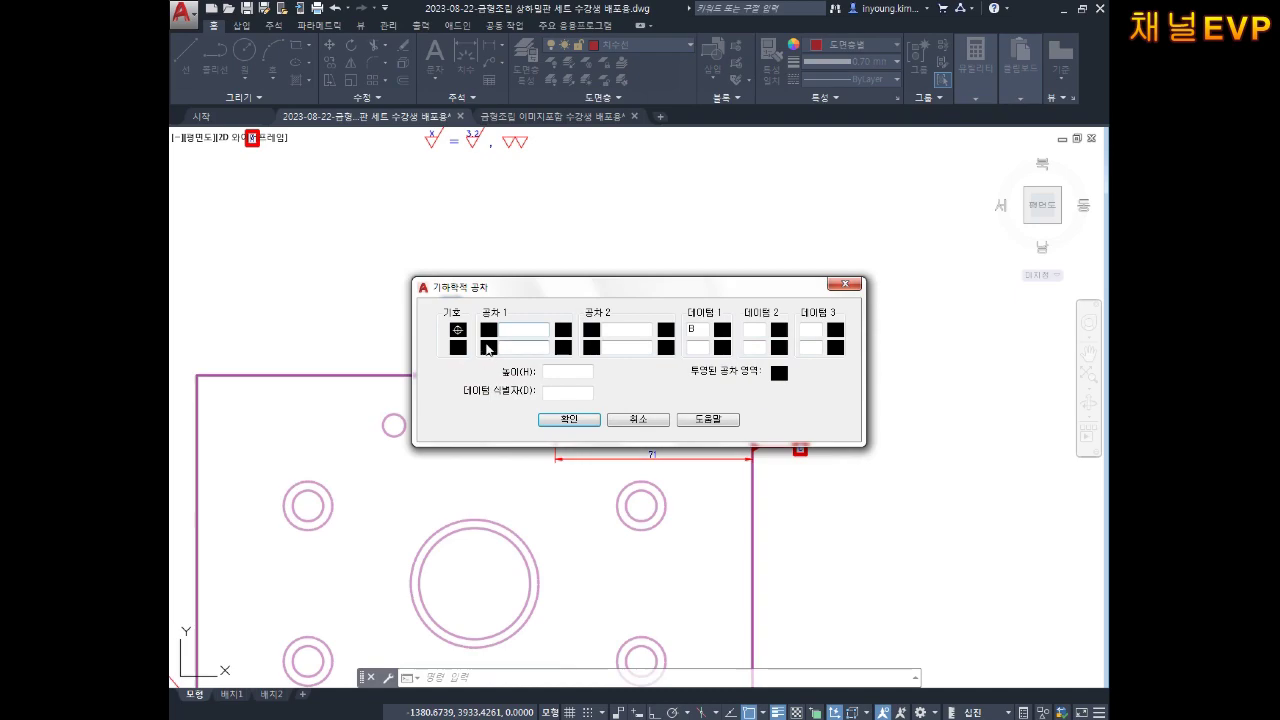